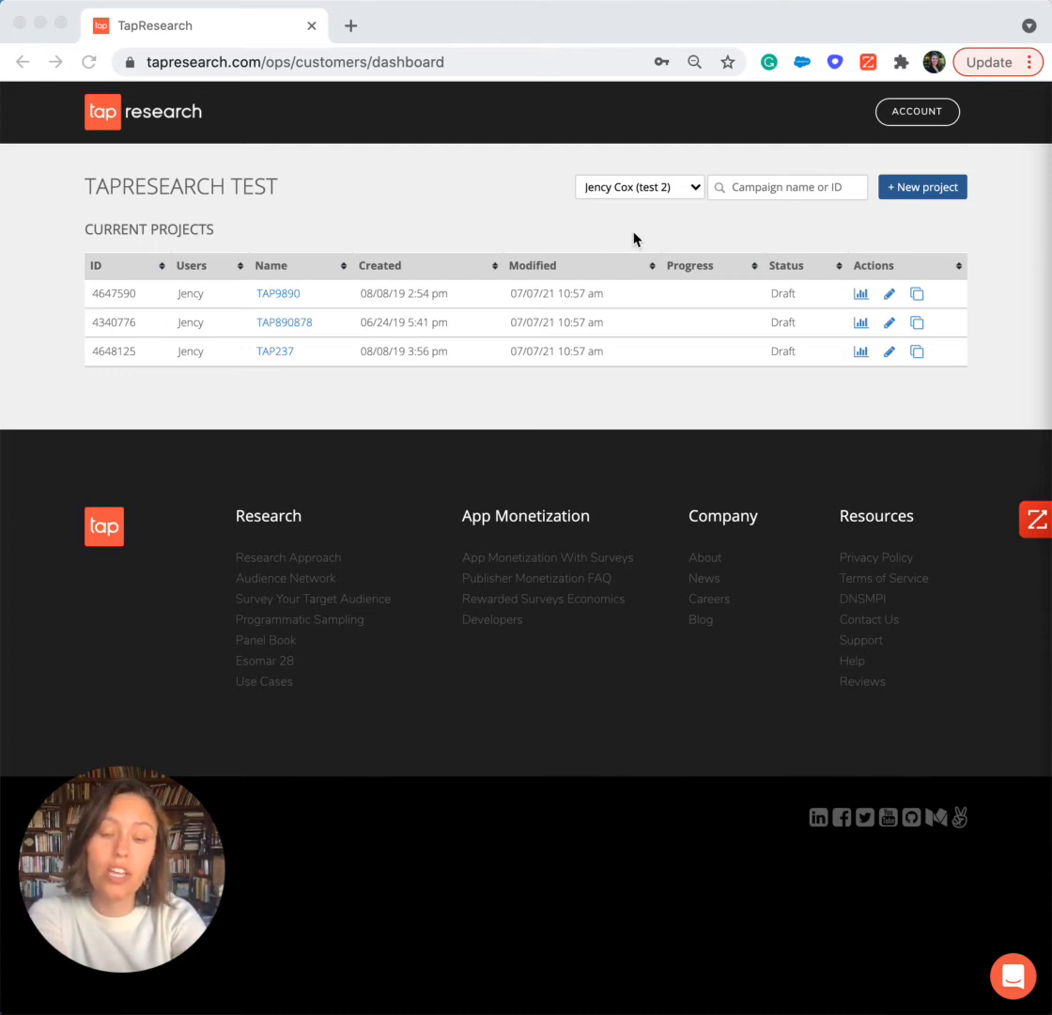
Create a new project named Test for the United States in English.
left_click(900, 192)
left_click(487, 304)
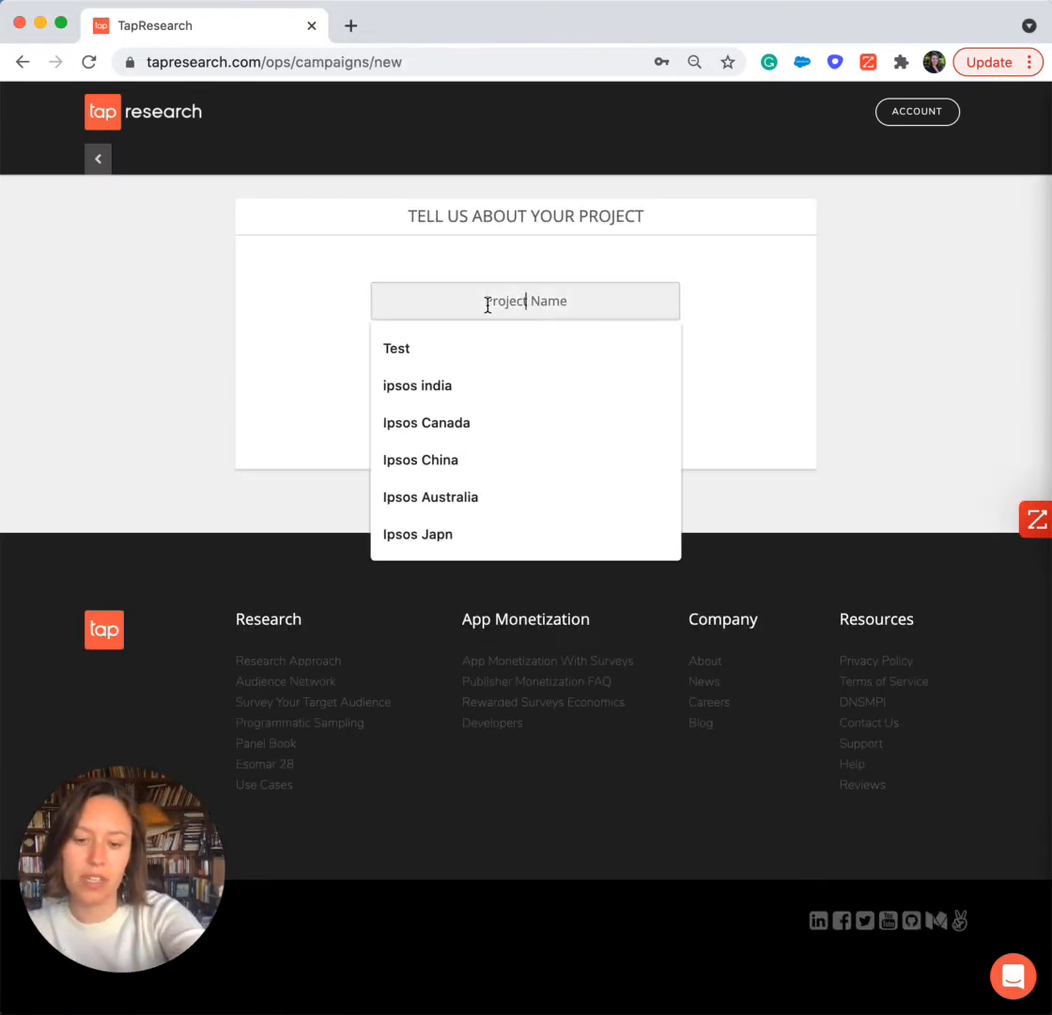
type("Test")
left_click(817, 327)
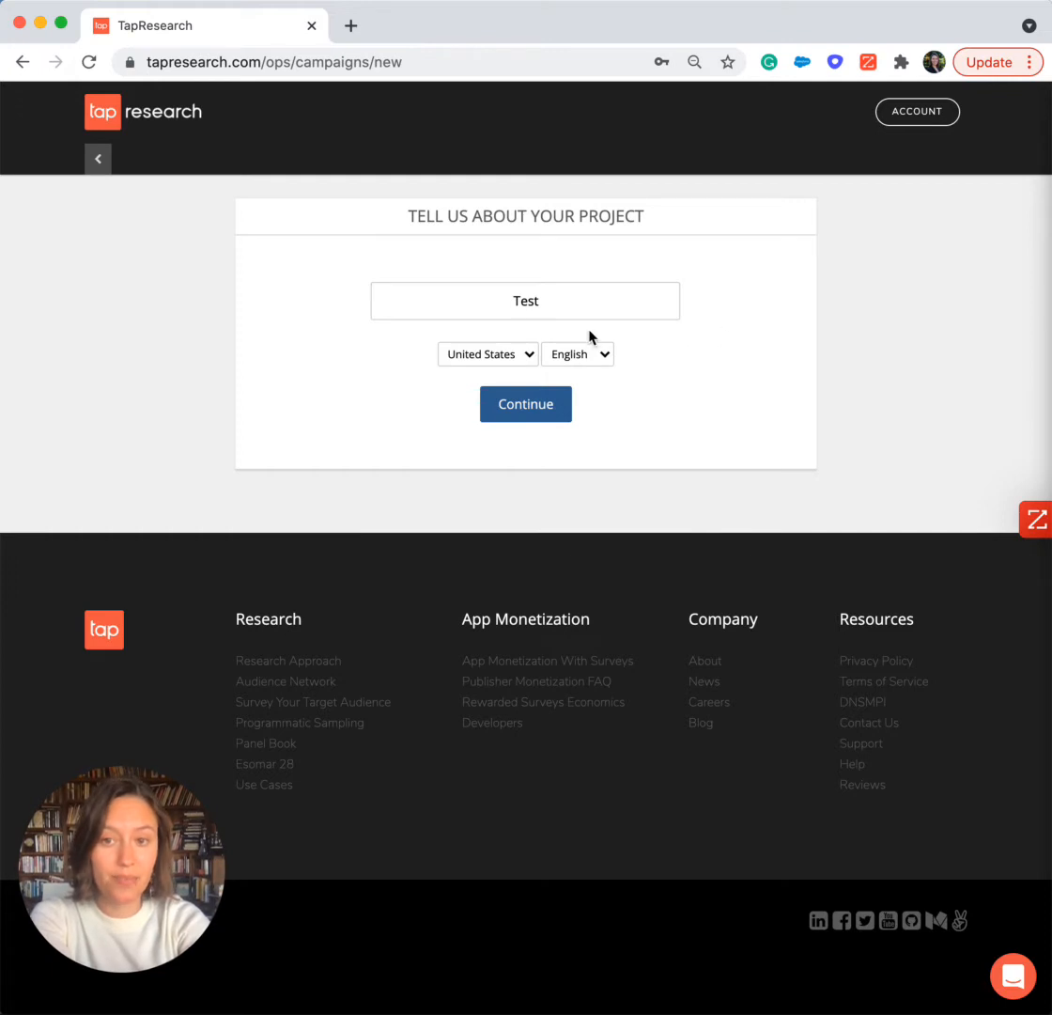
left_click(520, 356)
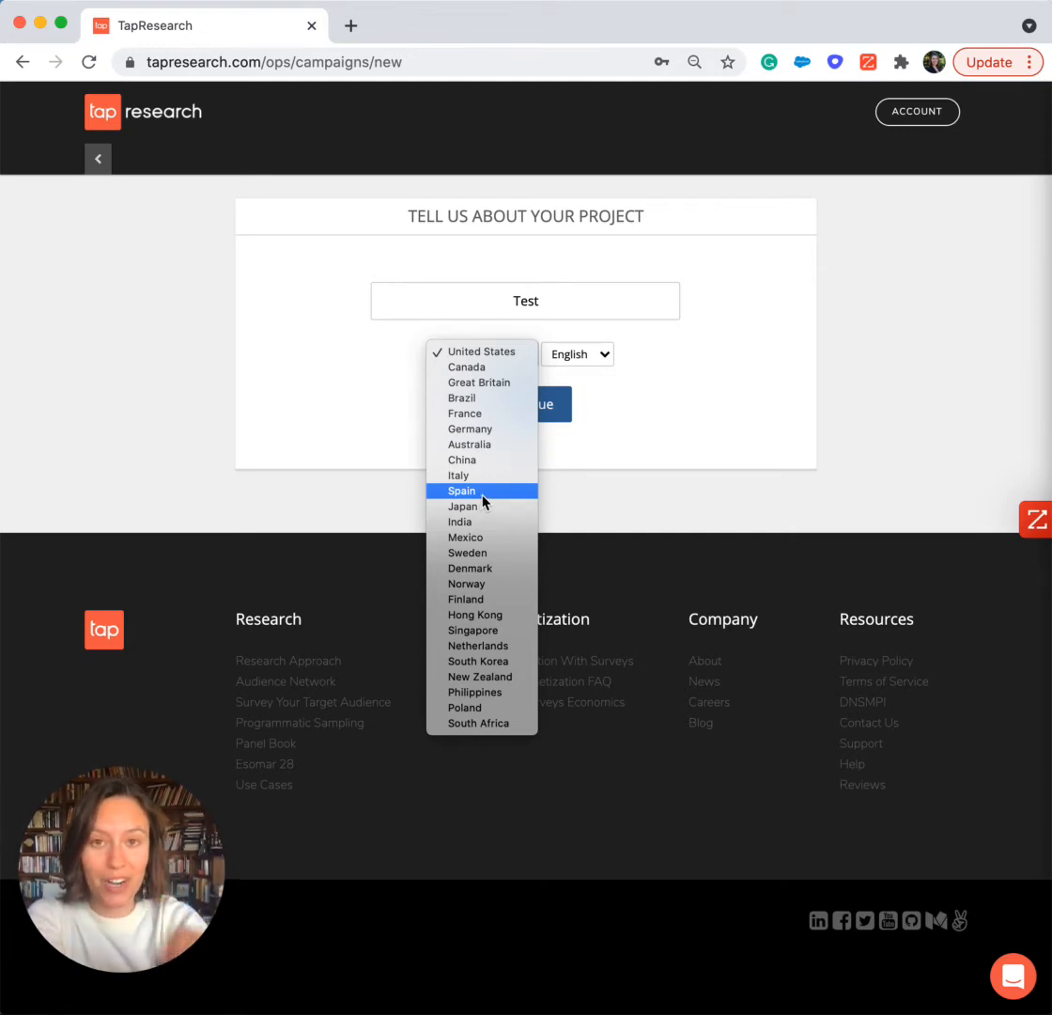
left_click(658, 315)
left_click(576, 354)
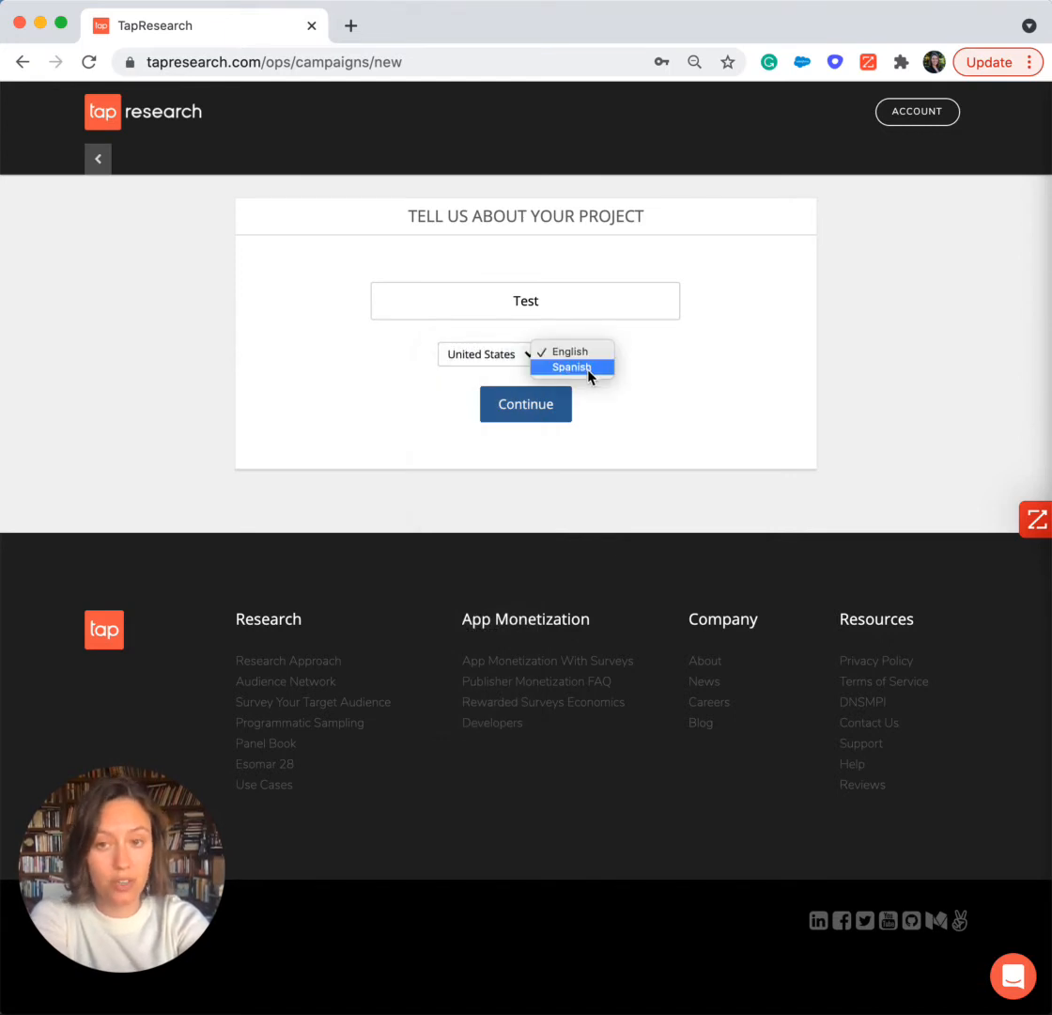
left_click(690, 366)
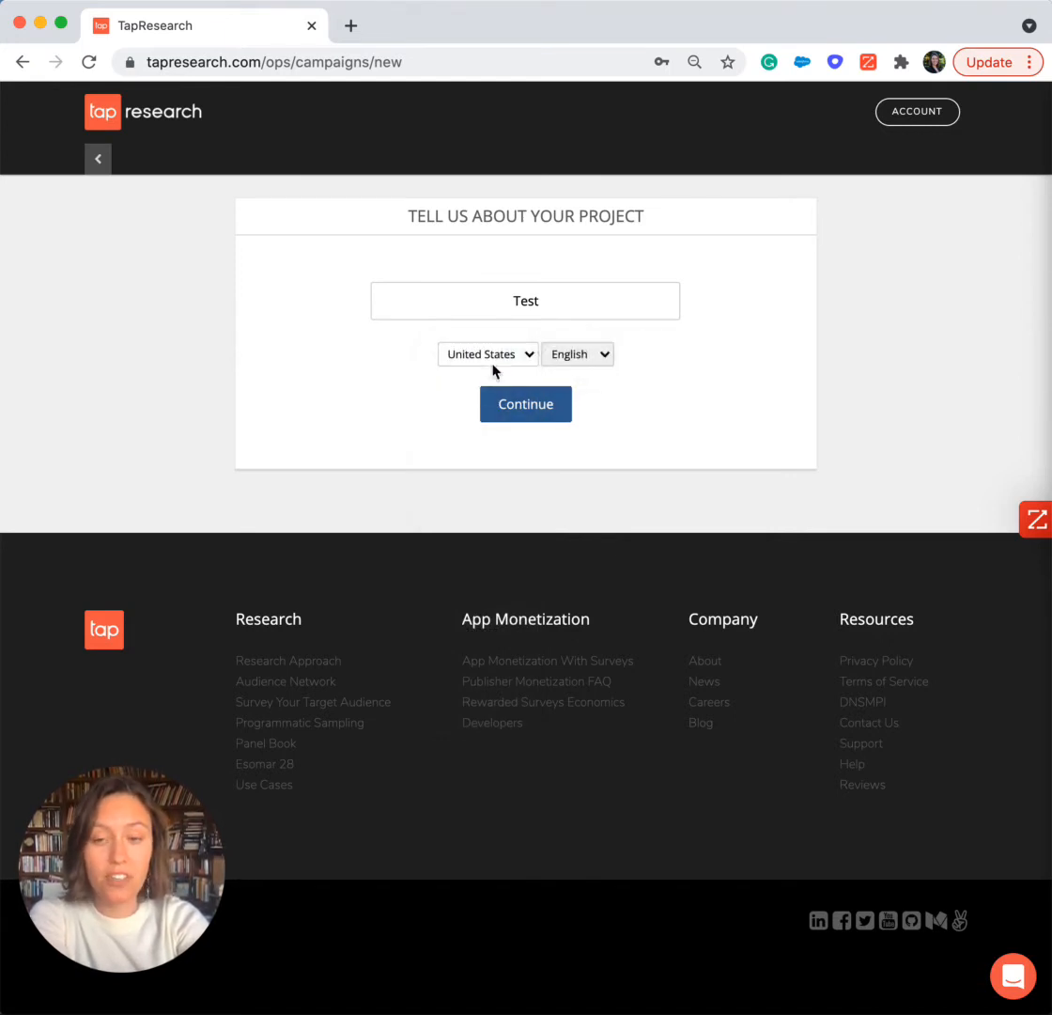
left_click(542, 415)
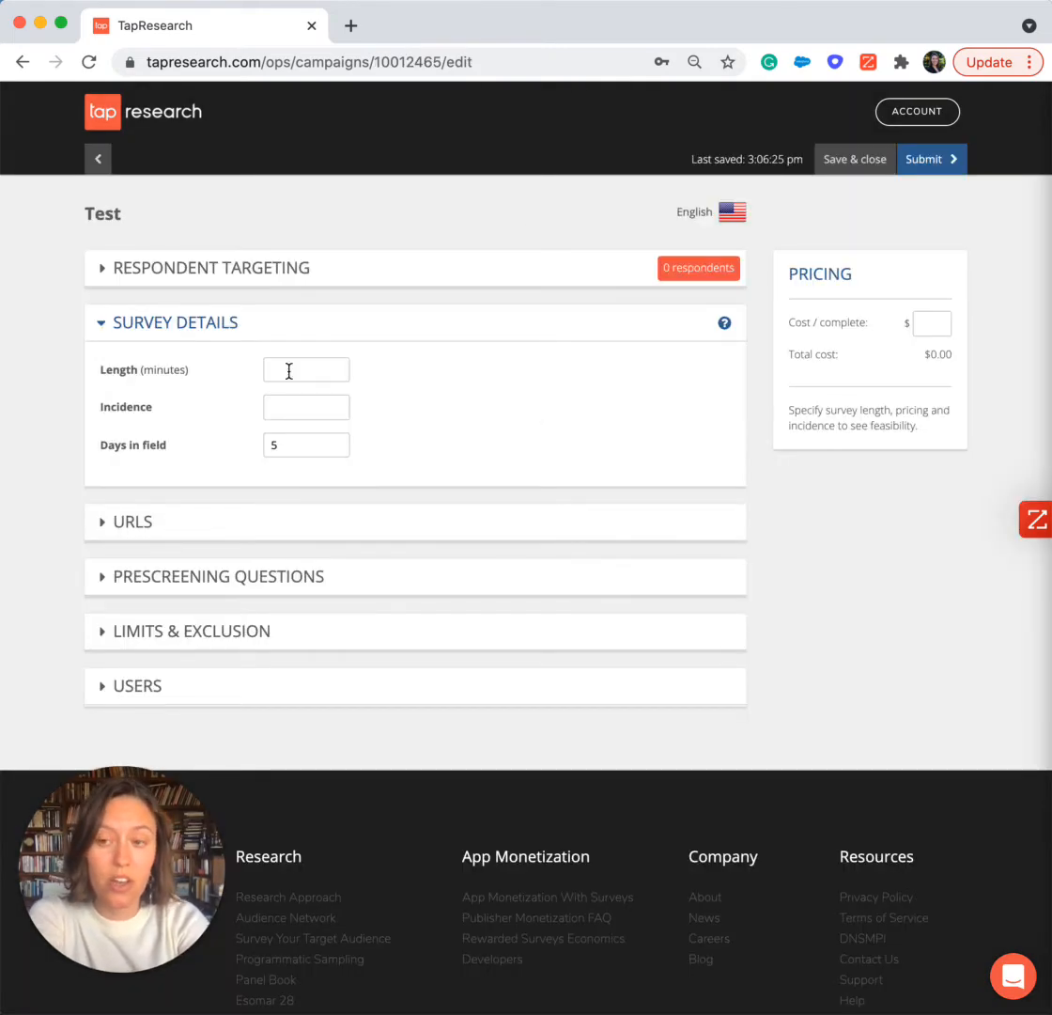
Name the first target group Voter in the Respondent Targeting section.
left_click(111, 326)
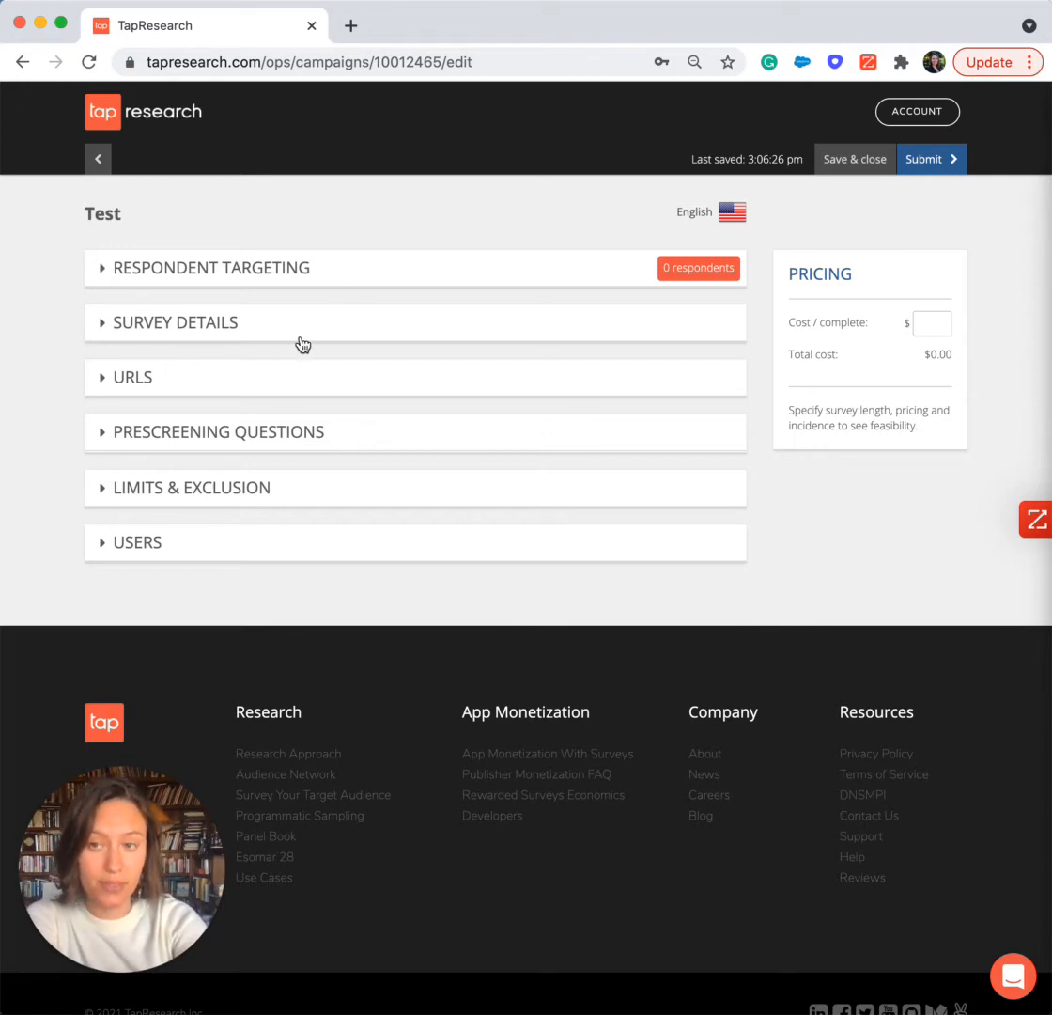
left_click(312, 285)
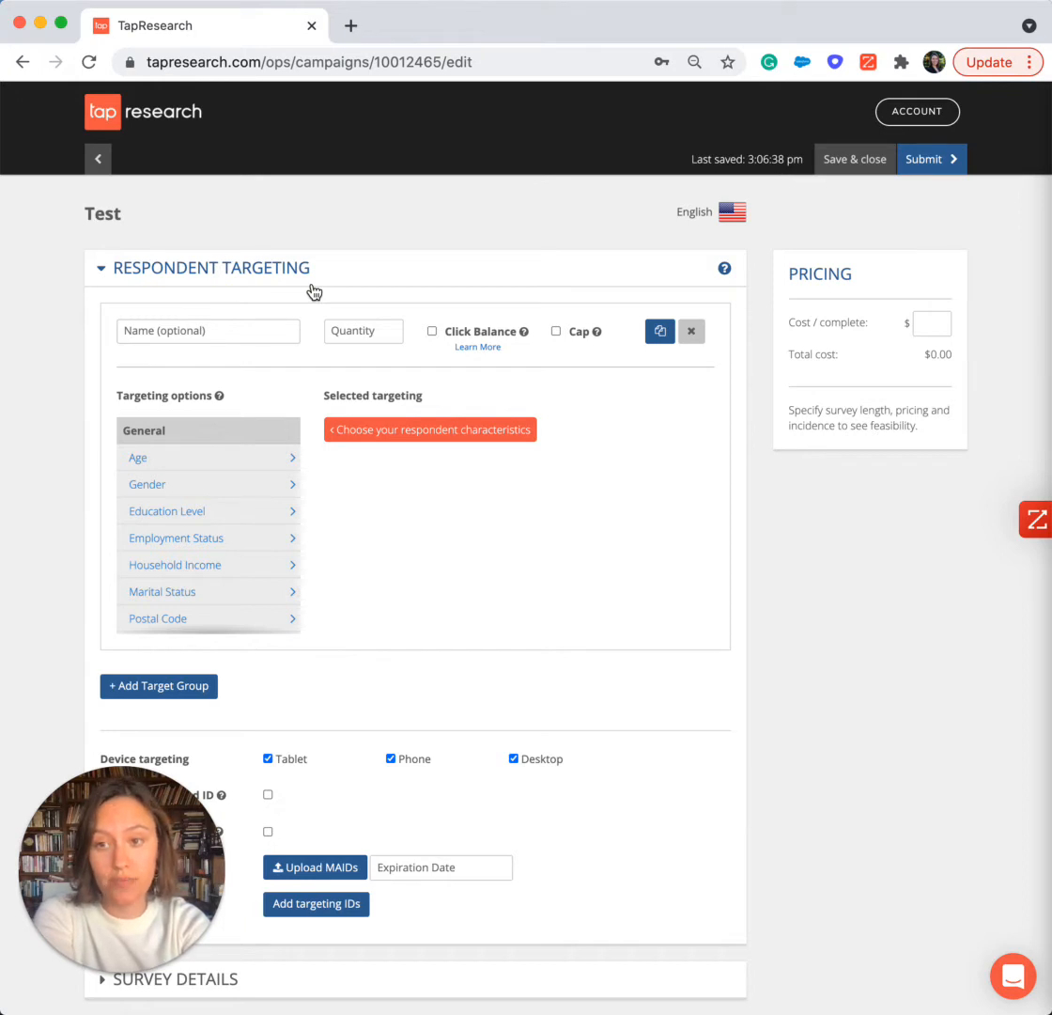
left_click(216, 332)
type("Vot")
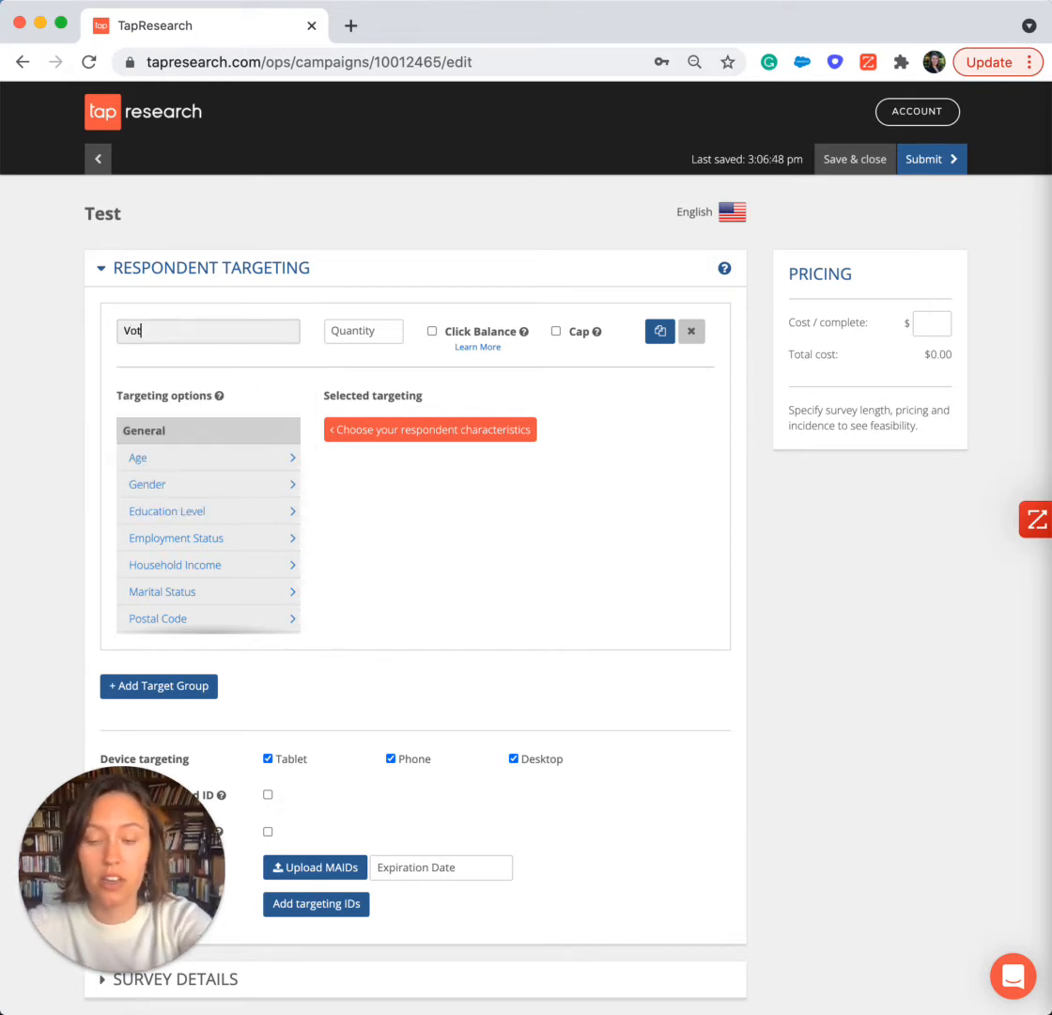
type("er")
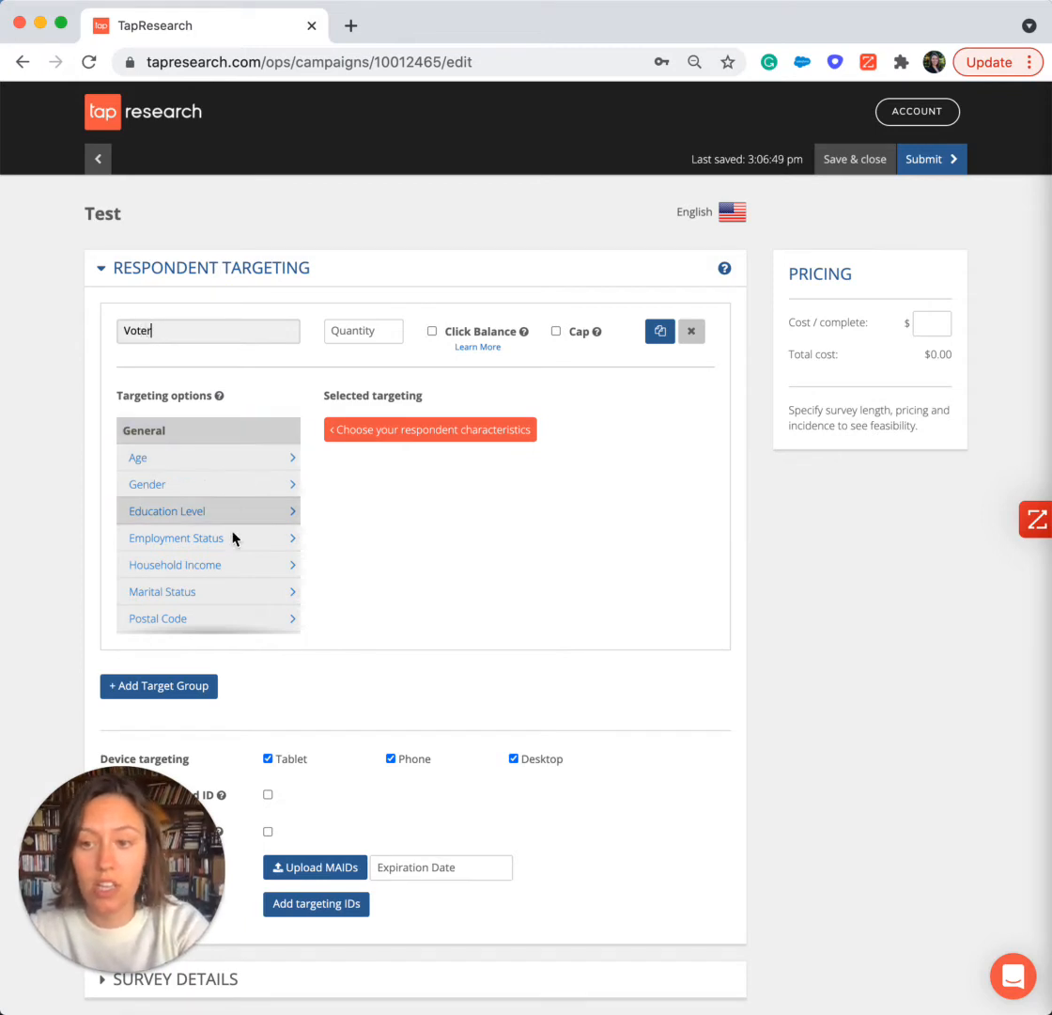
Add an age quota of 18-99 to the Voter target group.
scroll(233, 515, "down", 1)
left_click(217, 451)
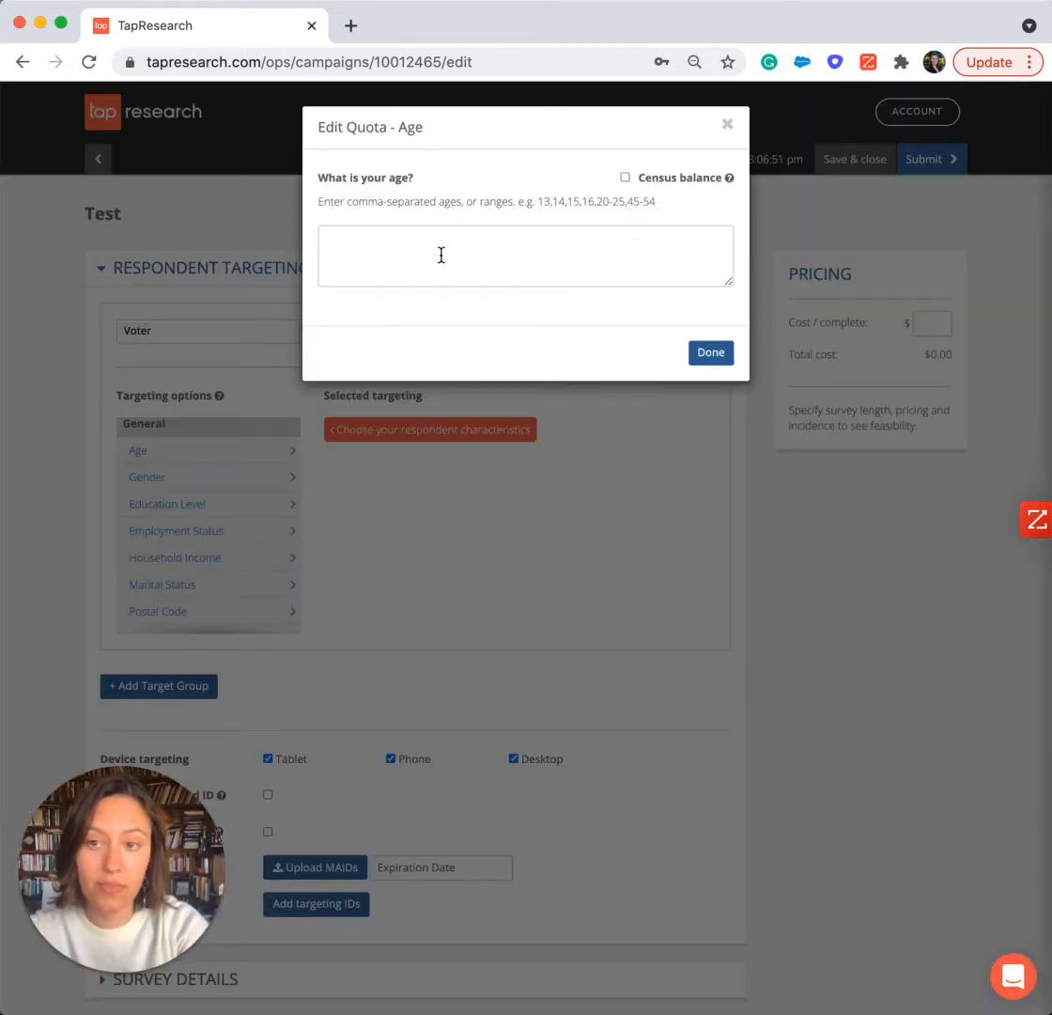
left_click(441, 255)
type("18")
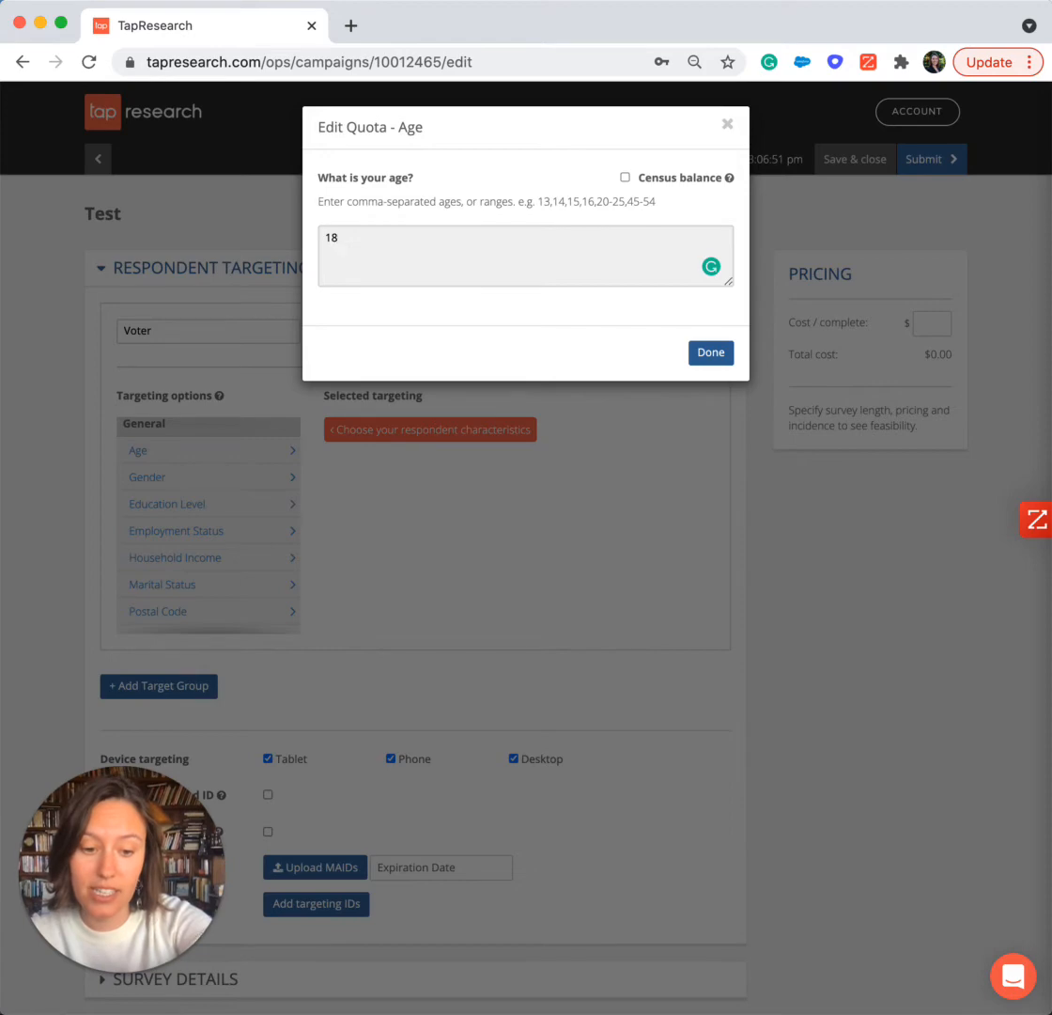
type("0-99")
left_click(711, 356)
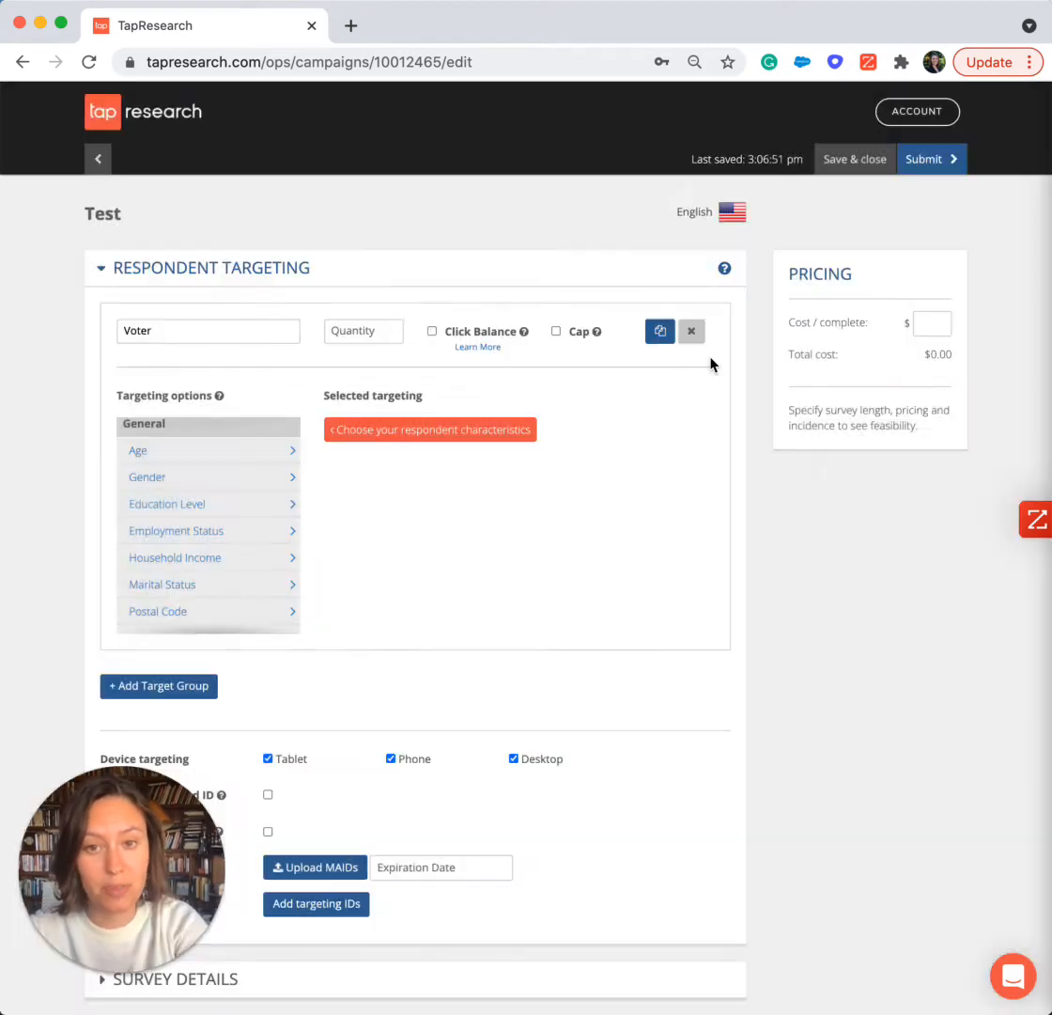
Add the Politics criterion Registered Voter to the target group with the answer Yes.
scroll(264, 470, "down", 10)
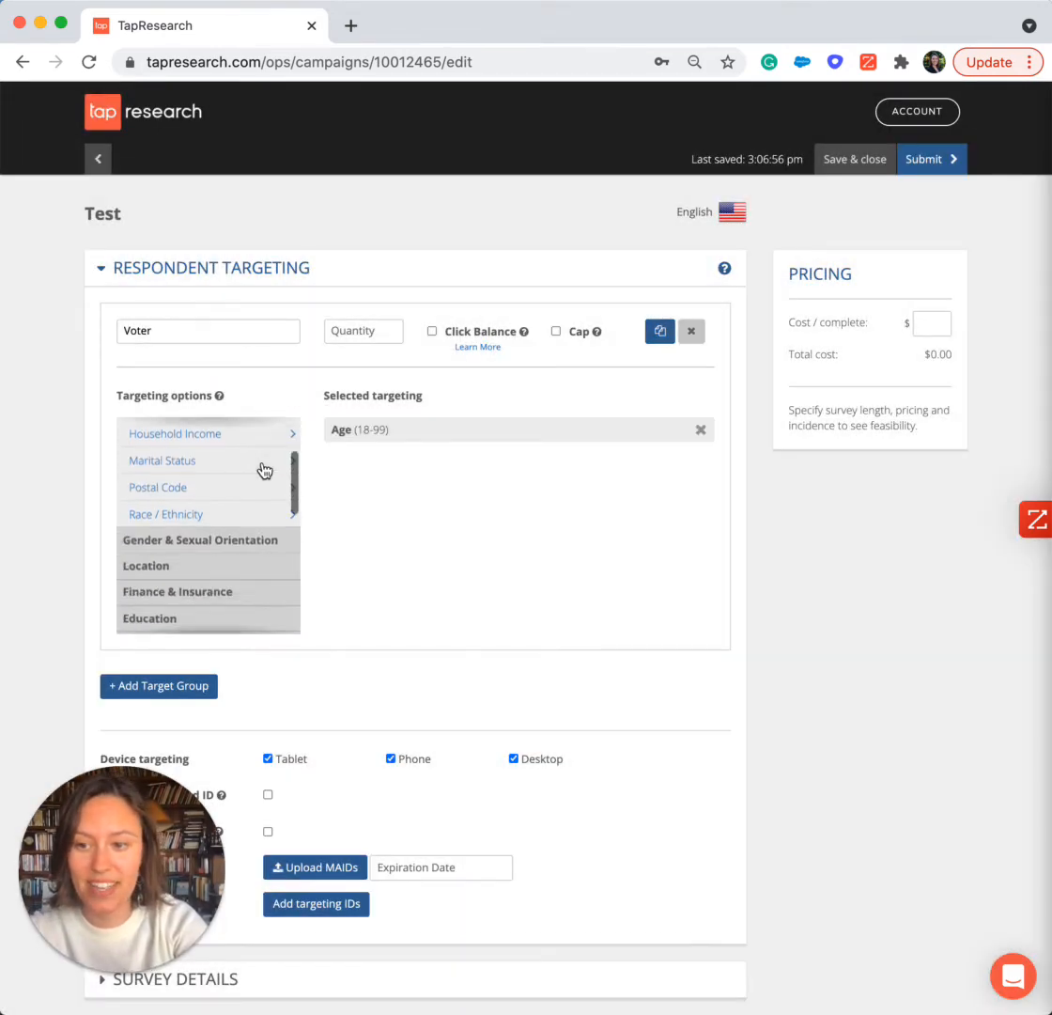
scroll(263, 470, "up", 2)
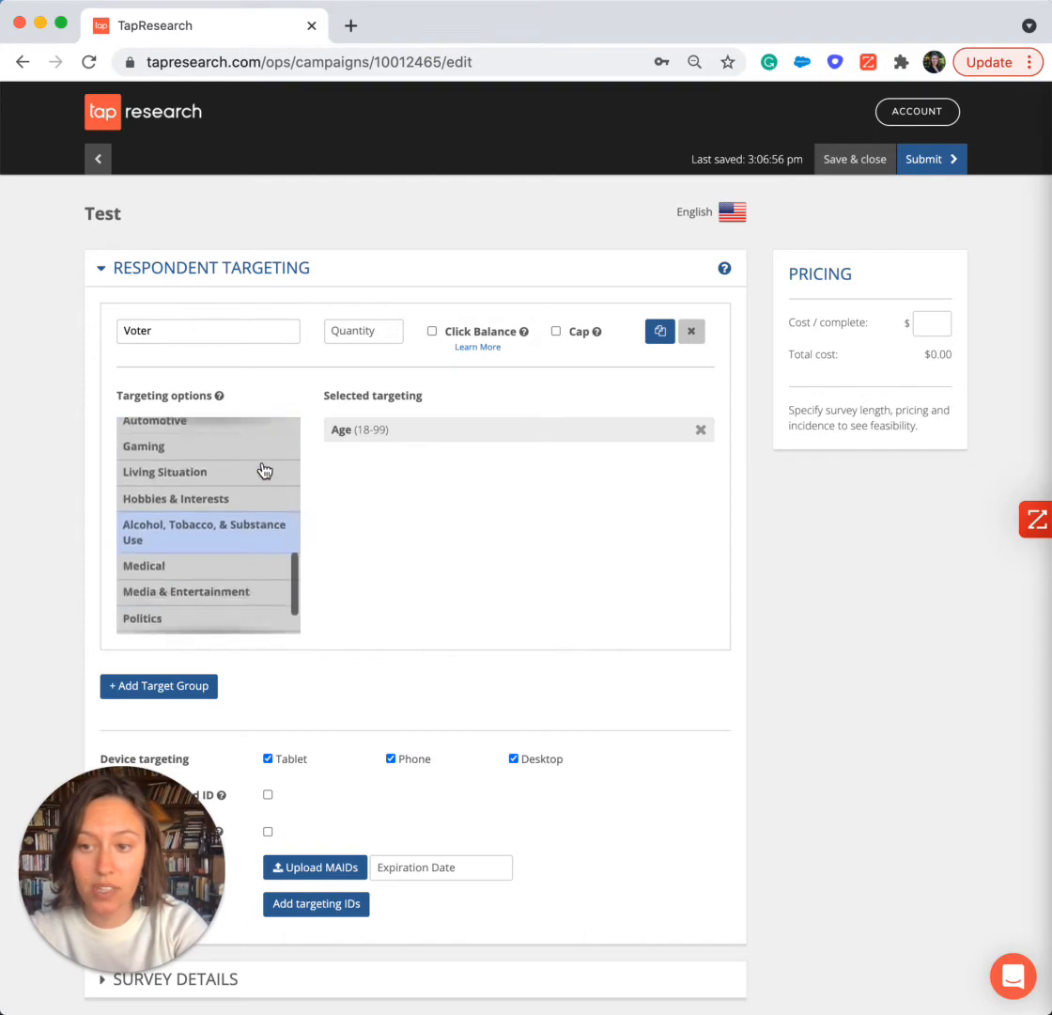
scroll(235, 526, "down", 2)
left_click(202, 569)
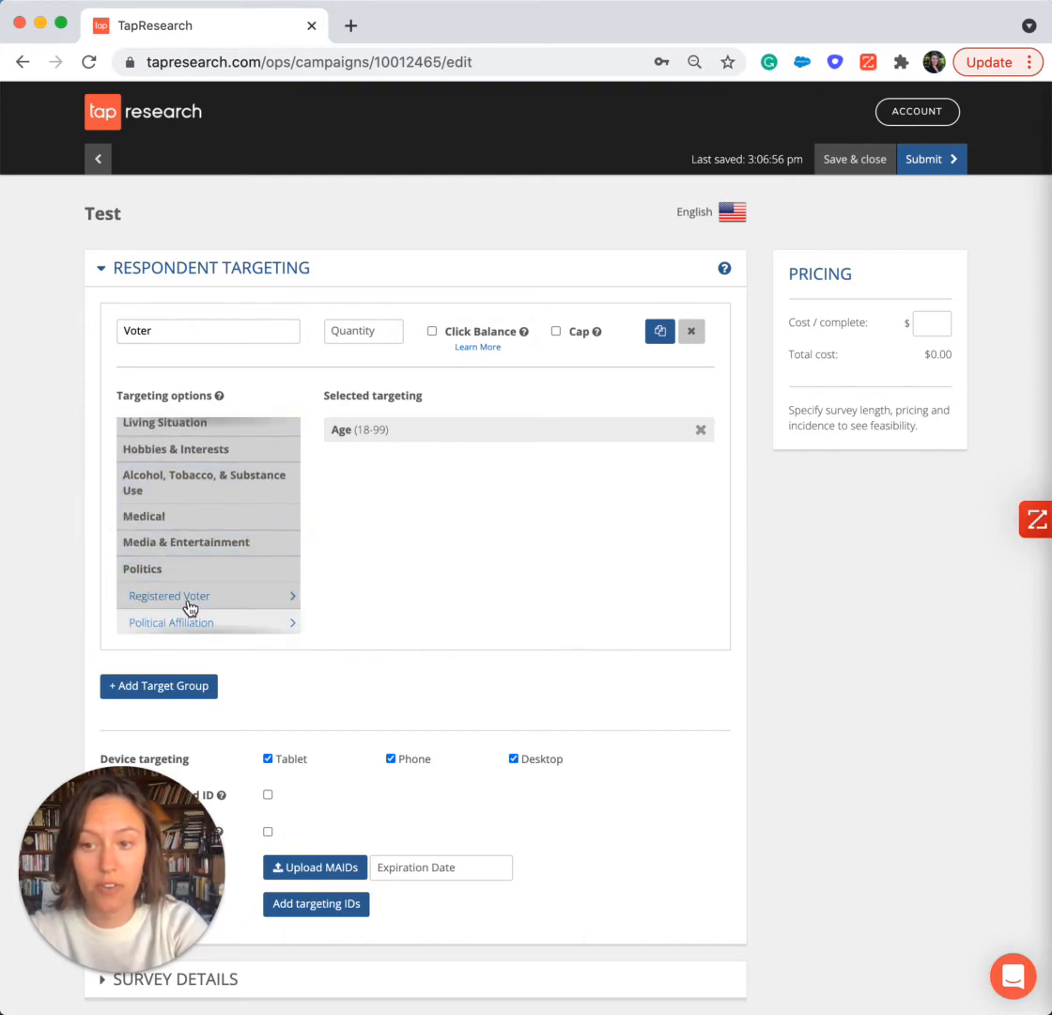
left_click(191, 606)
left_click(388, 213)
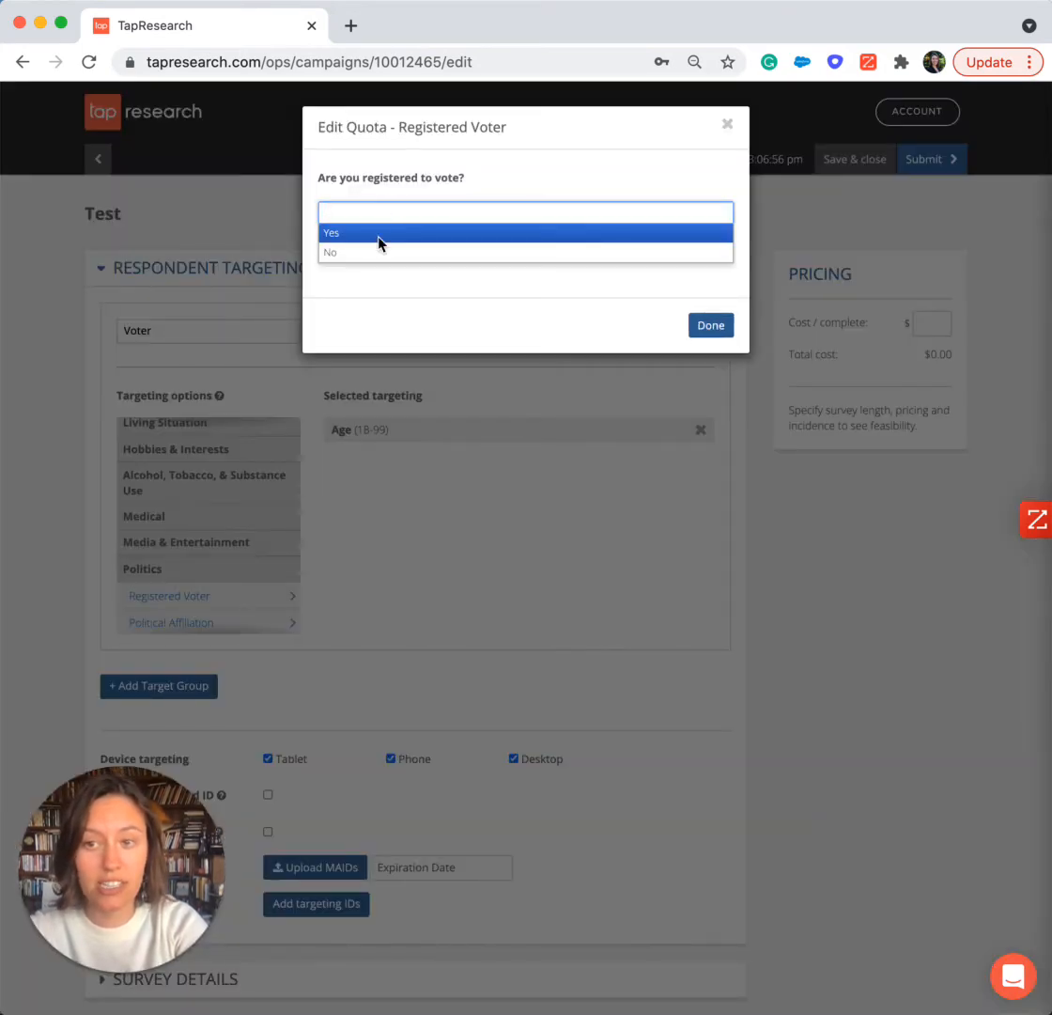
left_click(380, 235)
left_click(709, 329)
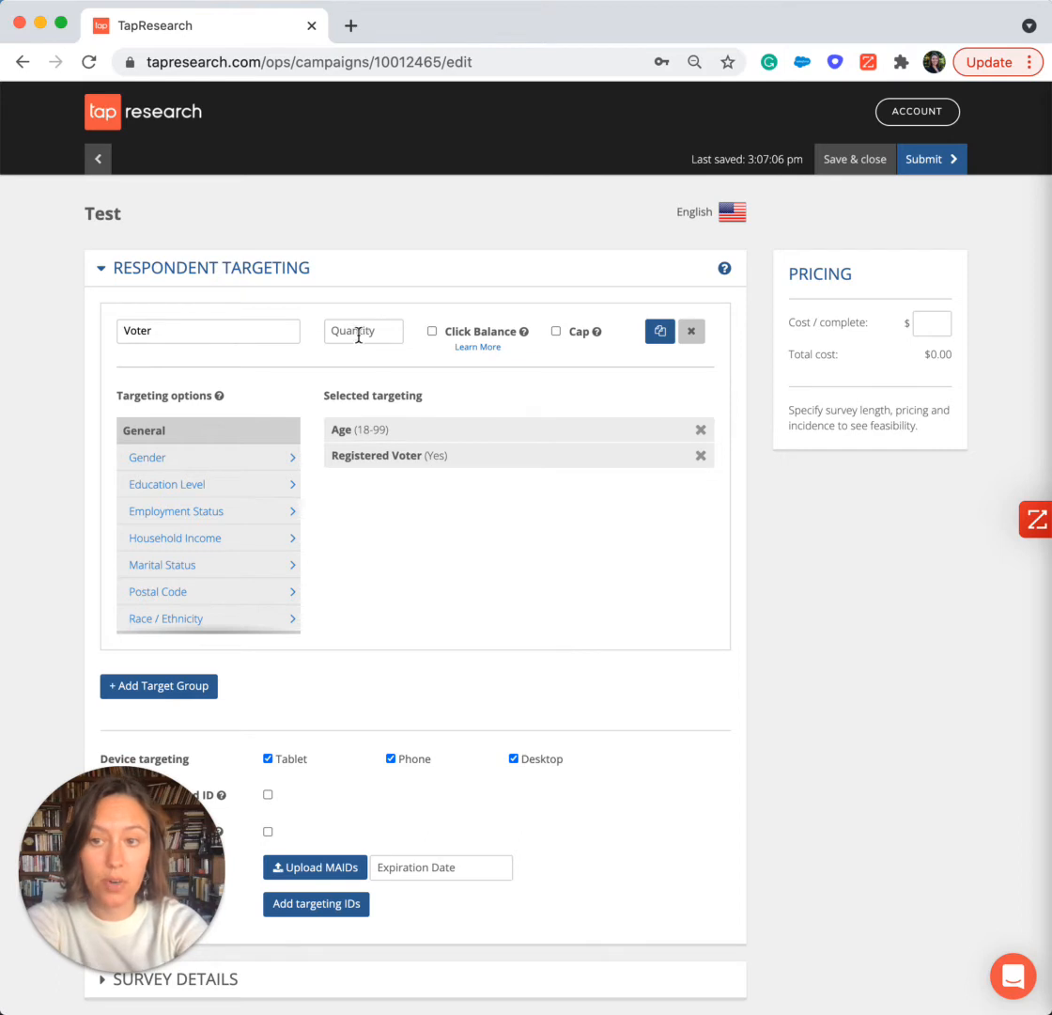
Set the Voter target group's quantity to 100.
left_click_drag(123, 331, 186, 331)
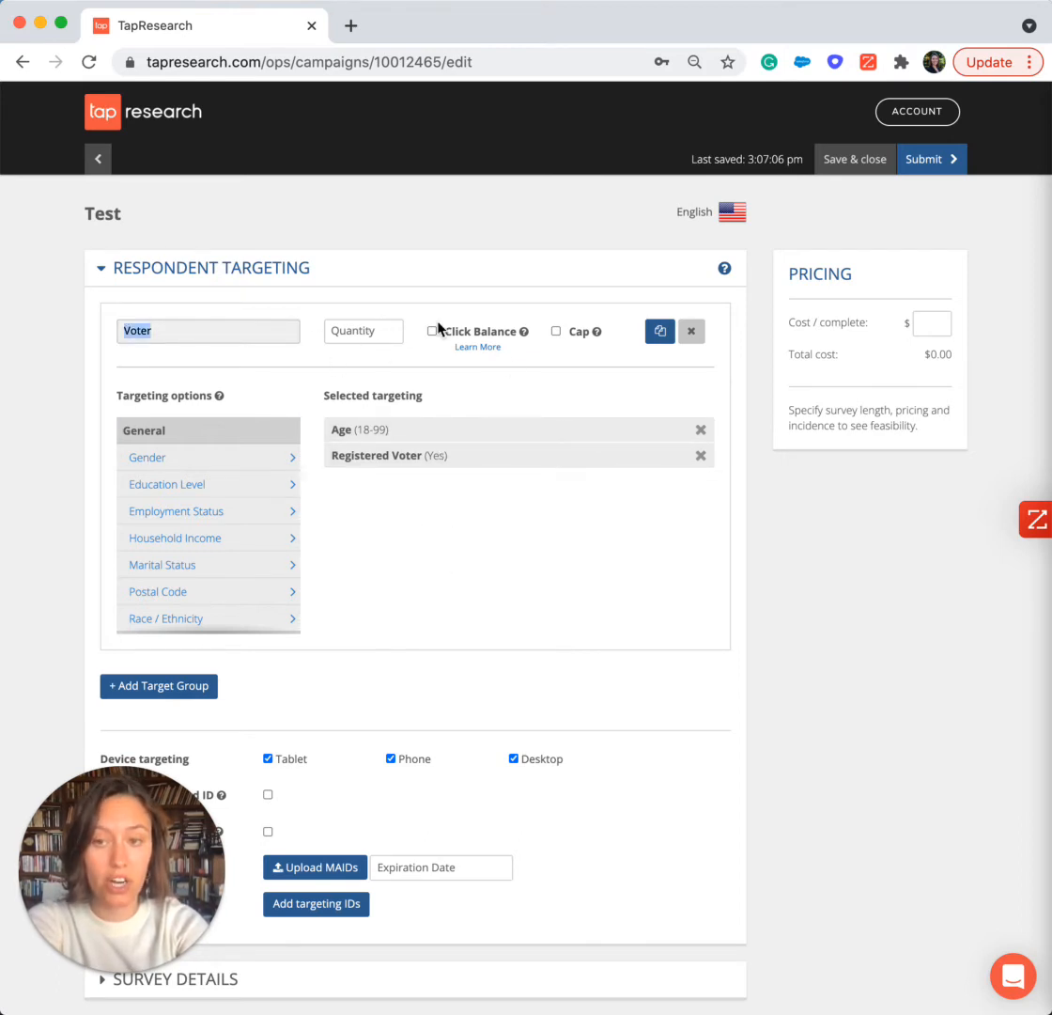
left_click(367, 320)
left_click(366, 329)
type("100")
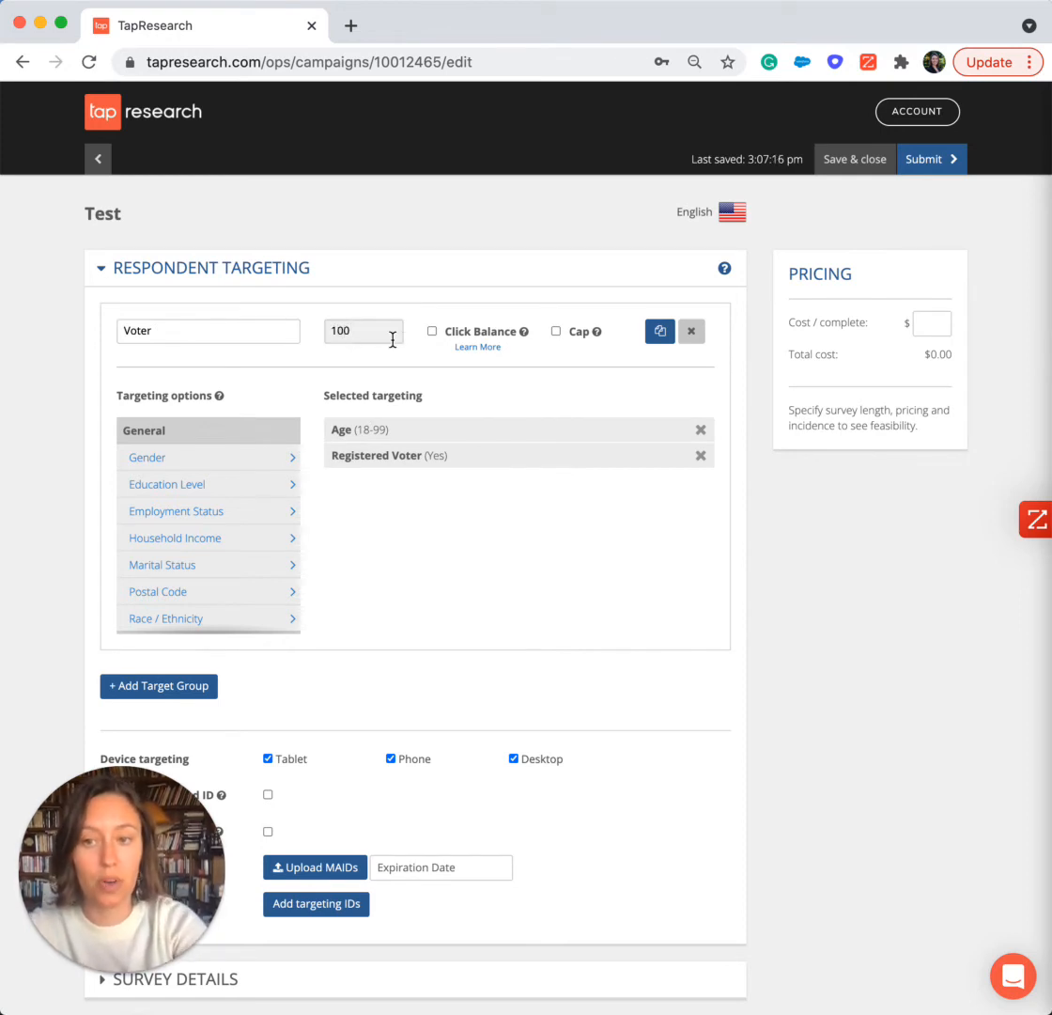
left_click(590, 615)
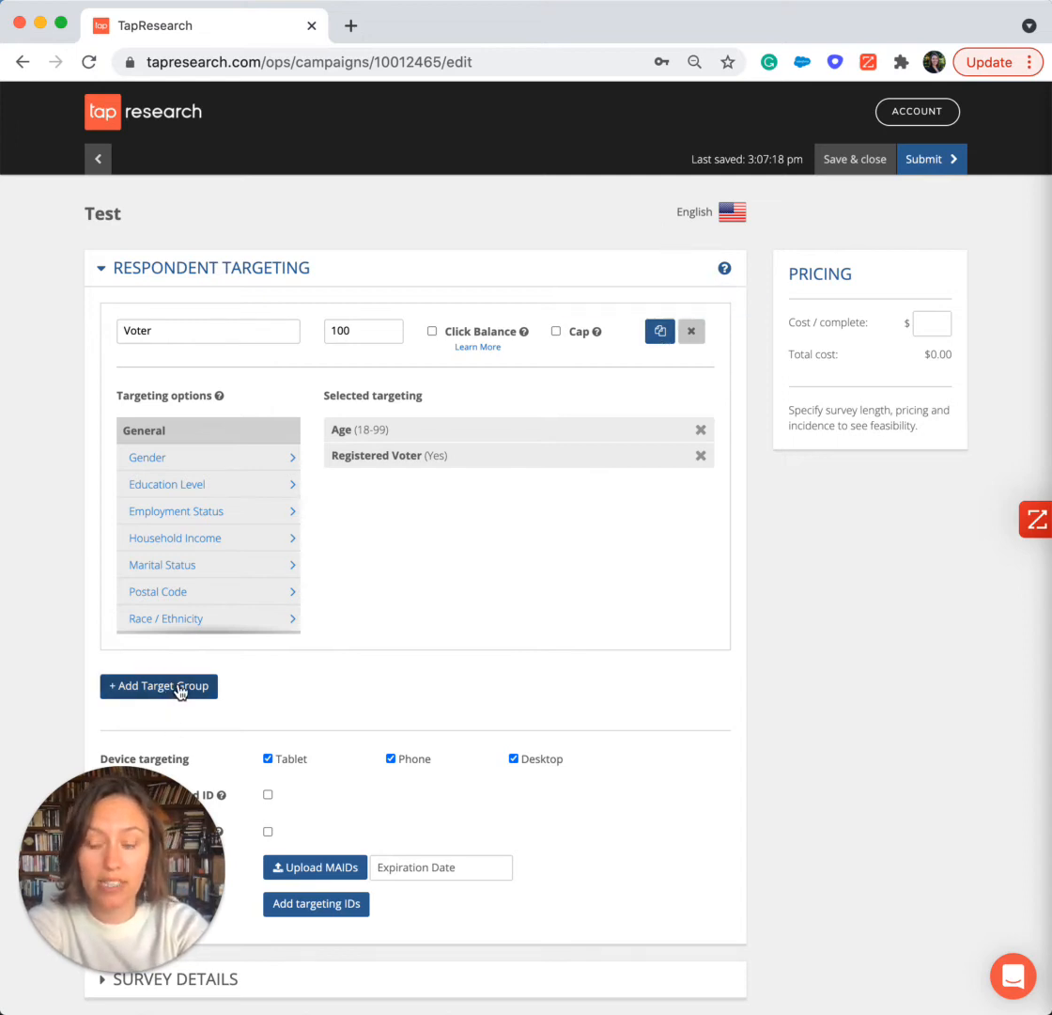
Duplicate the Voter target group and limit the copy's Education Level to master's, professional beyond a bachelor's and doctorate degrees, then collapse Respondent Targeting.
left_click(660, 333)
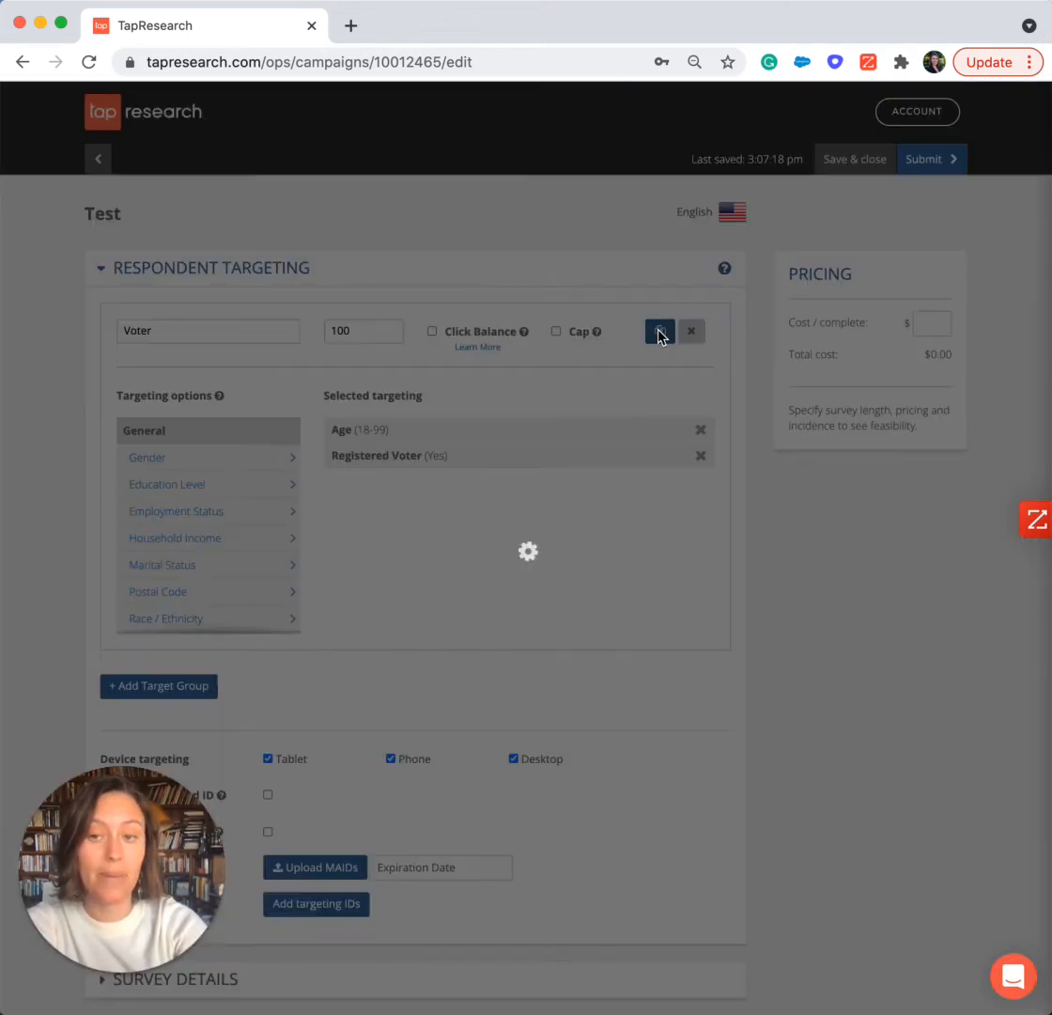
scroll(658, 332, "down", 4)
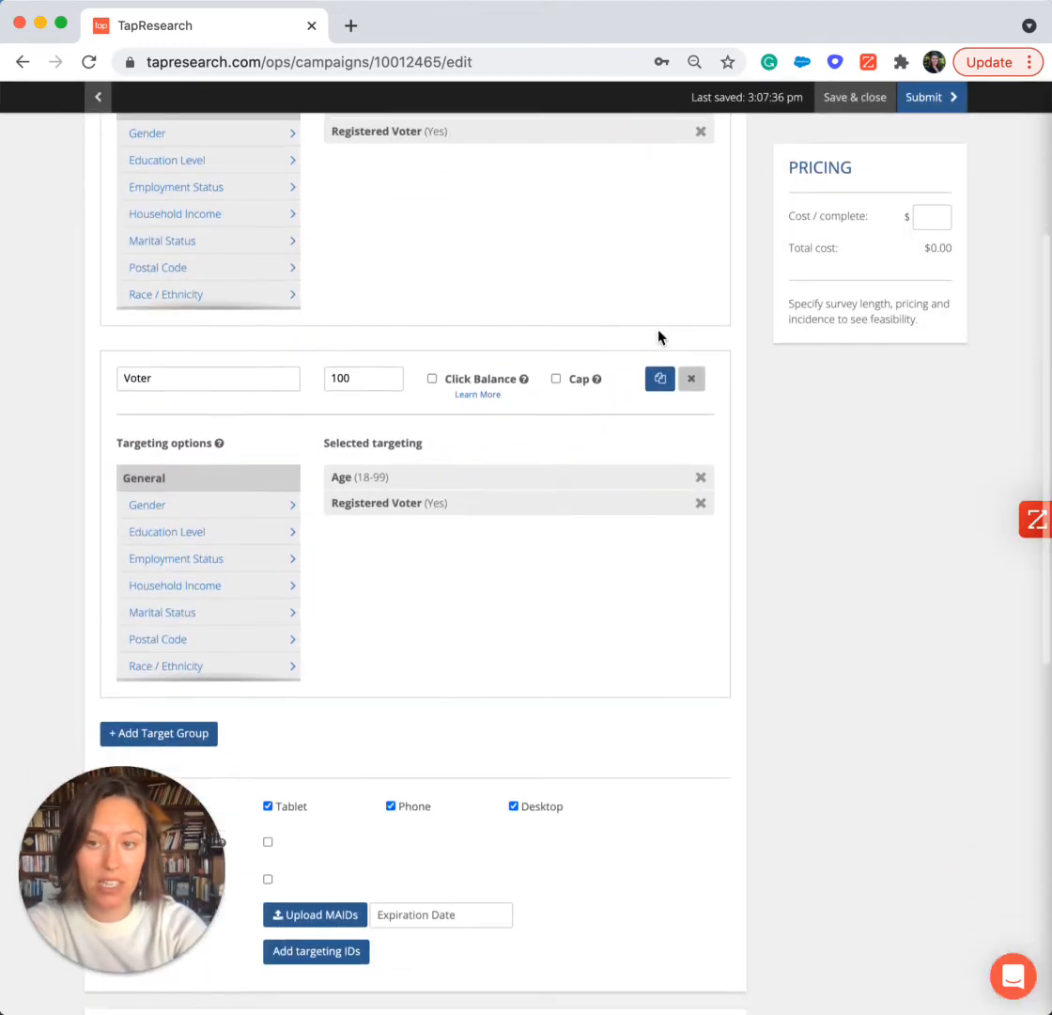
left_click(204, 531)
left_click(443, 213)
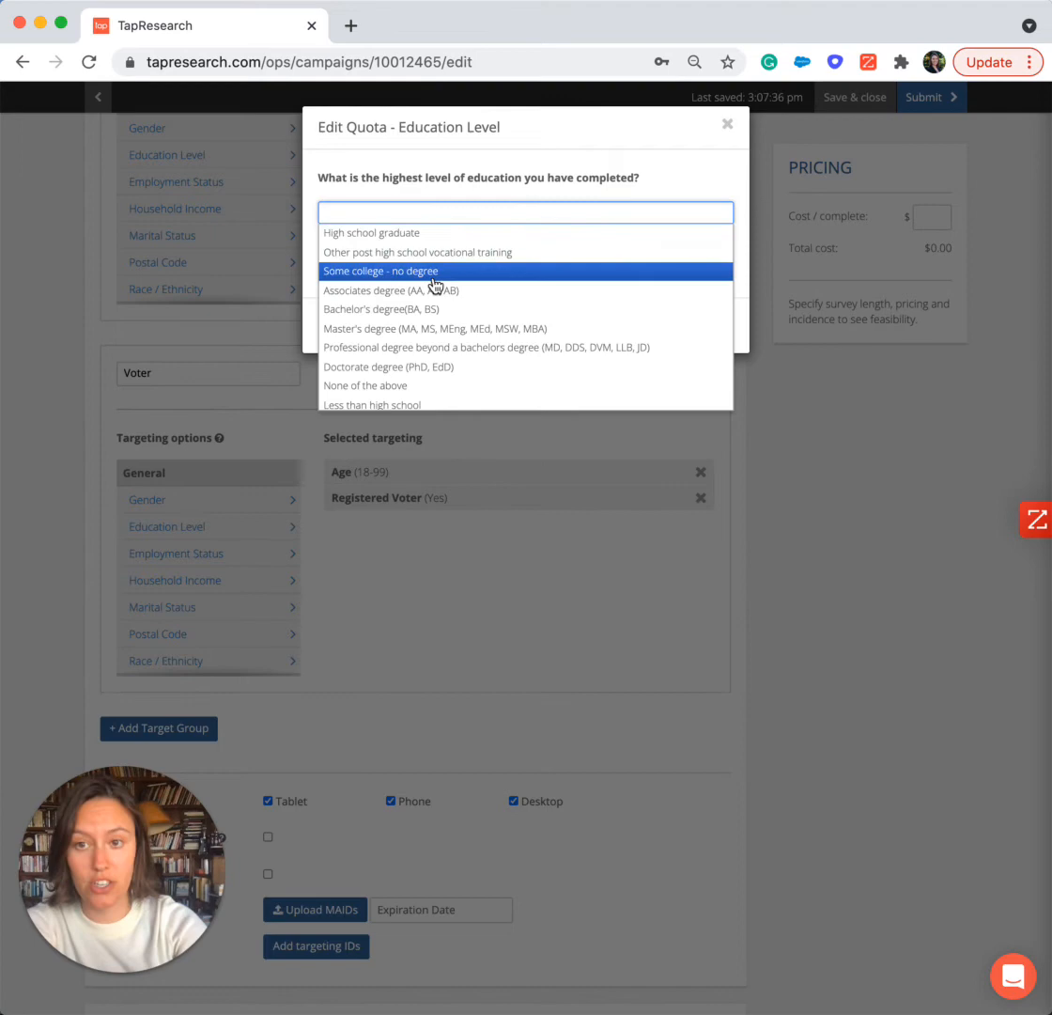
left_click(419, 332)
left_click(421, 347)
left_click(405, 387)
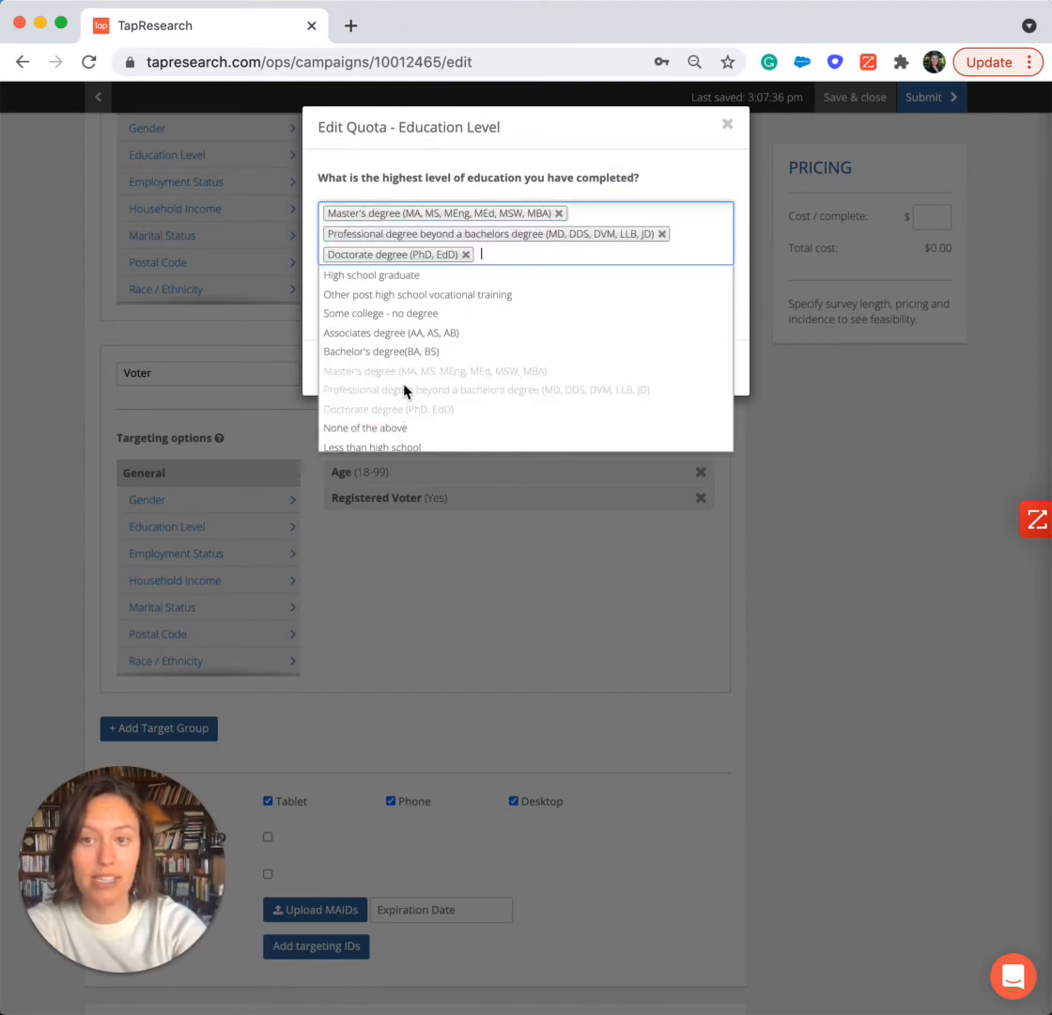
left_click(545, 146)
left_click(720, 370)
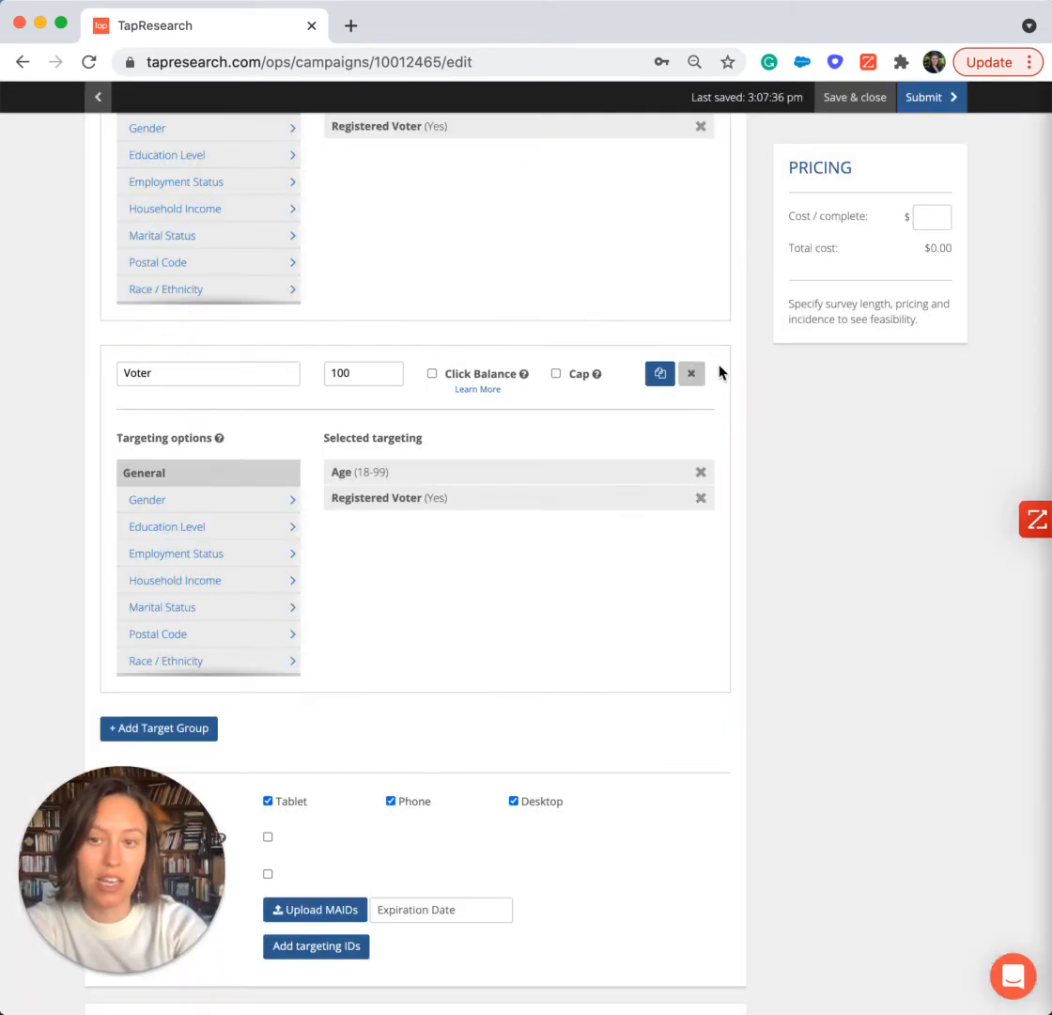
scroll(695, 679, "up", 5)
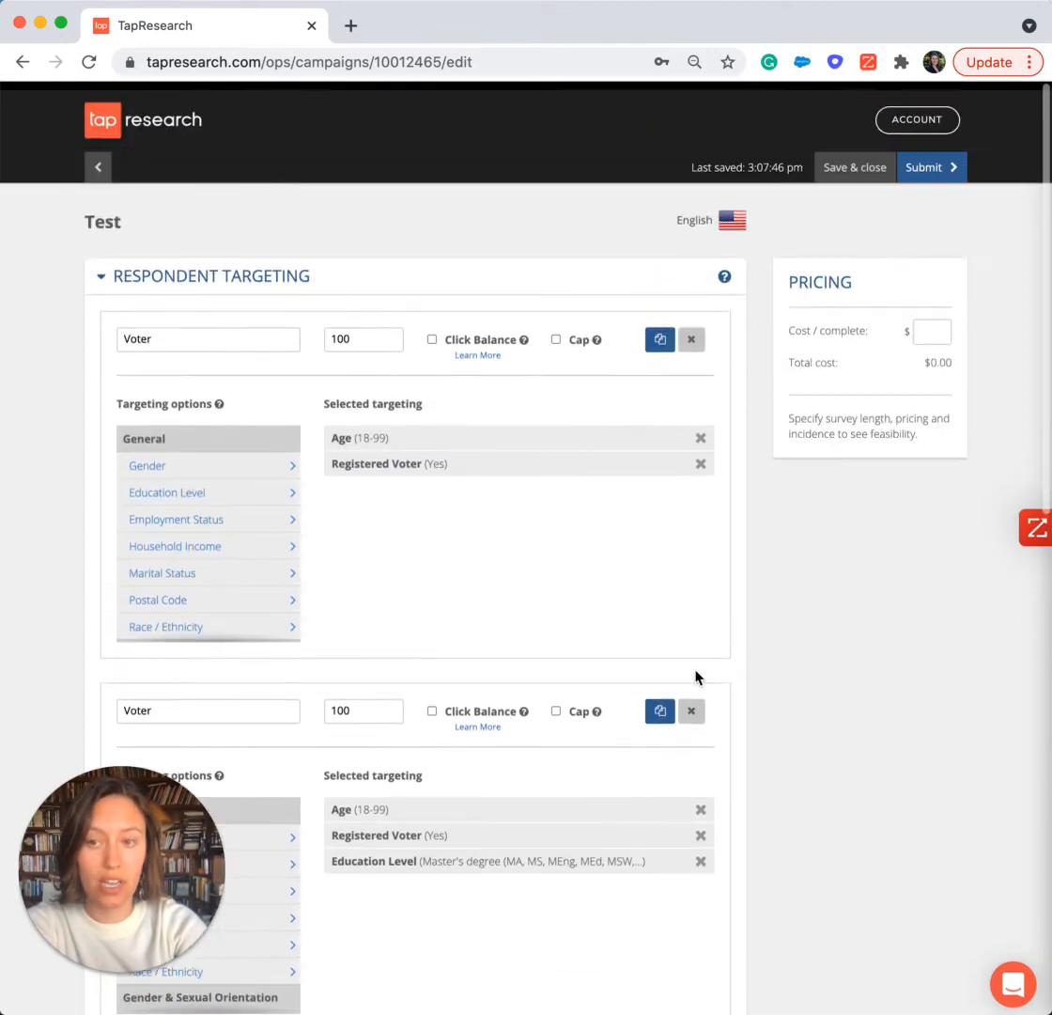
scroll(695, 676, "down", 3)
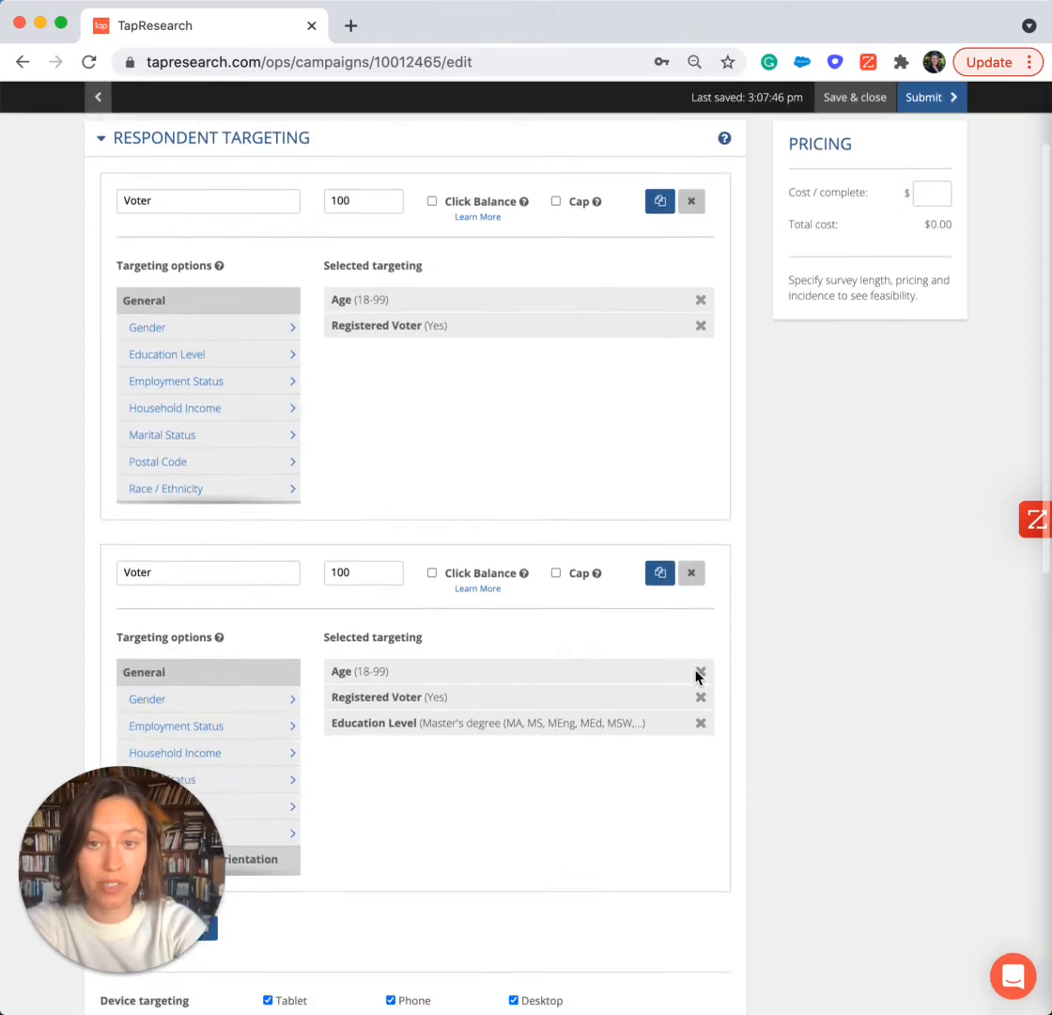
scroll(695, 676, "up", 3)
left_click(242, 274)
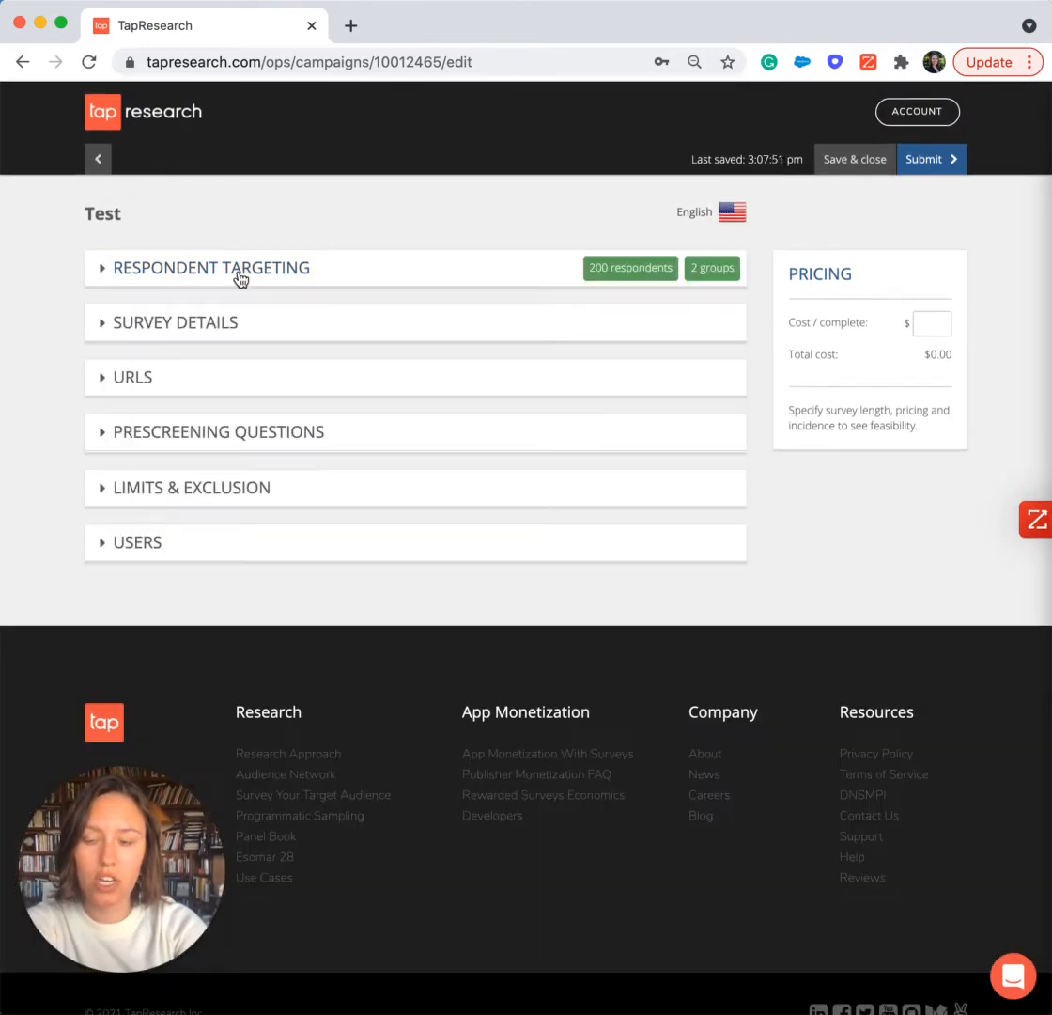
Fill in the survey details with a length of 5 minutes, an incidence of 80 and 7 days in field.
left_click(204, 323)
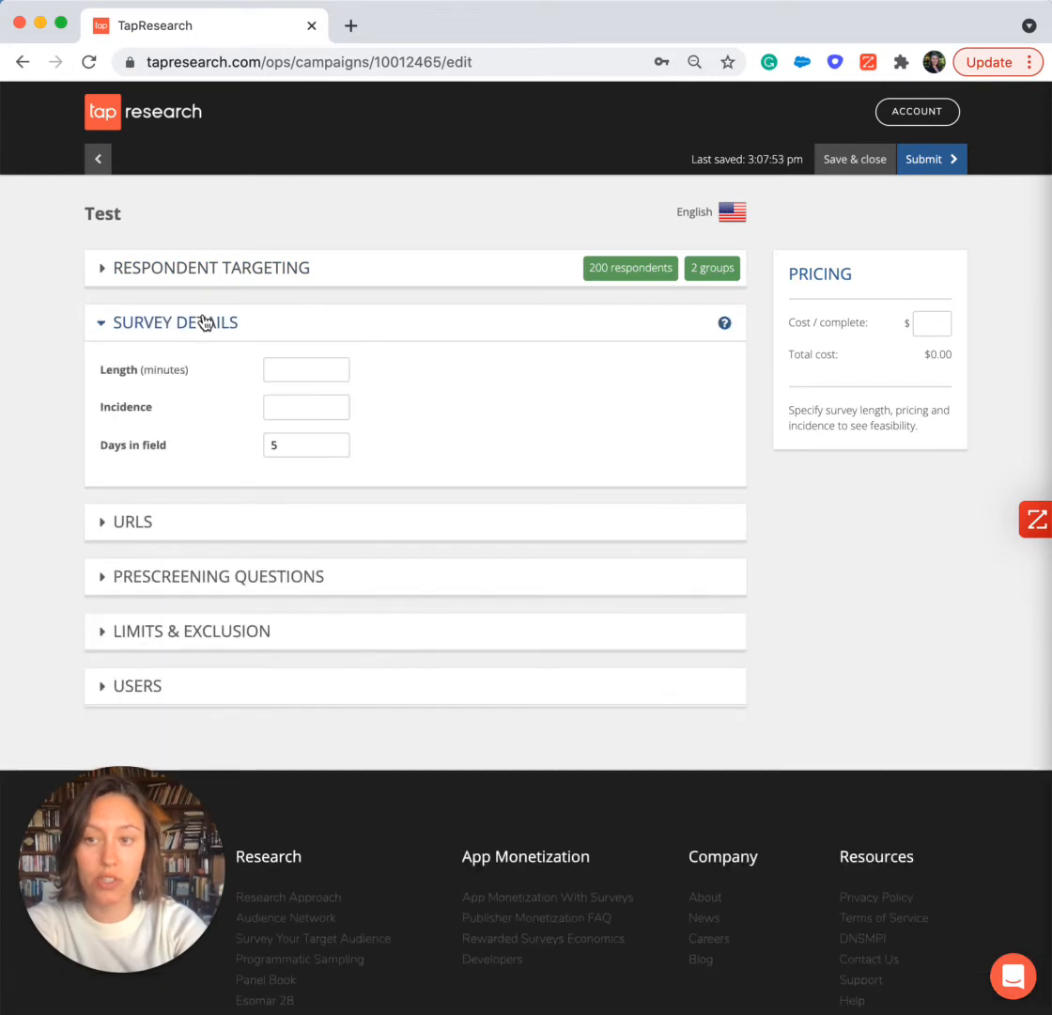
left_click(302, 361)
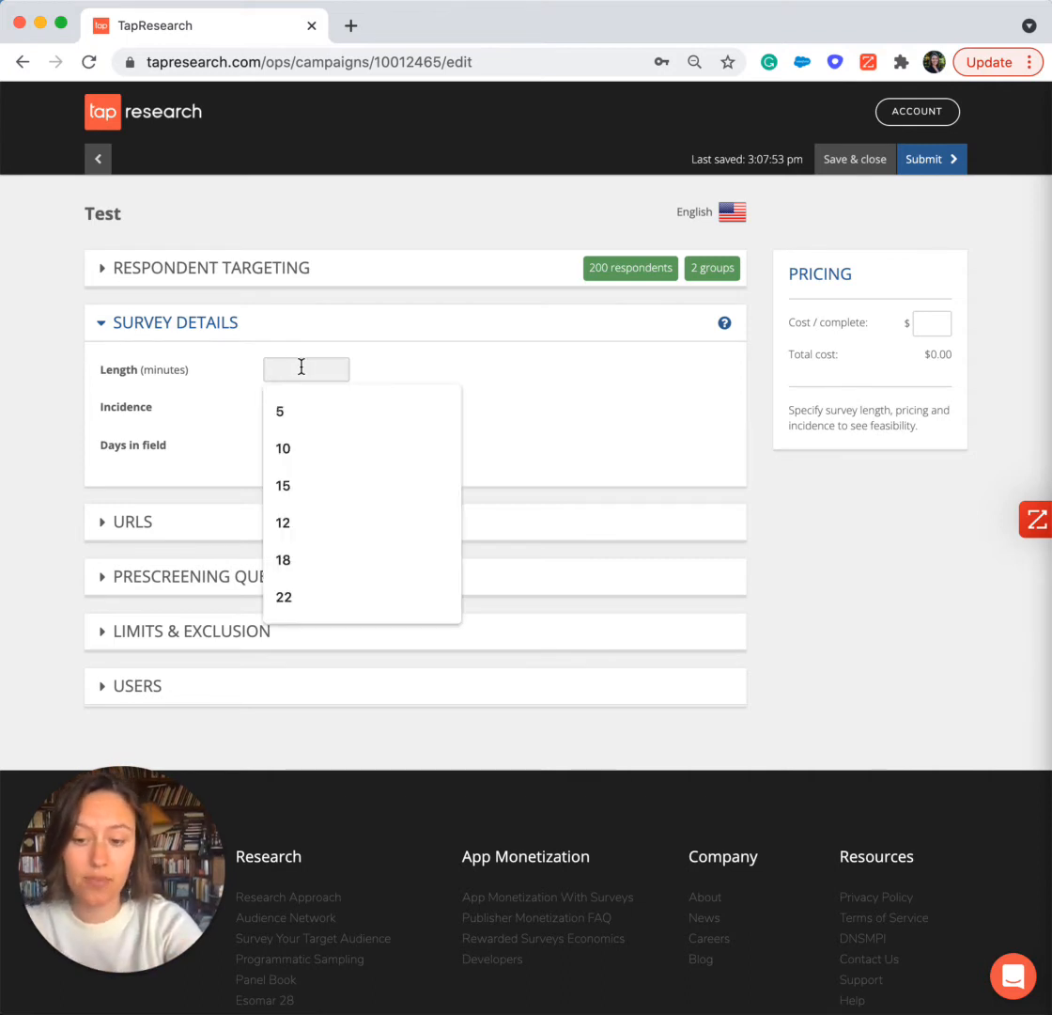
left_click(306, 397)
left_click(308, 401)
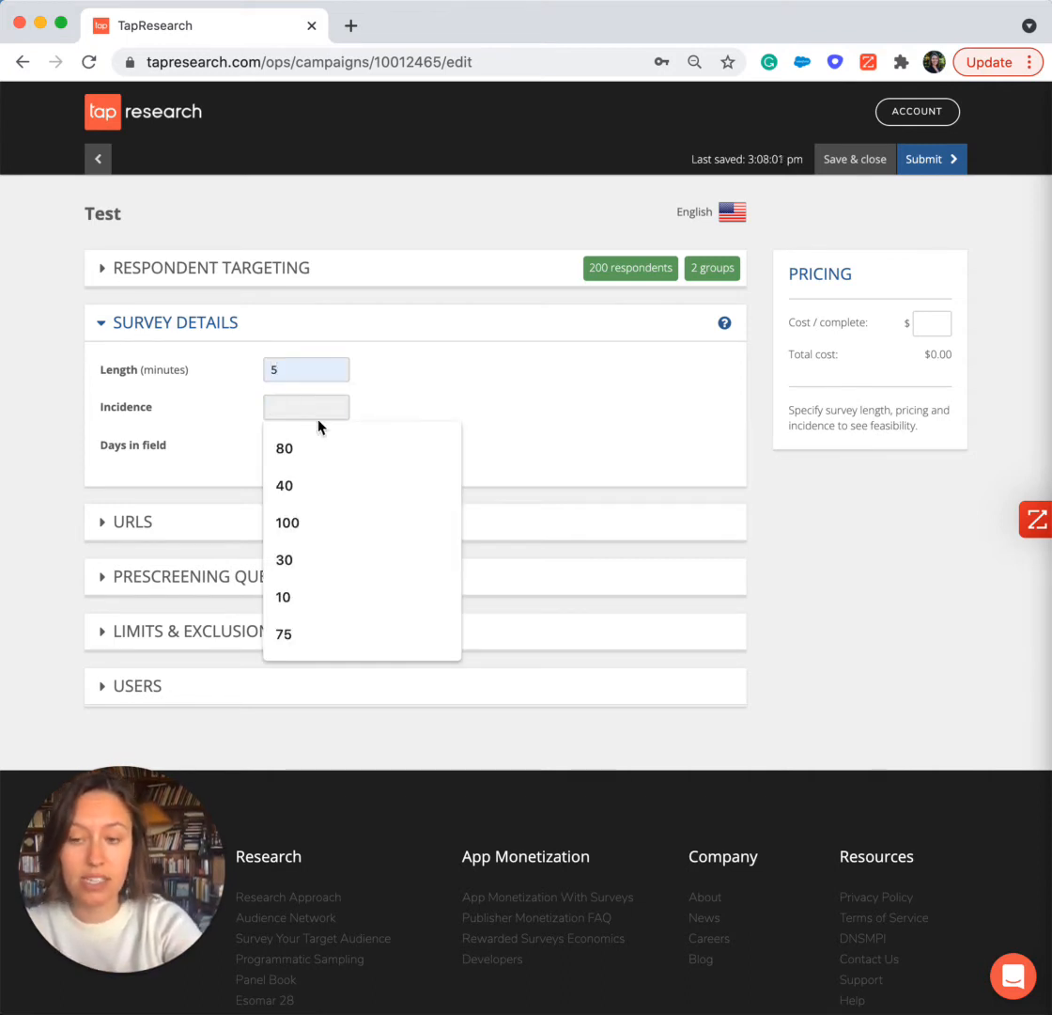
left_click(298, 440)
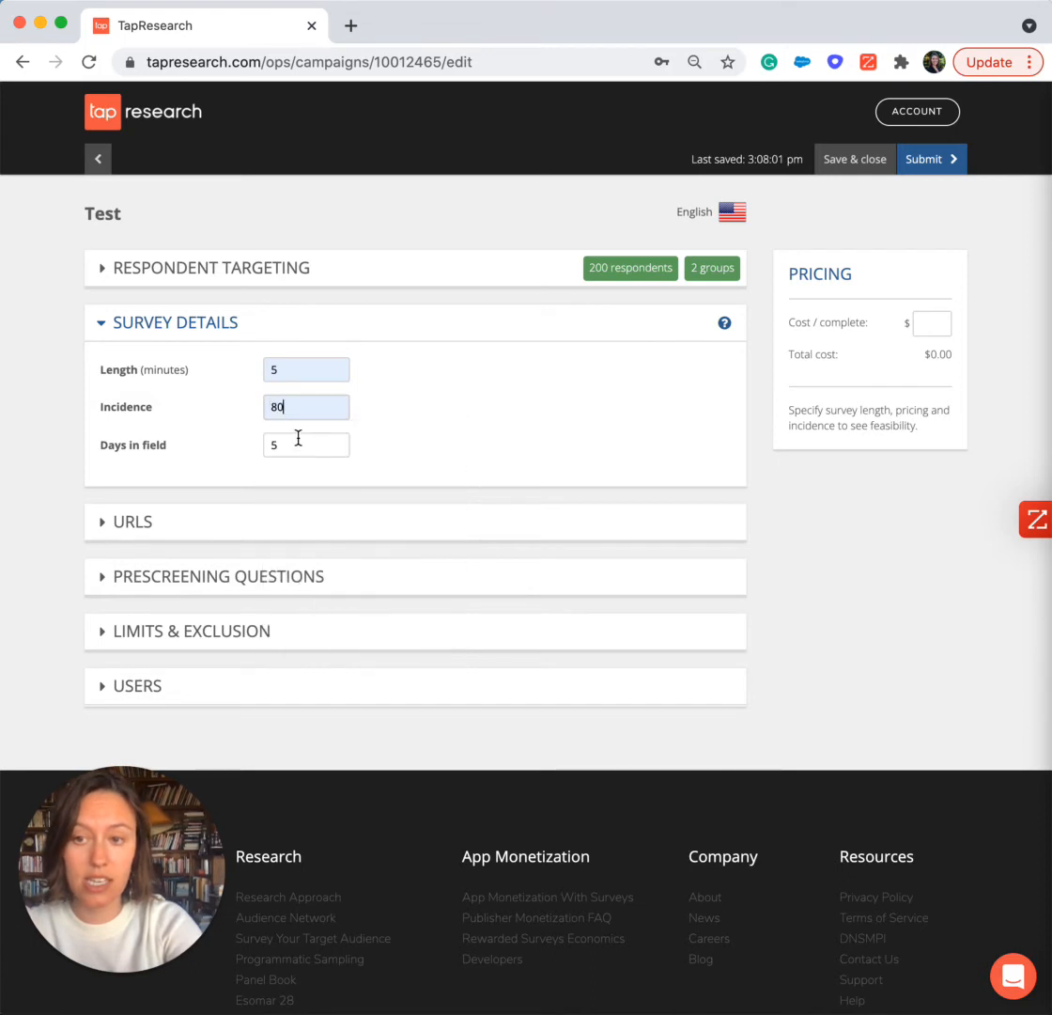
left_click(298, 439)
key("BackSpace")
type("7")
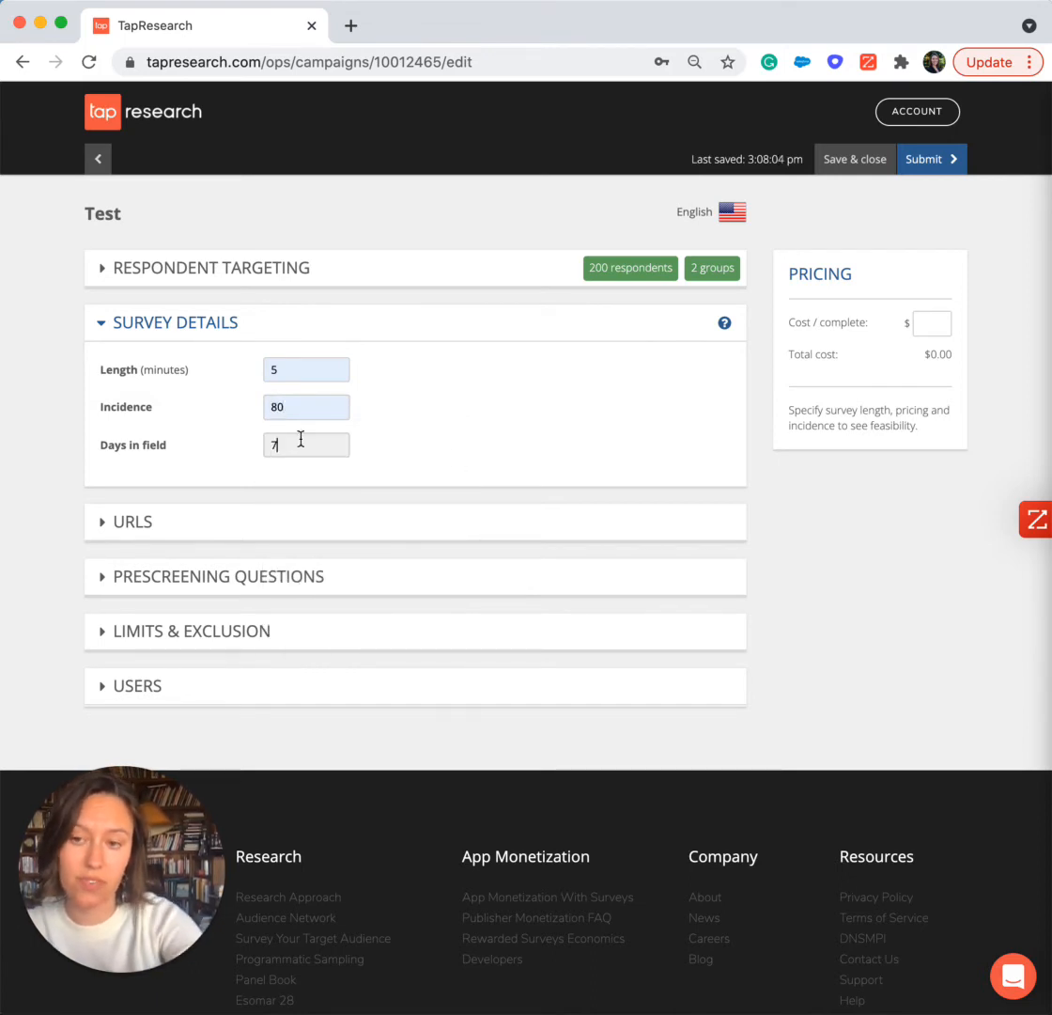
left_click(540, 413)
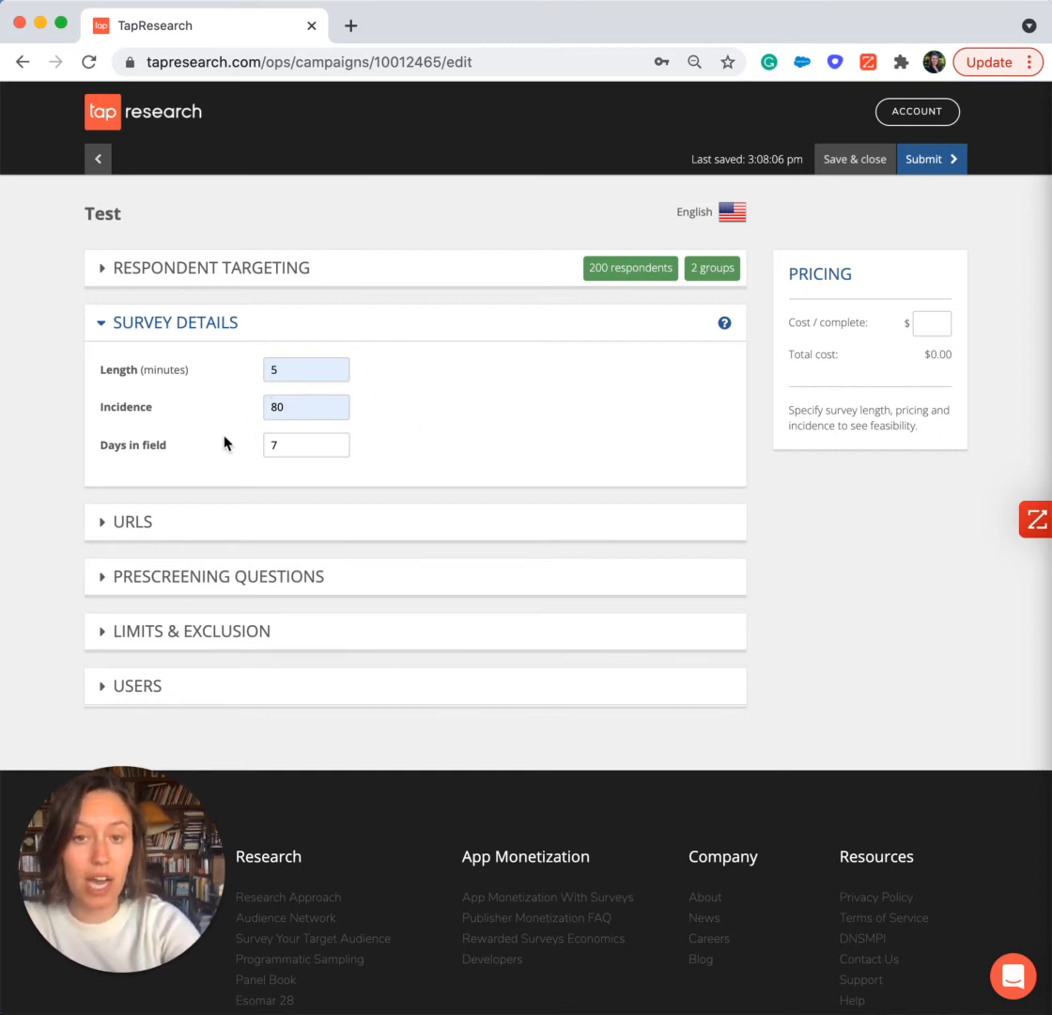
Set the project's cost per complete to $3.0.
left_click(936, 329)
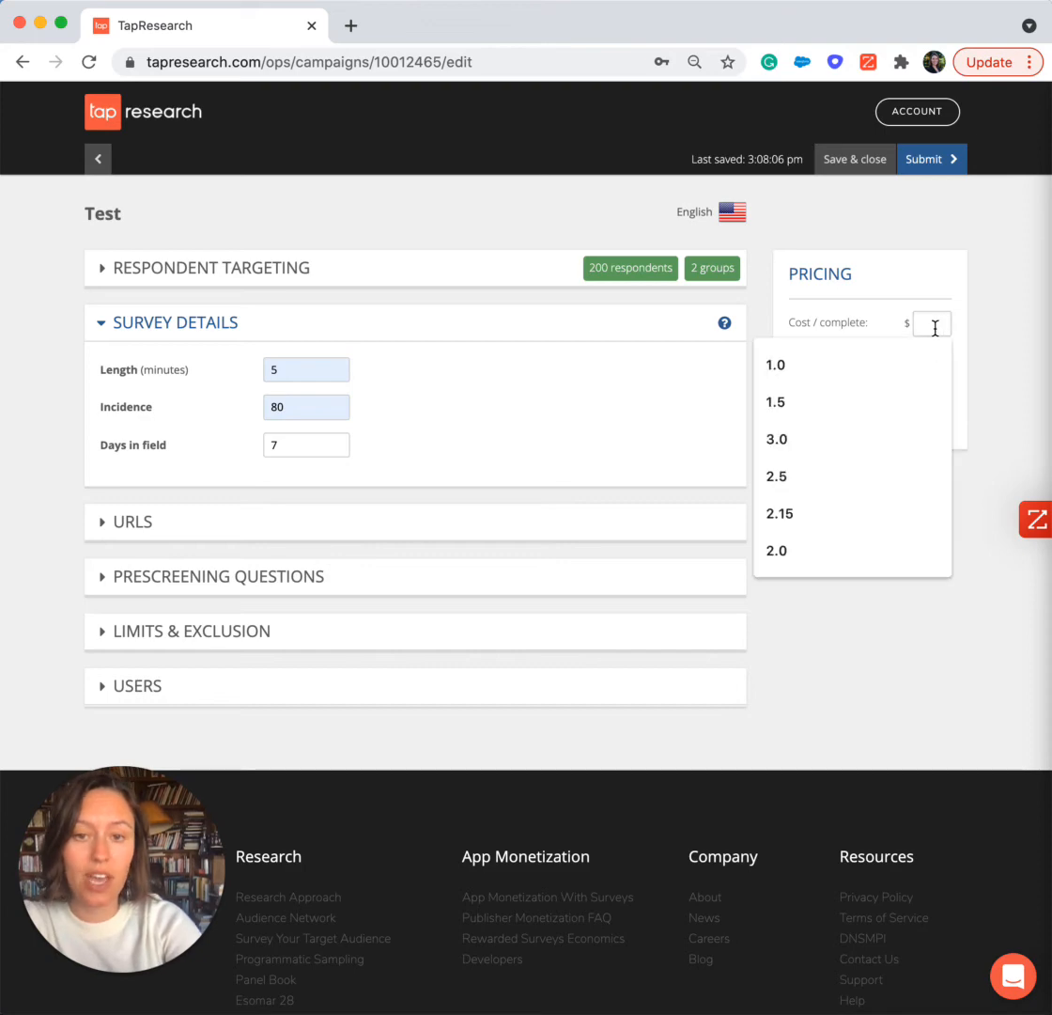
left_click(867, 438)
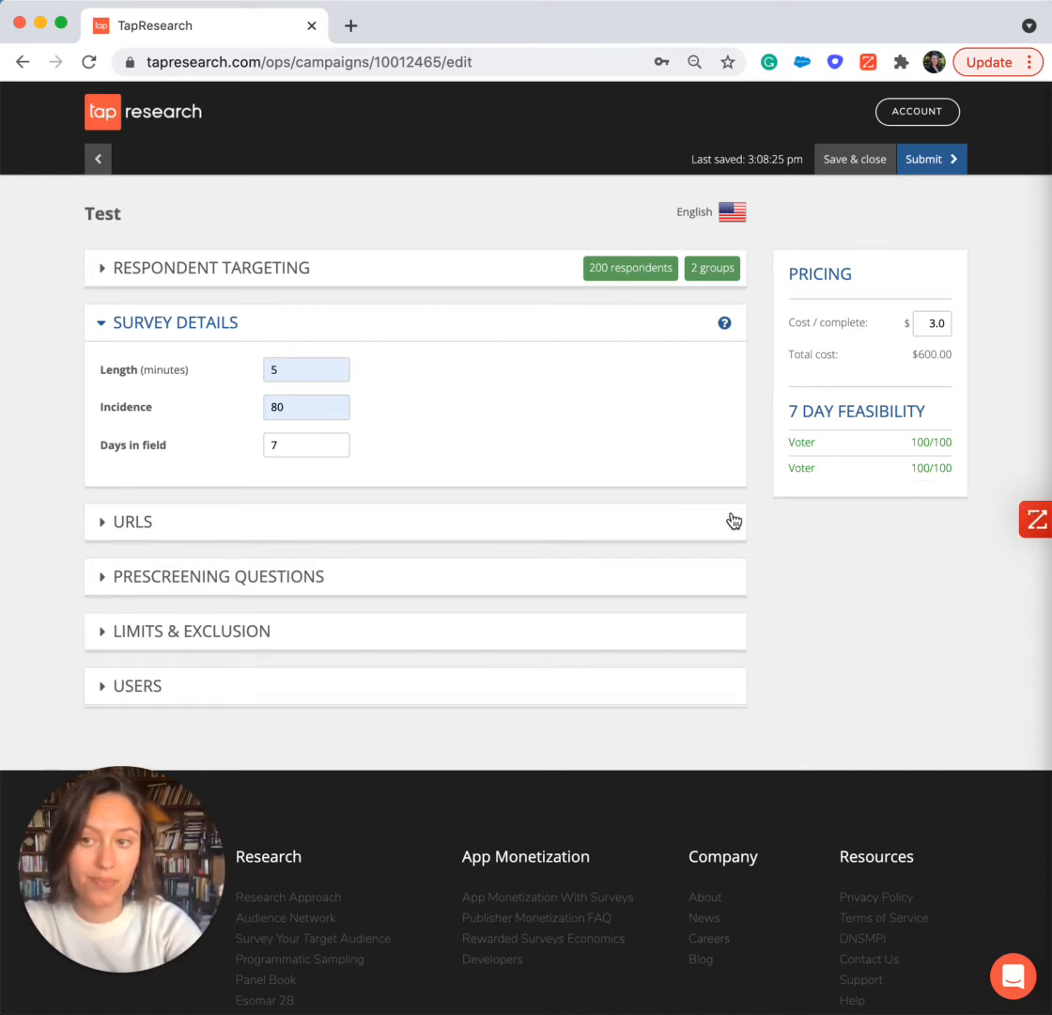
Reopen Respondent Targeting and examine the first Voter group's expected completes broken down by Race.
left_click(397, 280)
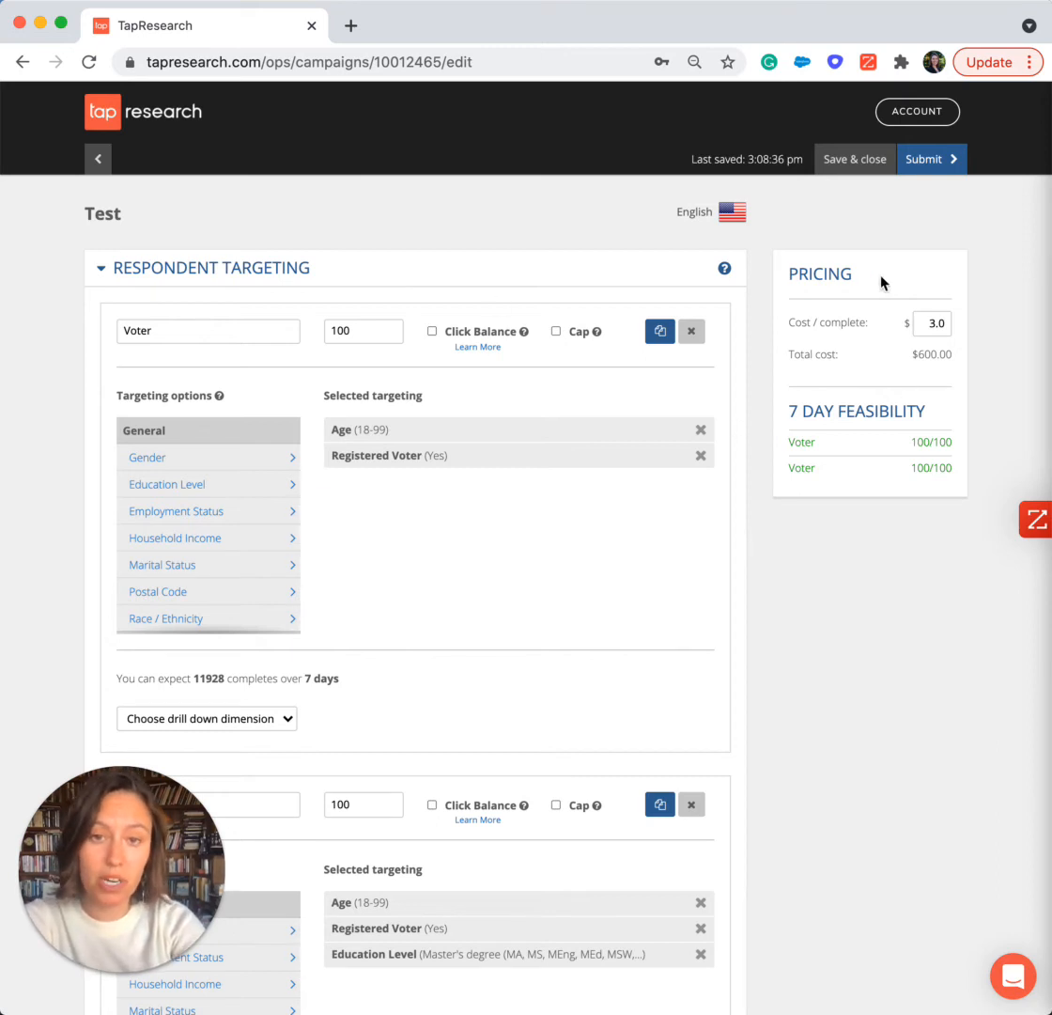
scroll(628, 418, "down", 3)
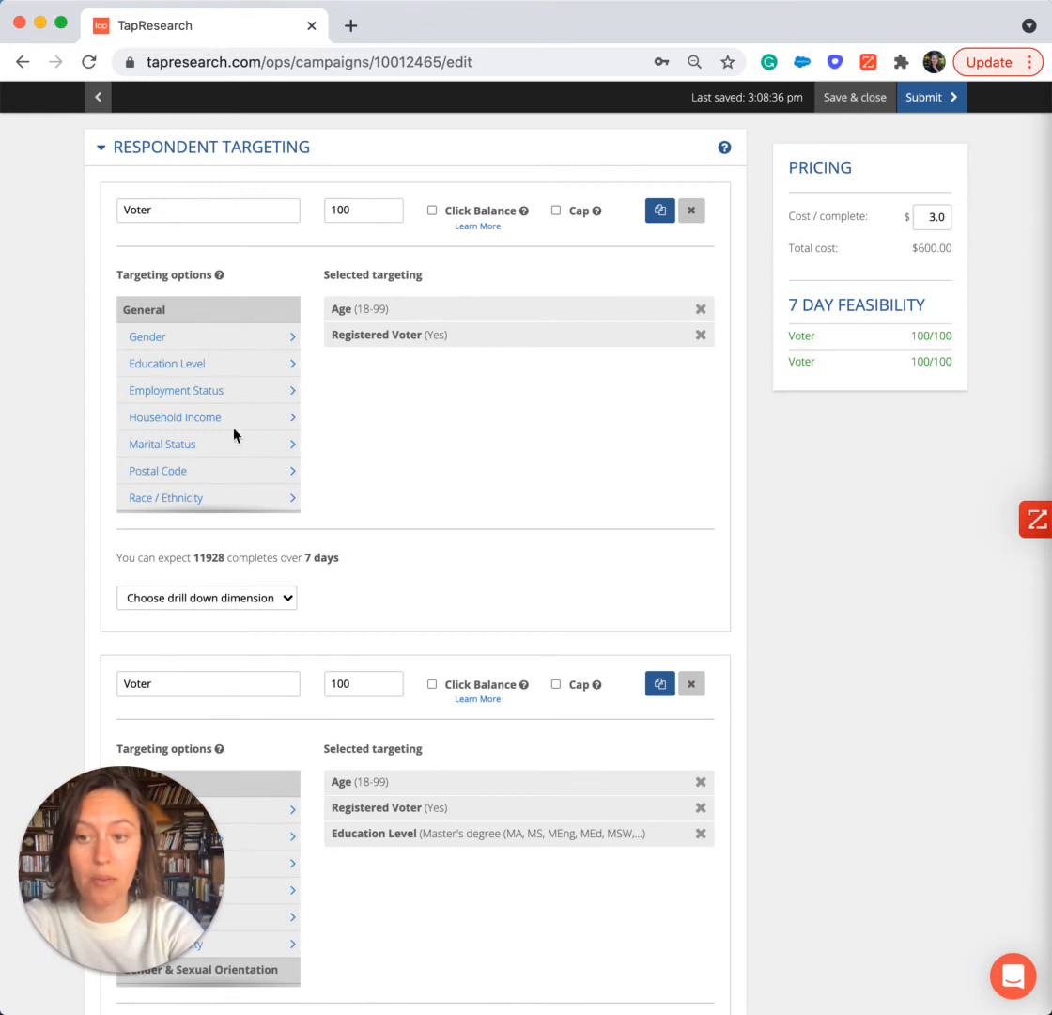
left_click(136, 608)
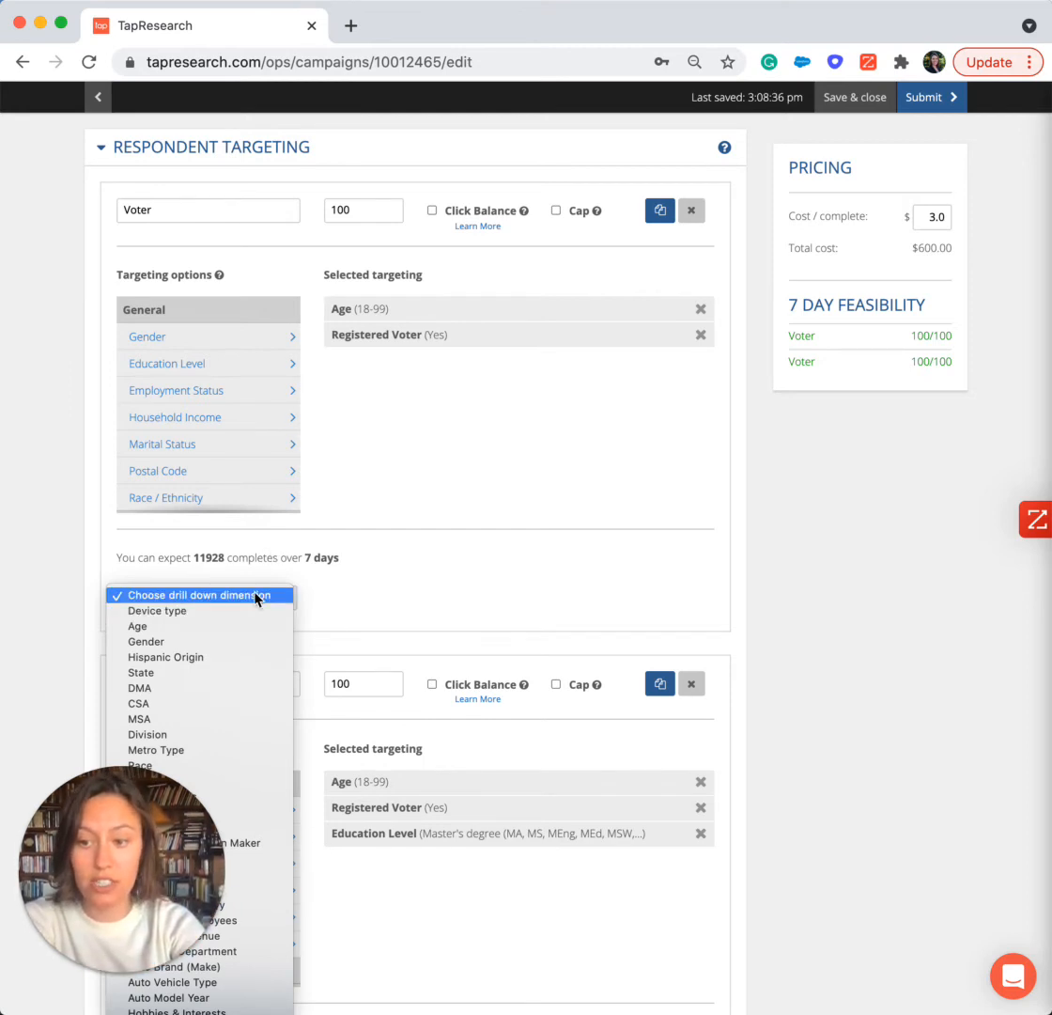
left_click(222, 764)
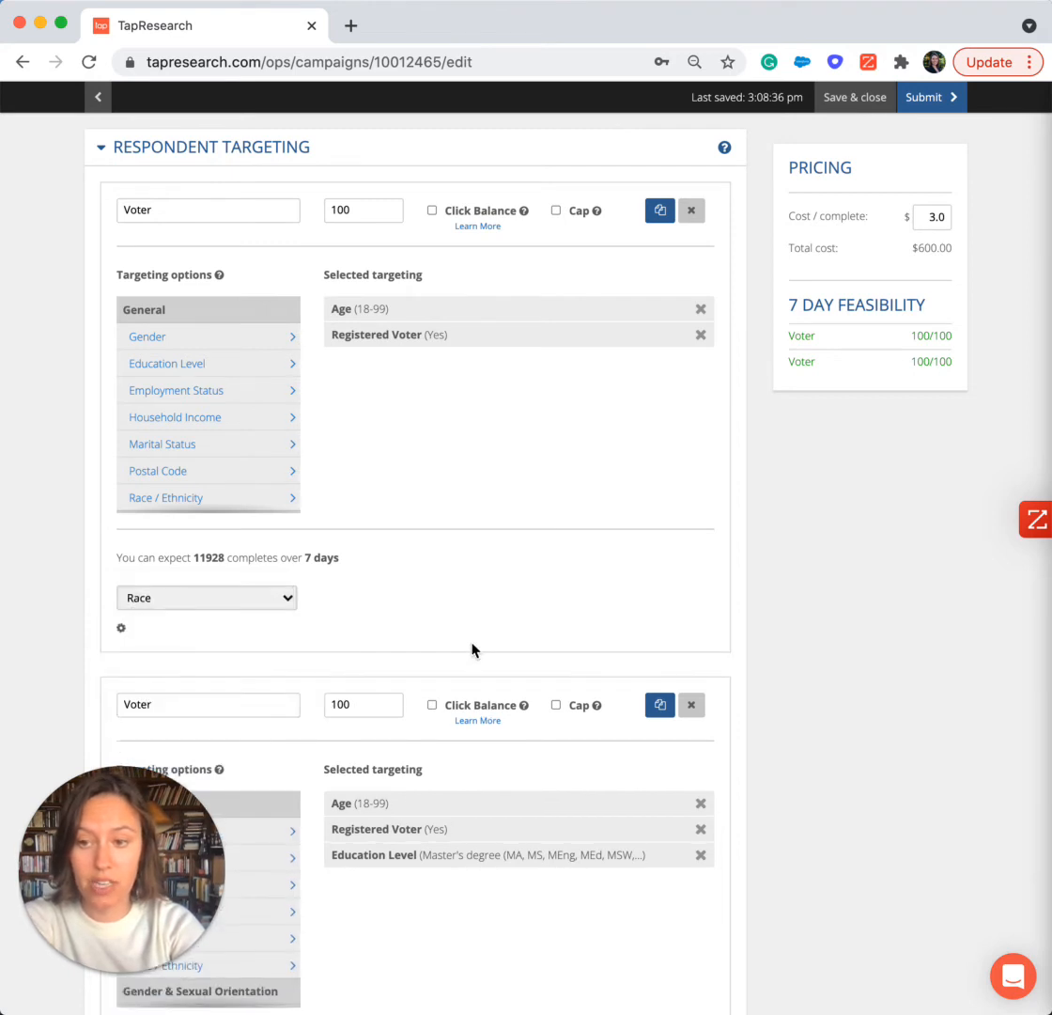
scroll(468, 648, "down", 1)
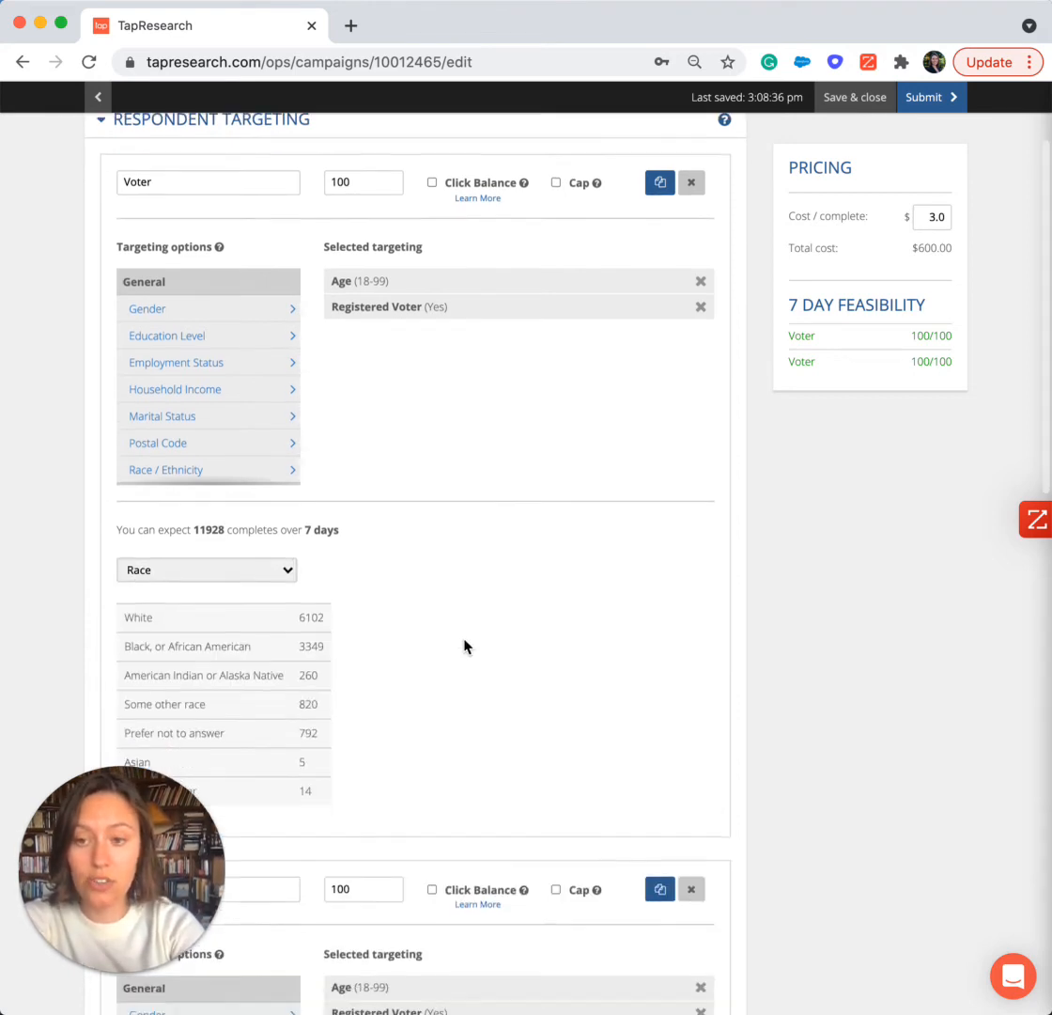
scroll(464, 646, "down", 2)
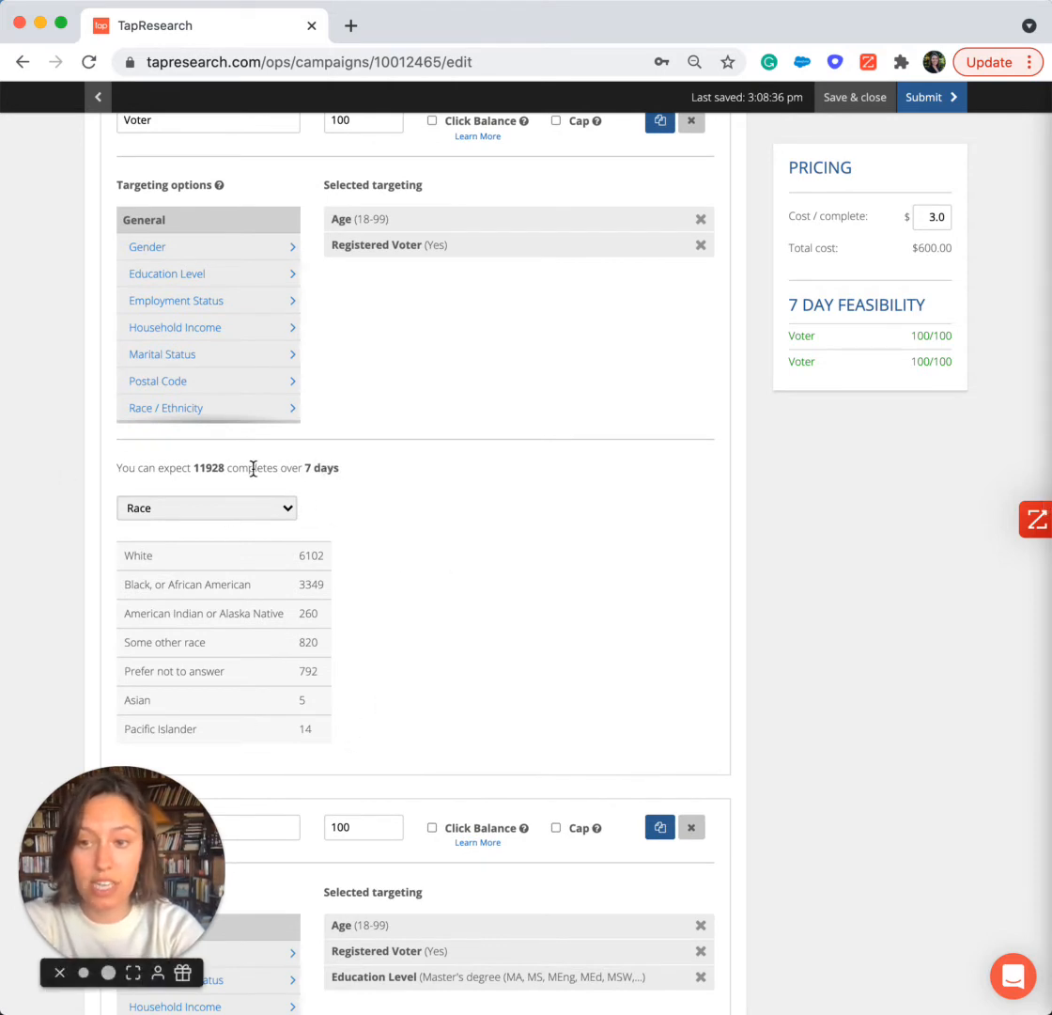
left_click_drag(194, 468, 229, 472)
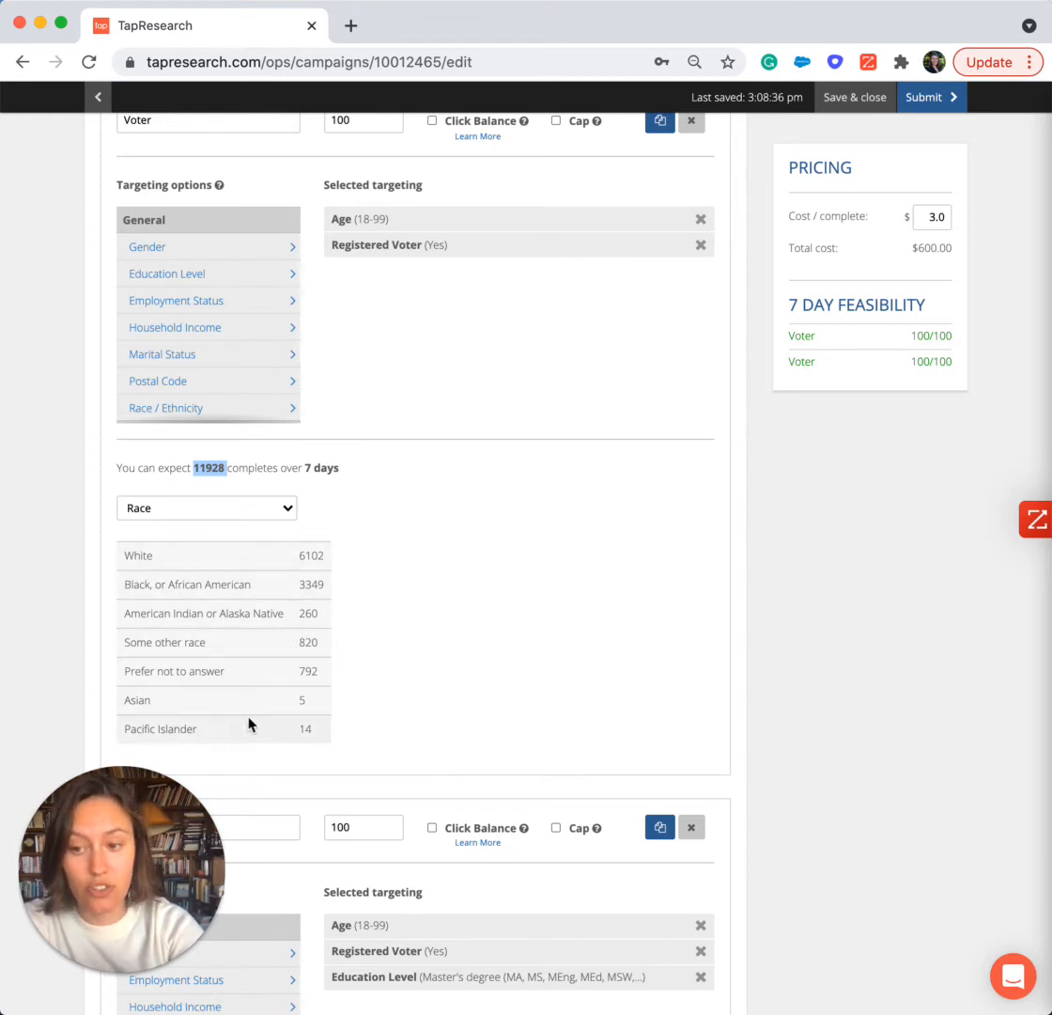
Switch the first Voter group's drill-down dimension to State and review the expected completes for each state.
left_click(247, 509)
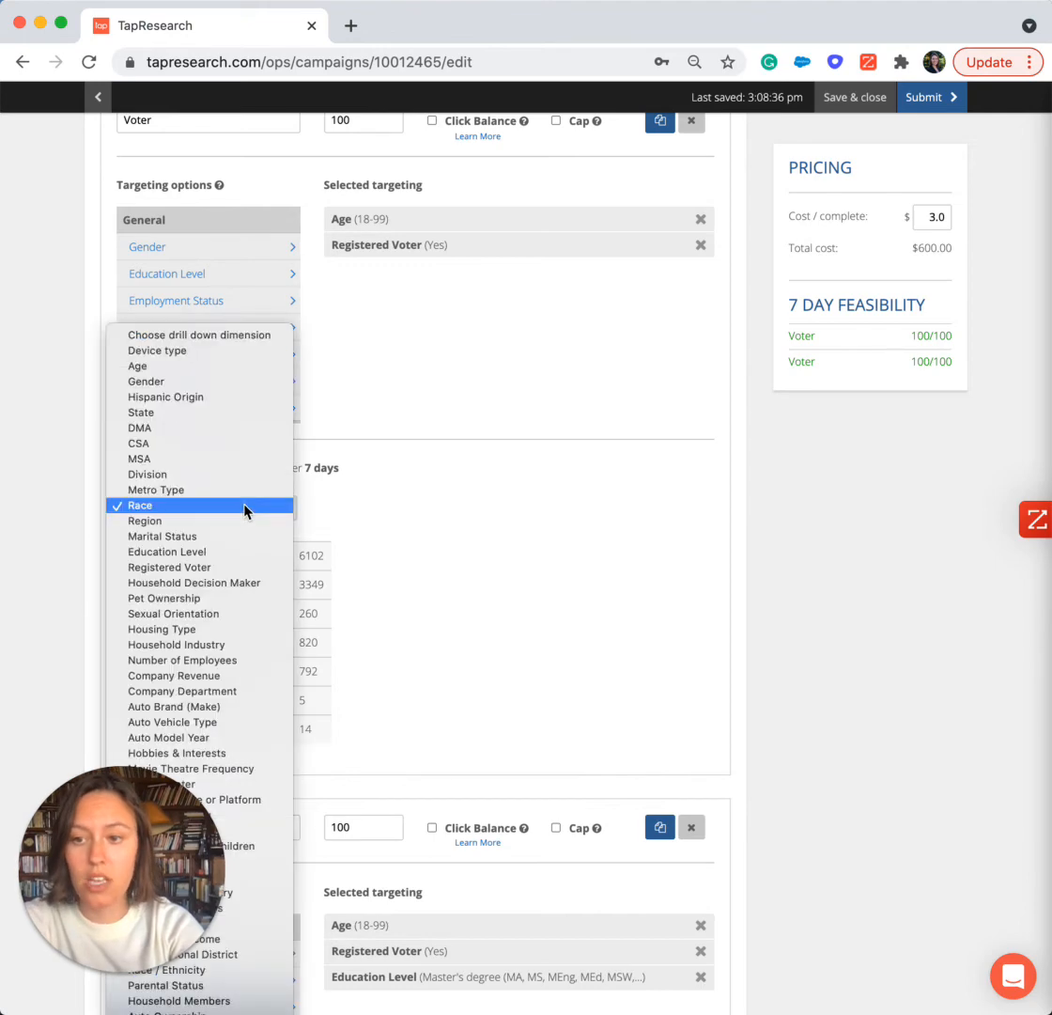
left_click(235, 413)
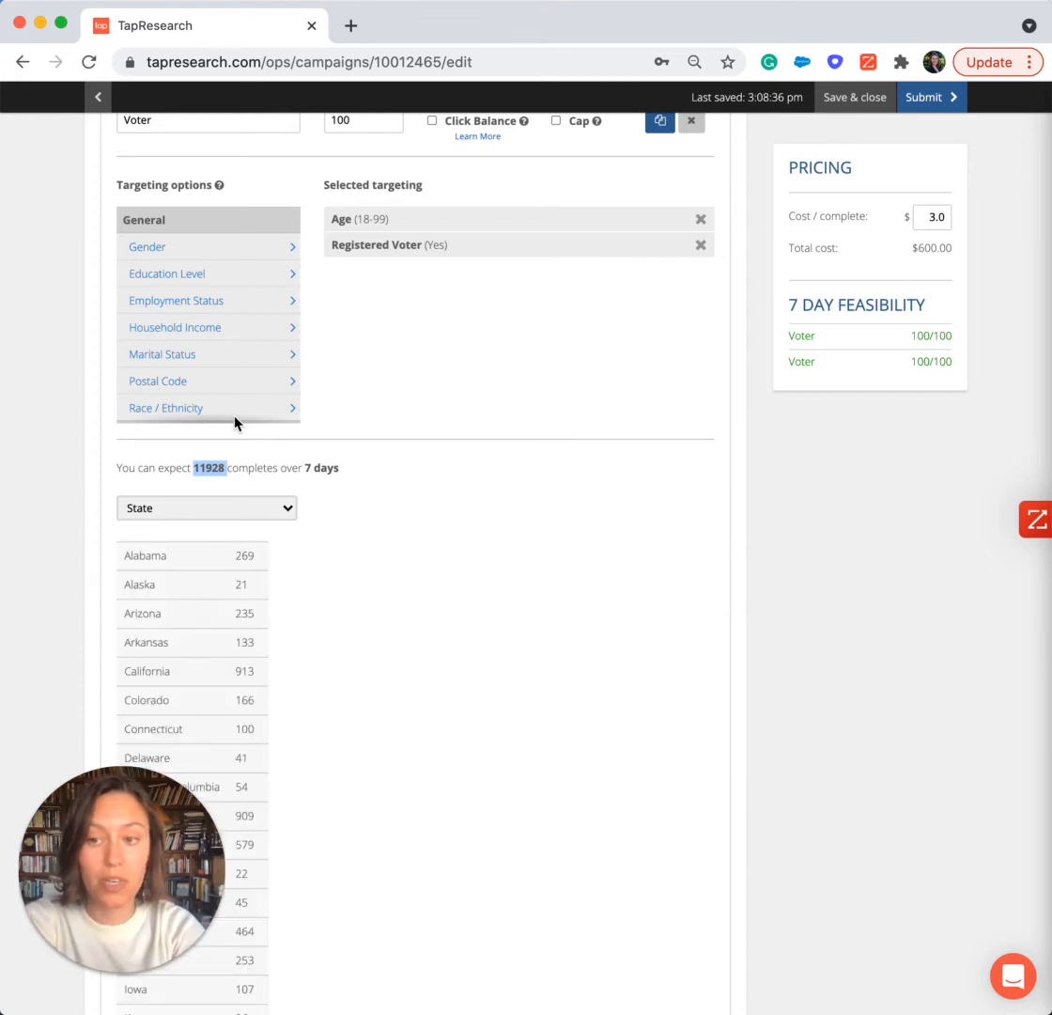
scroll(336, 612, "down", 4)
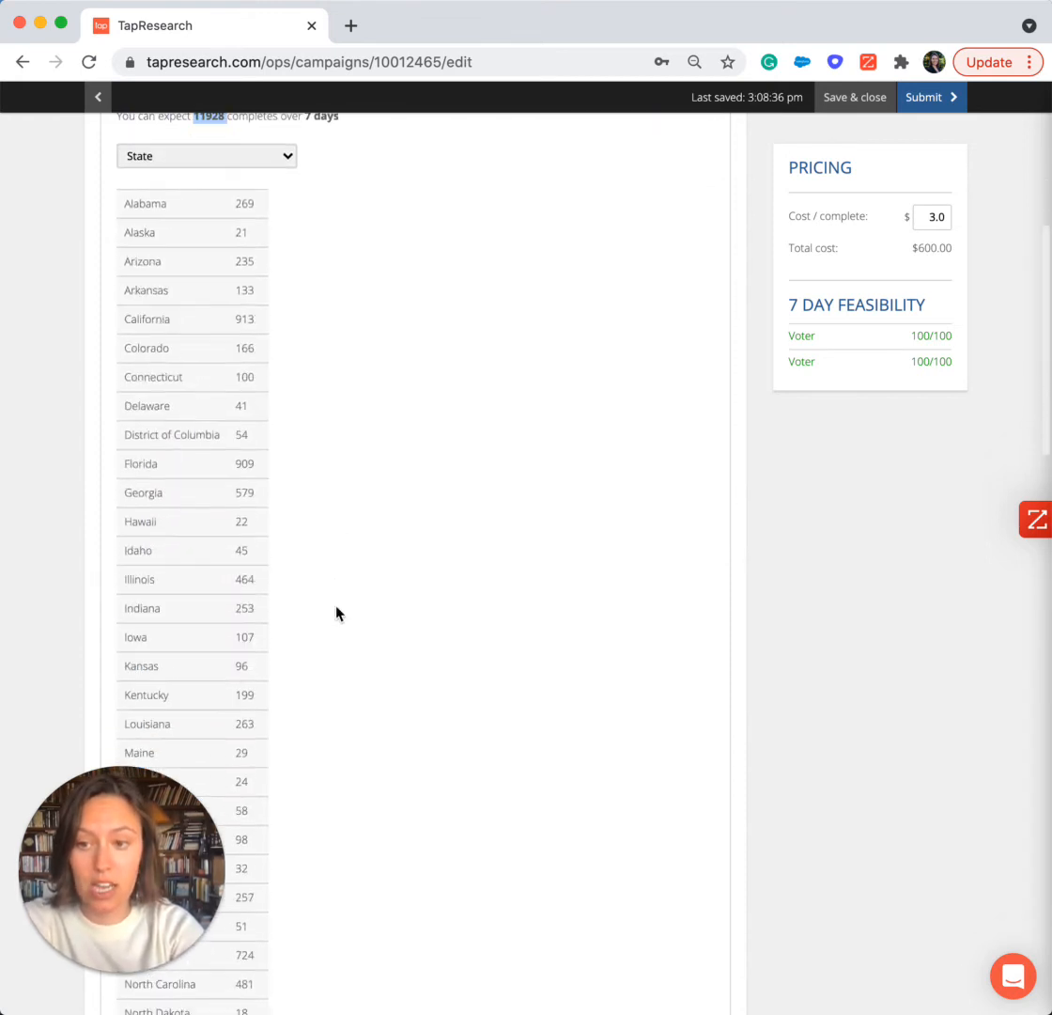
scroll(329, 559, "up", 5)
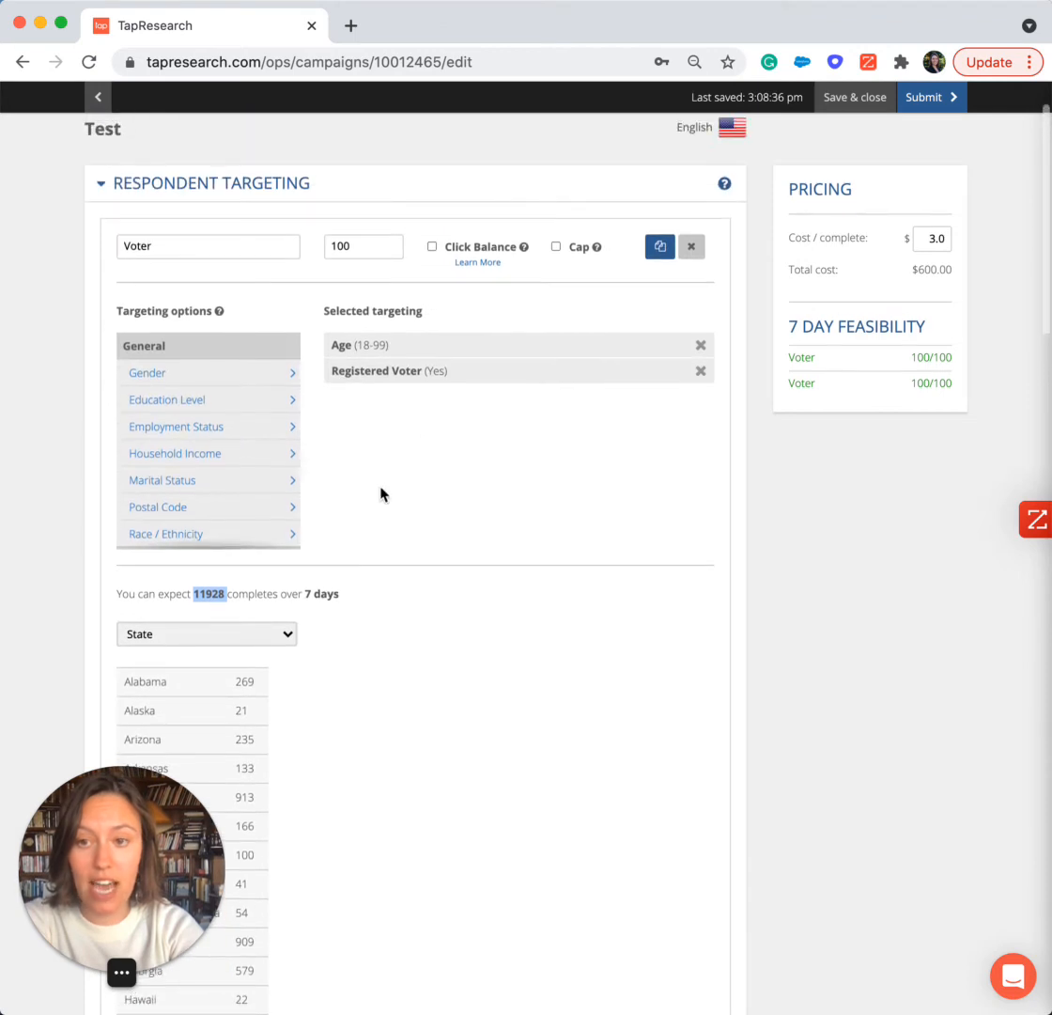
scroll(278, 702, "down", 4)
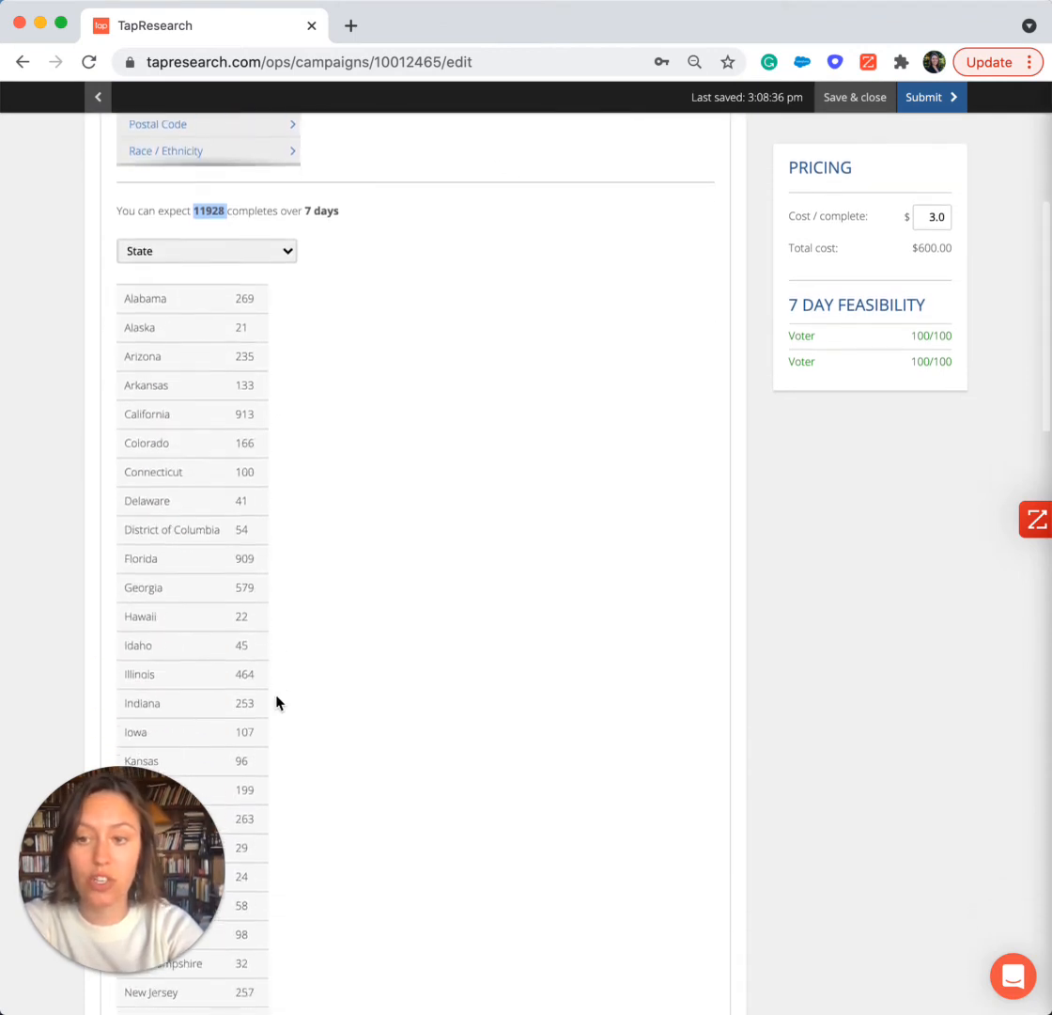
scroll(277, 702, "down", 2)
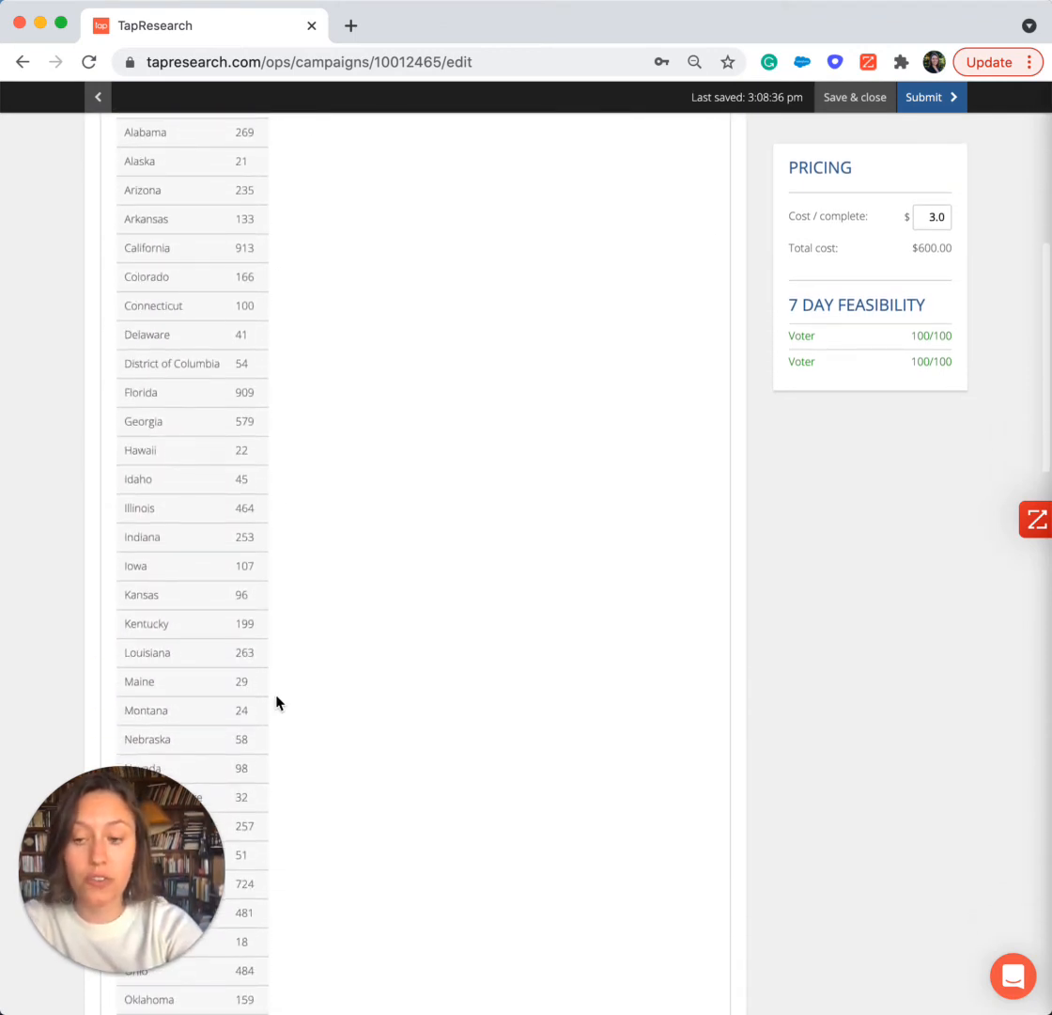
scroll(277, 702, "down", 1)
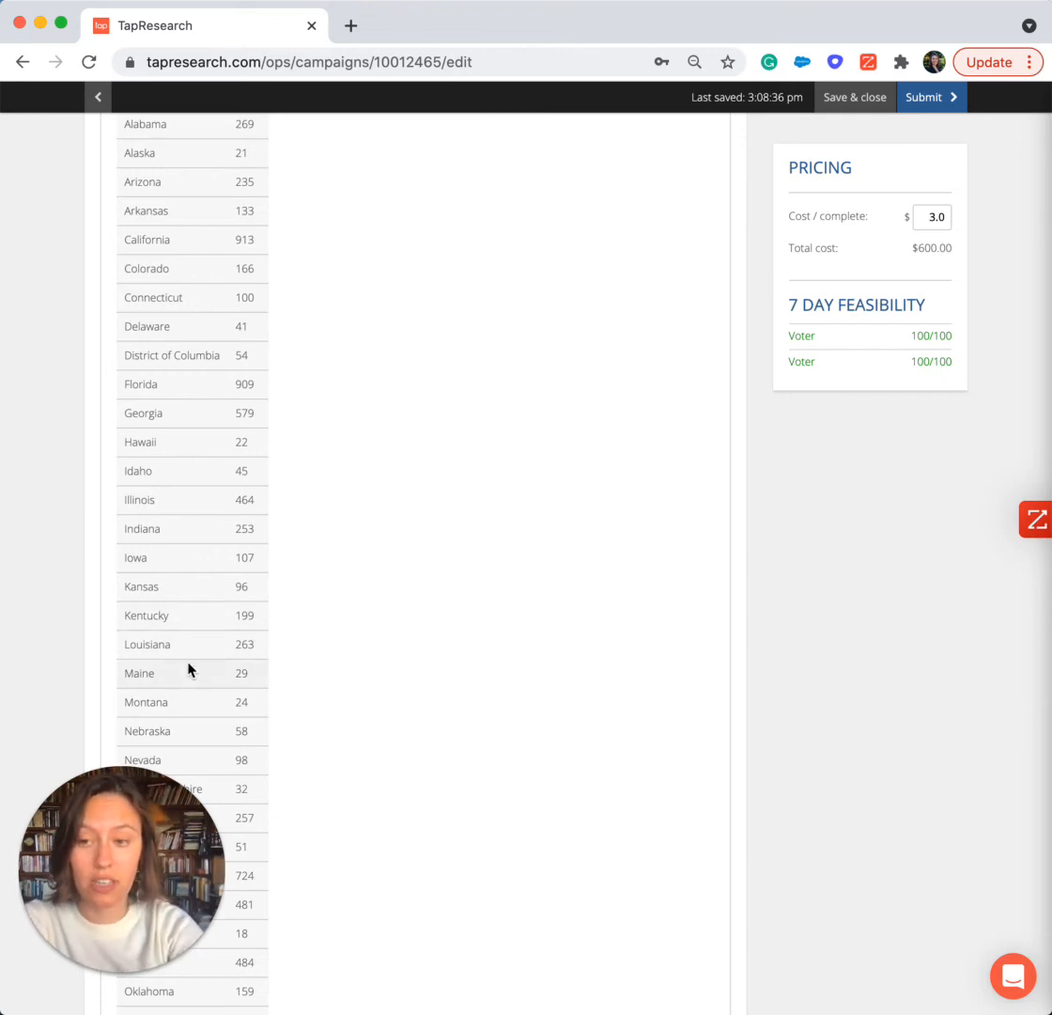
scroll(308, 697, "up", 10)
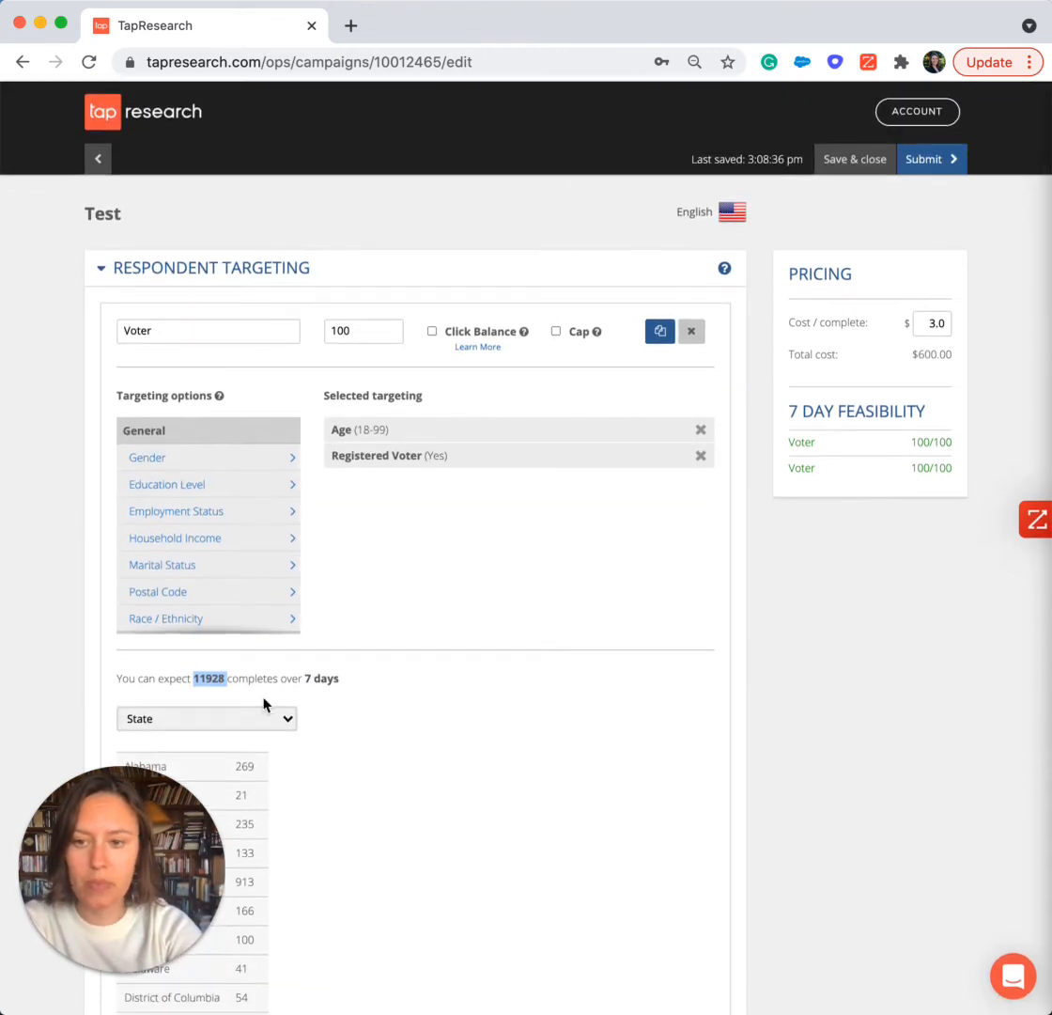
left_click(223, 724)
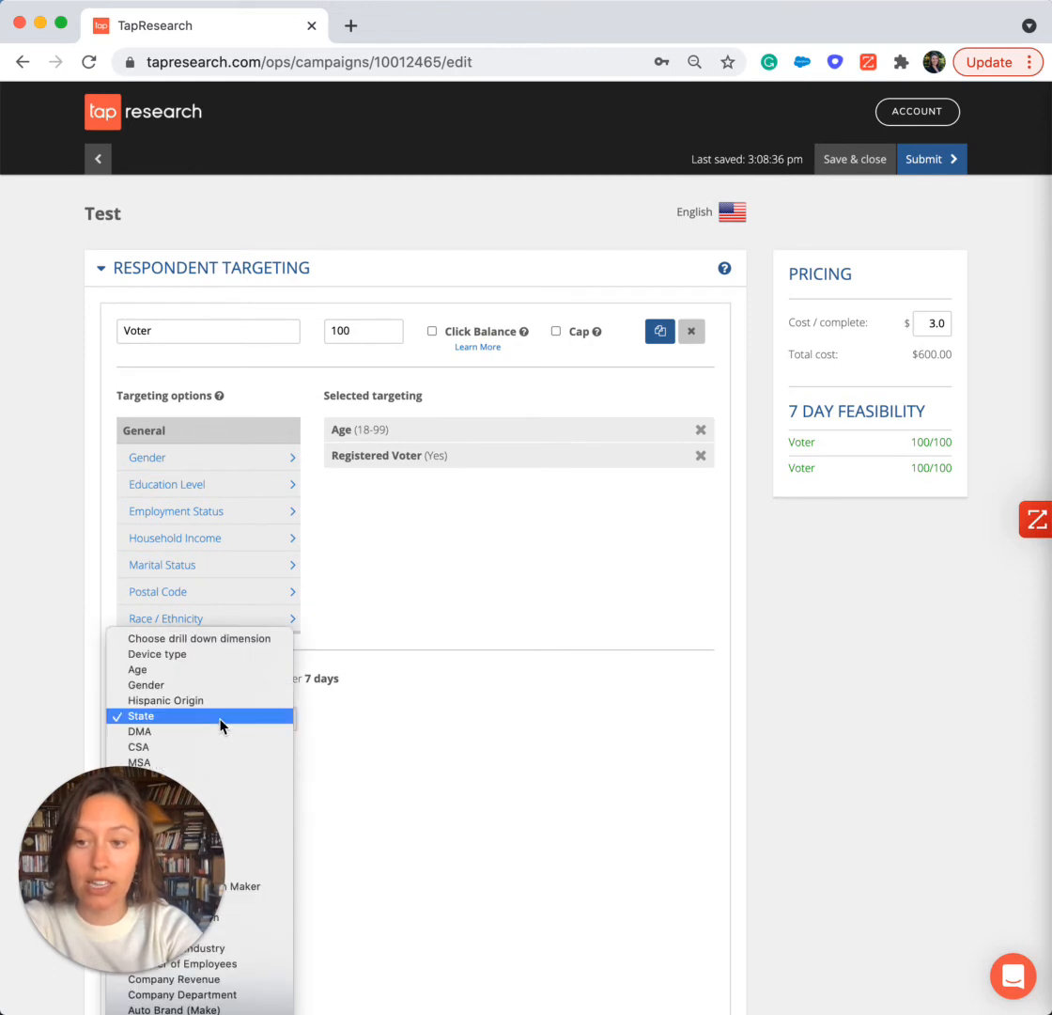
left_click(222, 724)
Turn on census balance for the first Voter group's Age criterion and exclude the 65-99 range.
left_click(453, 435)
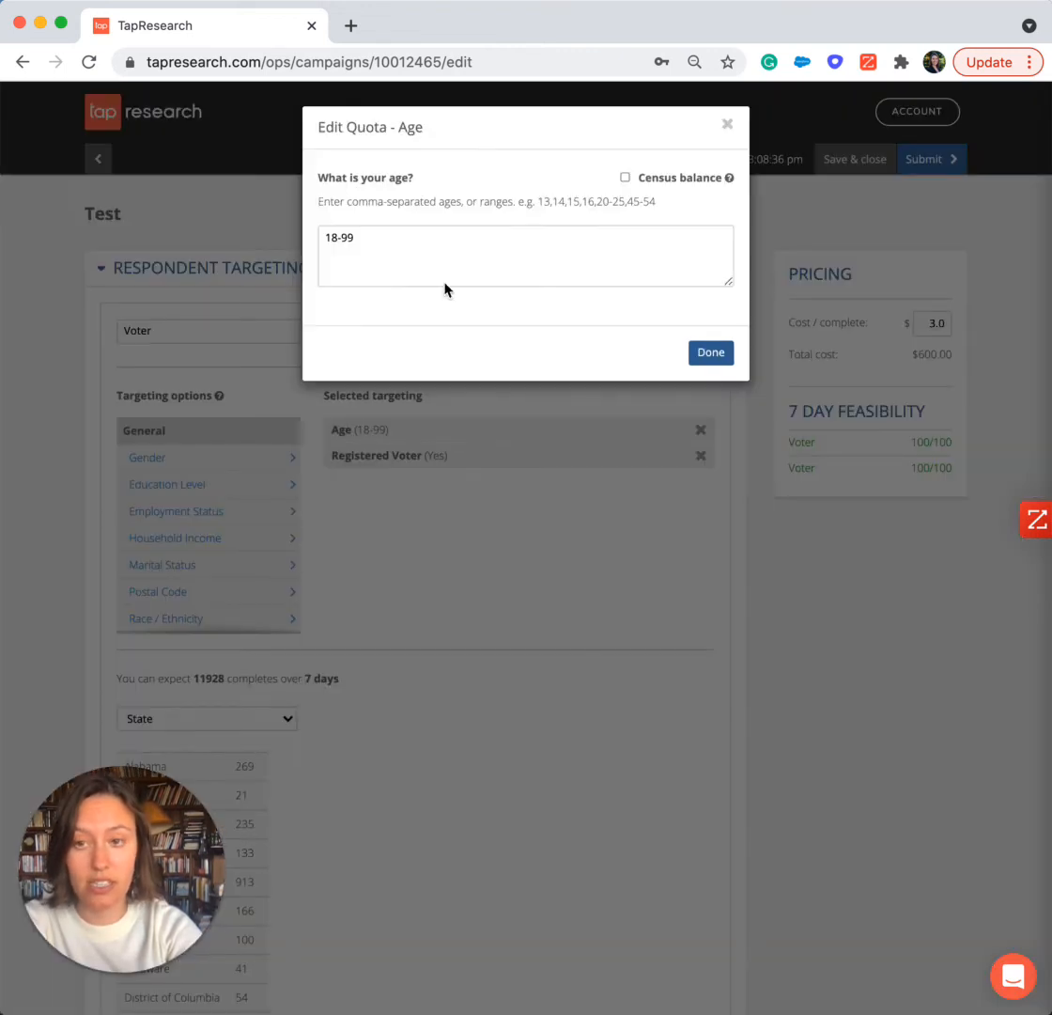
left_click(625, 178)
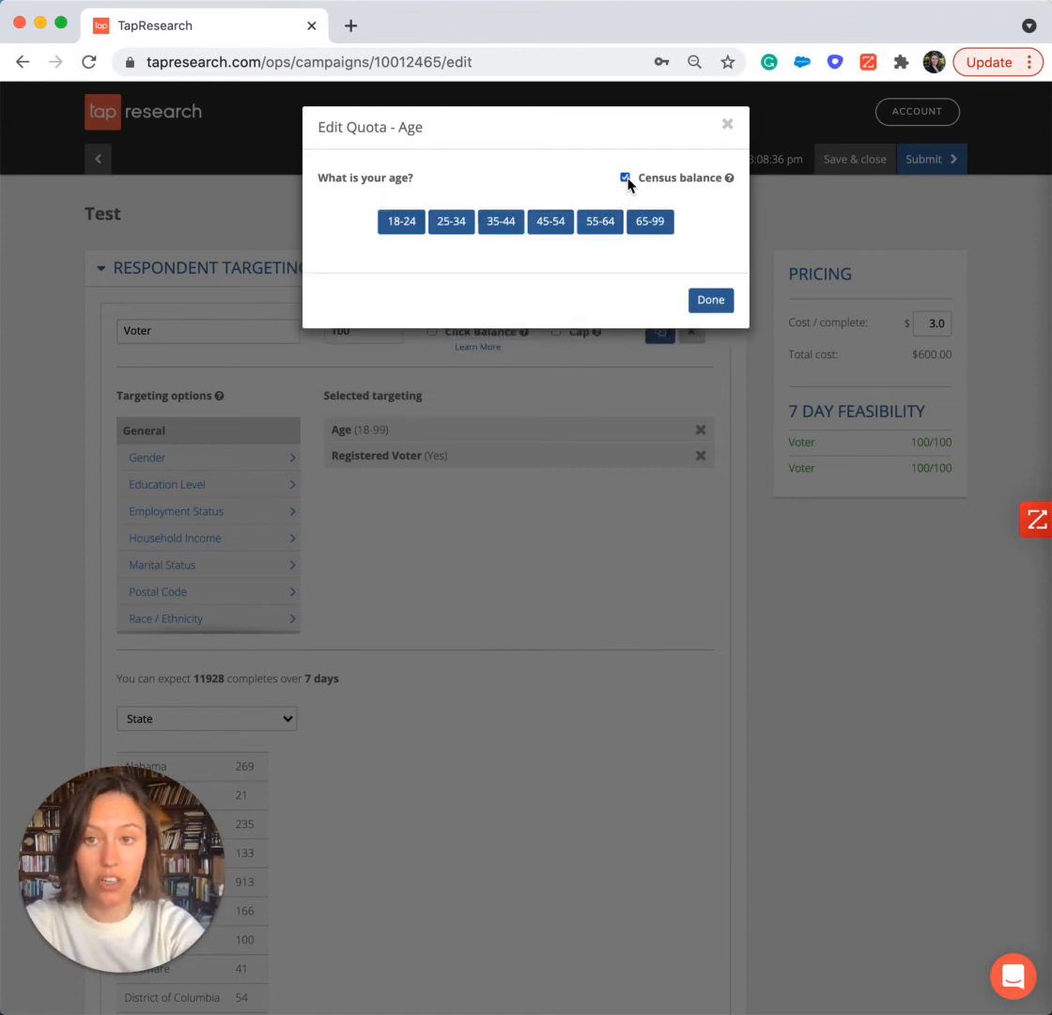
left_click(667, 227)
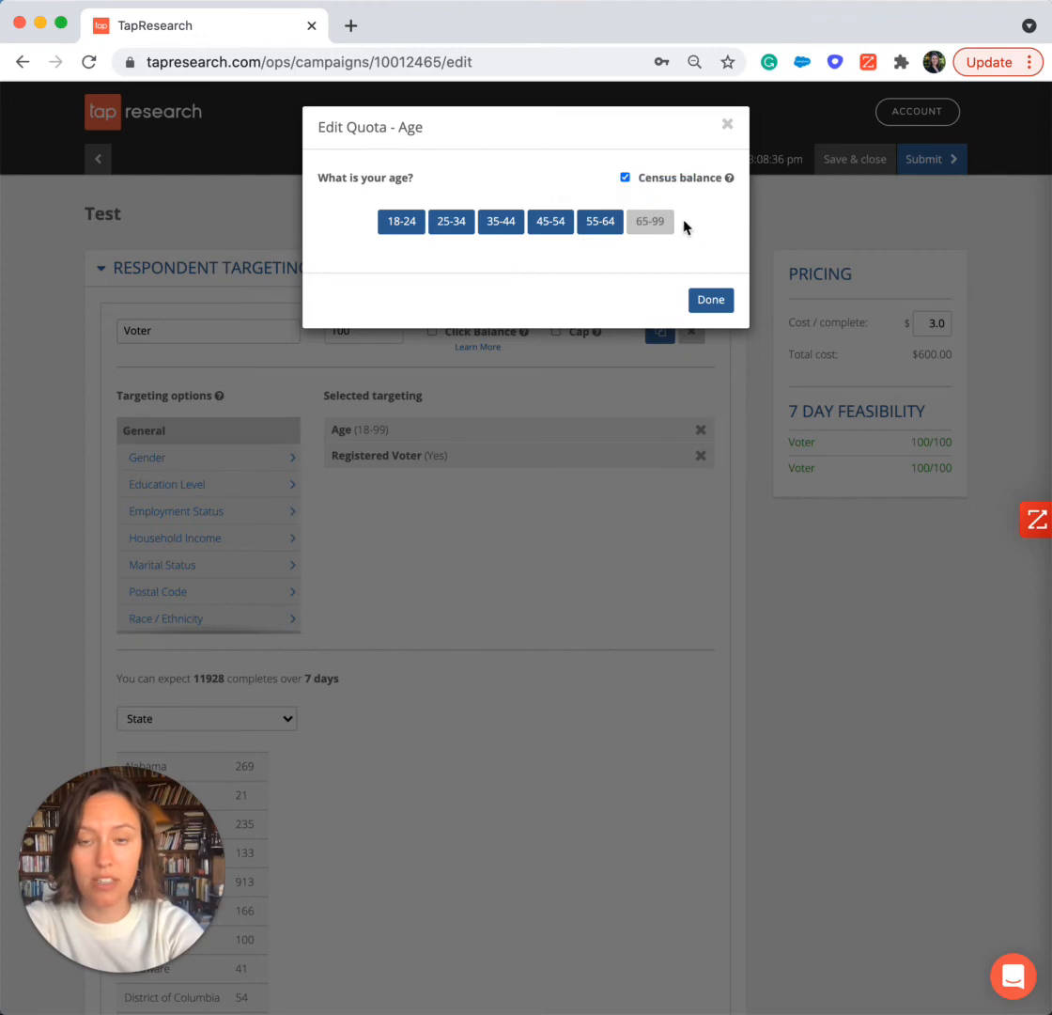
left_click(637, 225)
left_click(653, 226)
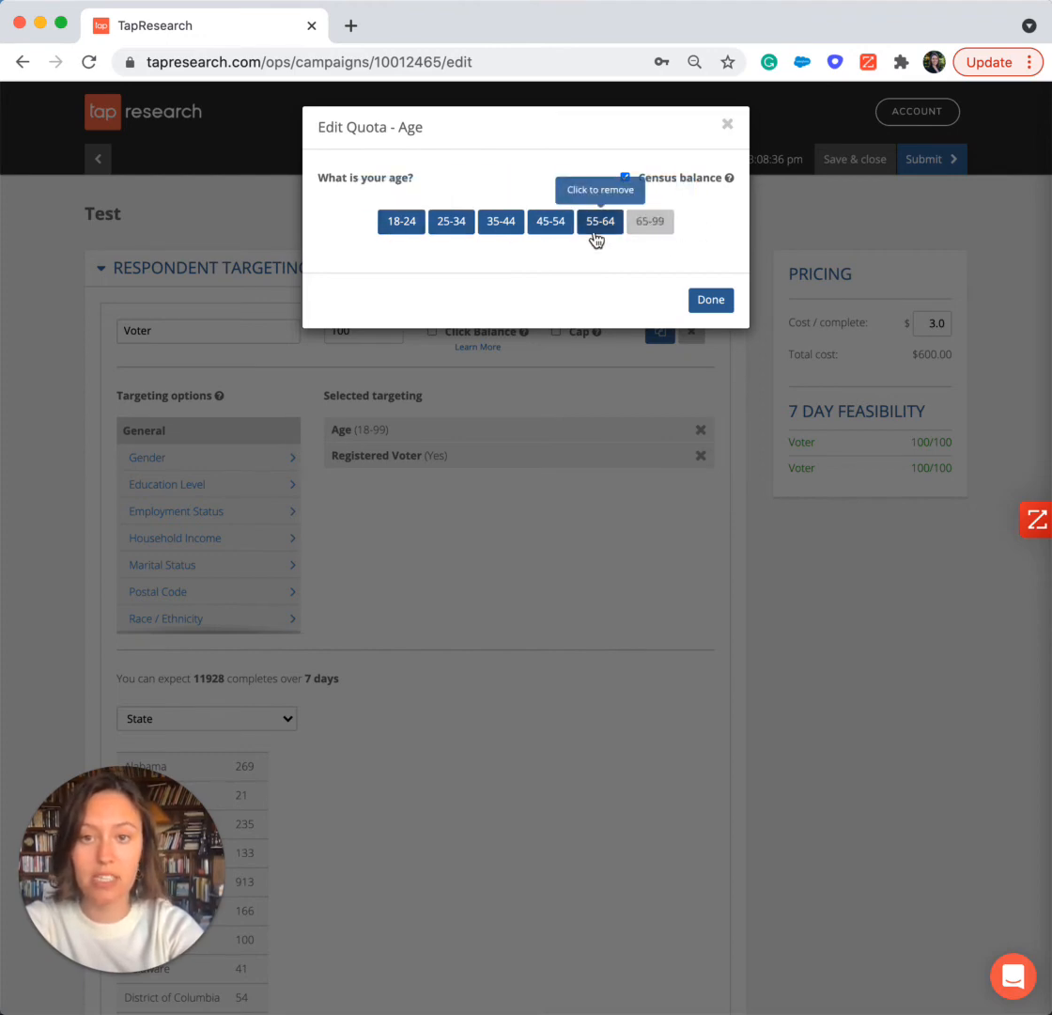
left_click(711, 310)
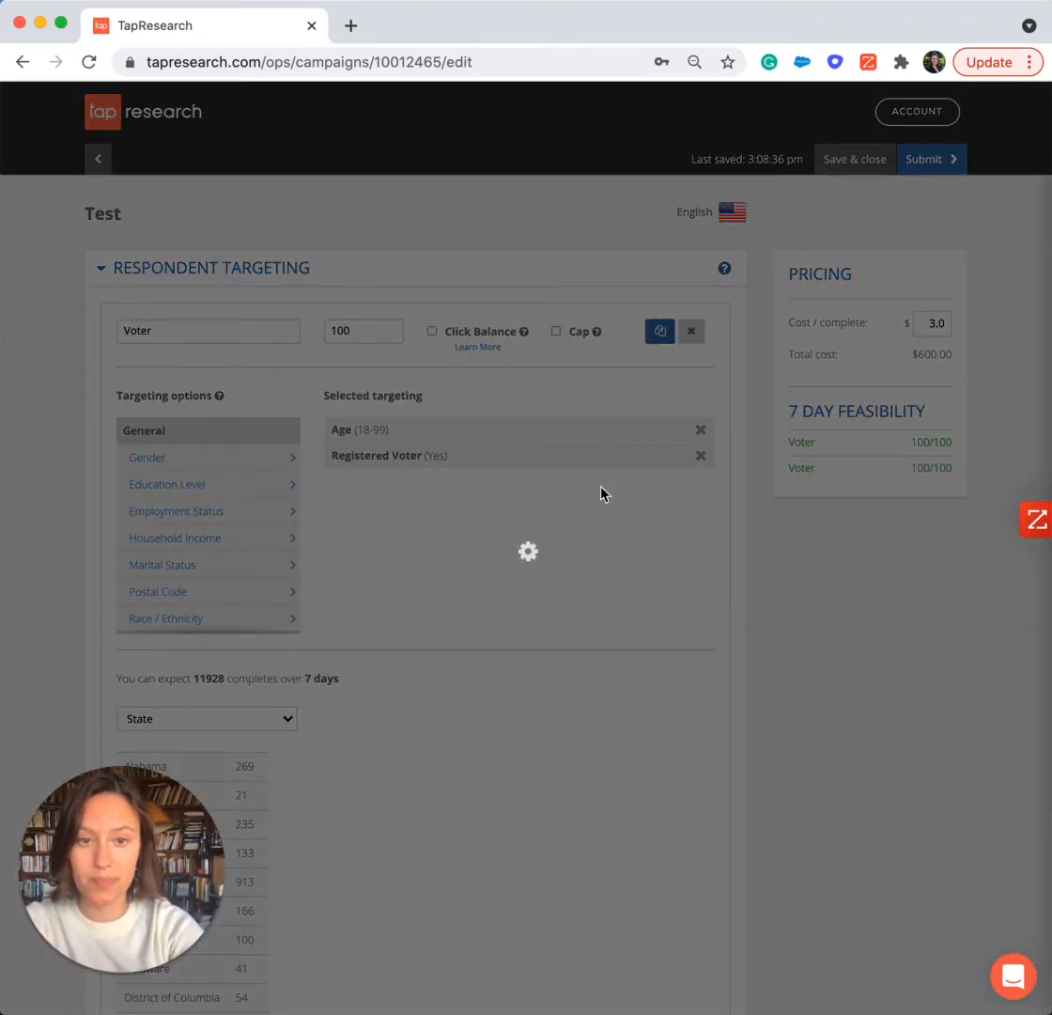
Check the expected completes by Race for the first Voter group with its census-balanced Age criterion.
scroll(389, 542, "down", 1)
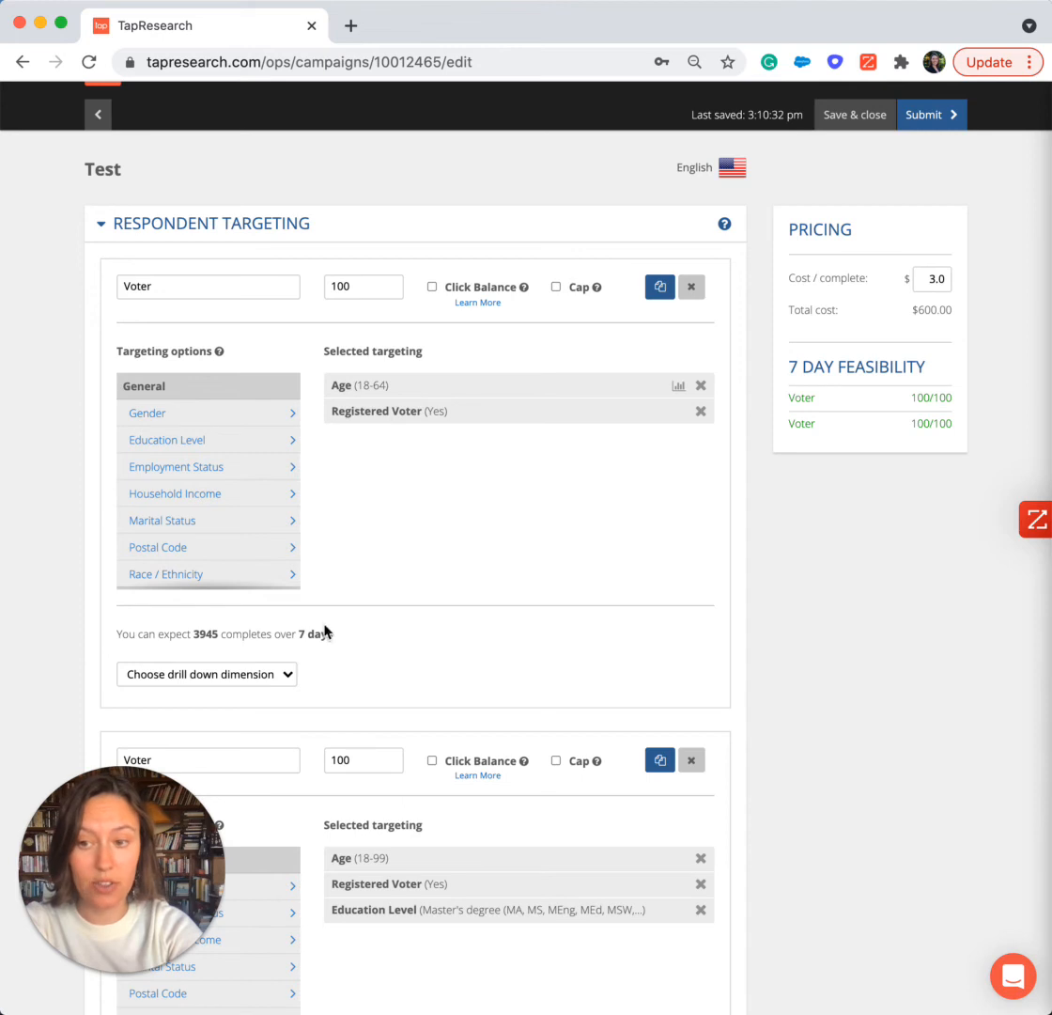
left_click(240, 673)
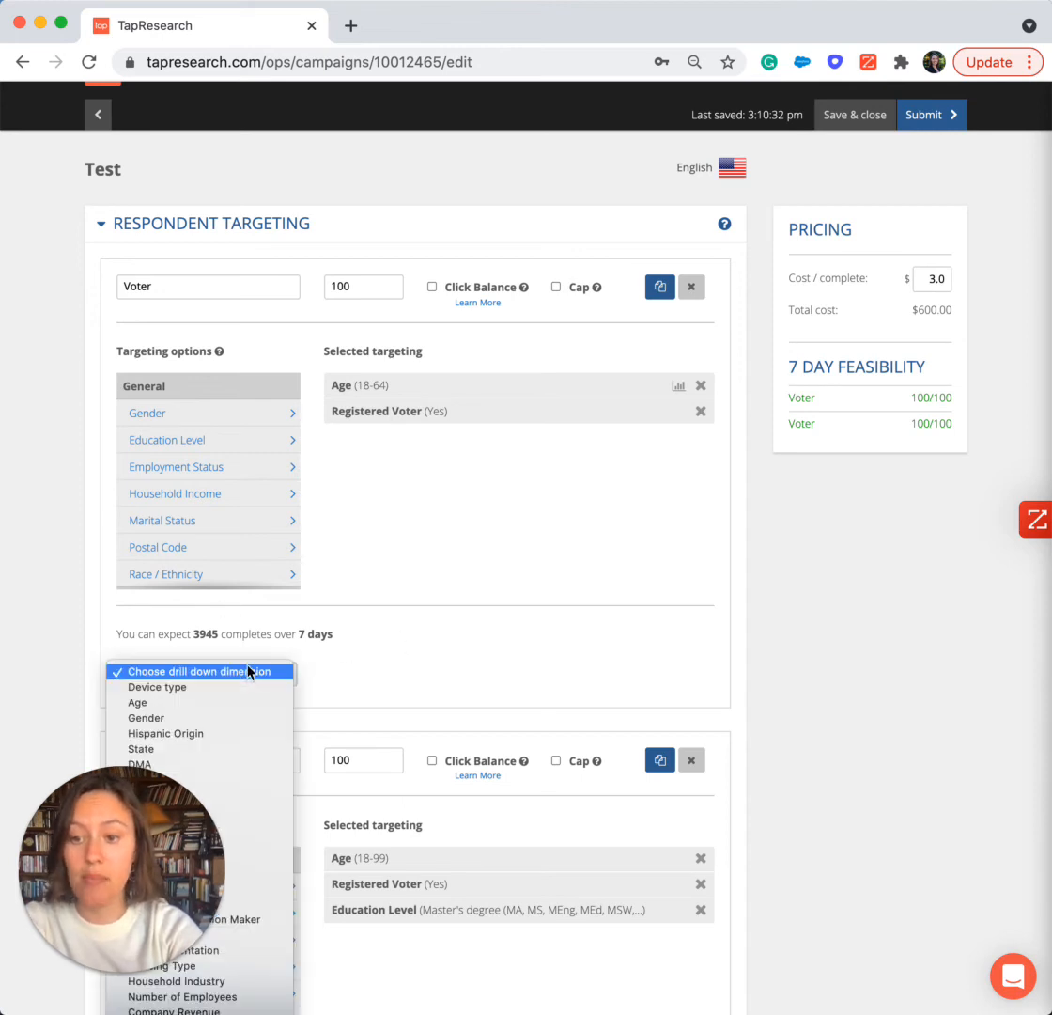
scroll(201, 714, "down", 2)
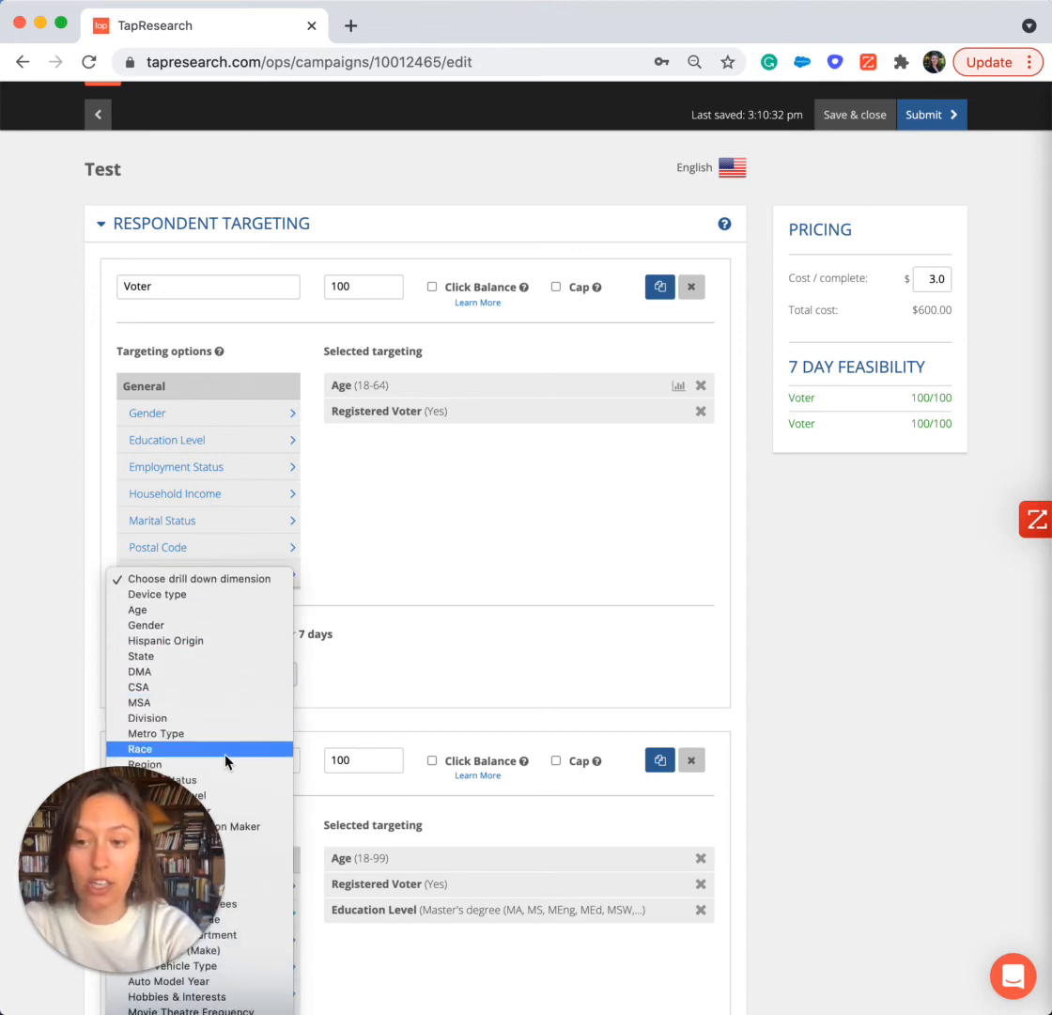
left_click(207, 749)
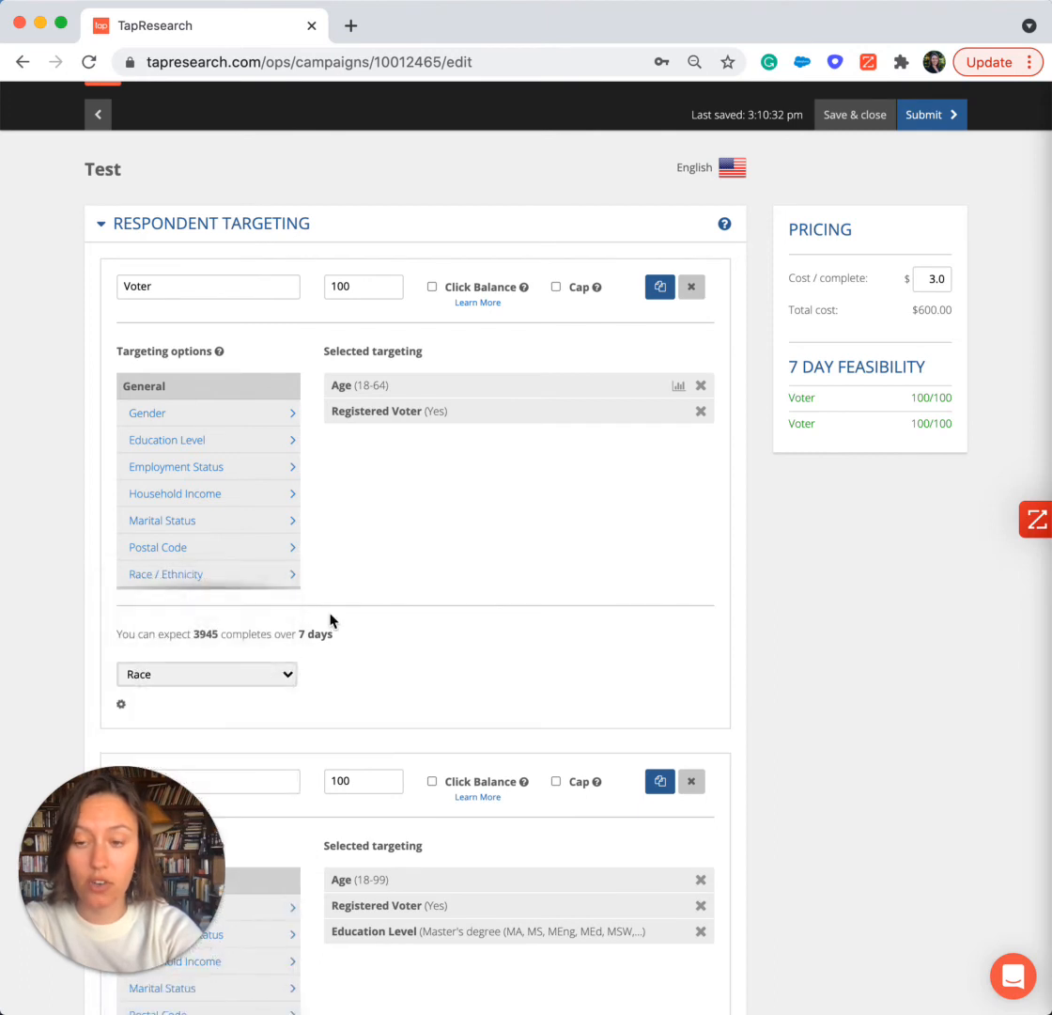
scroll(329, 617, "down", 1)
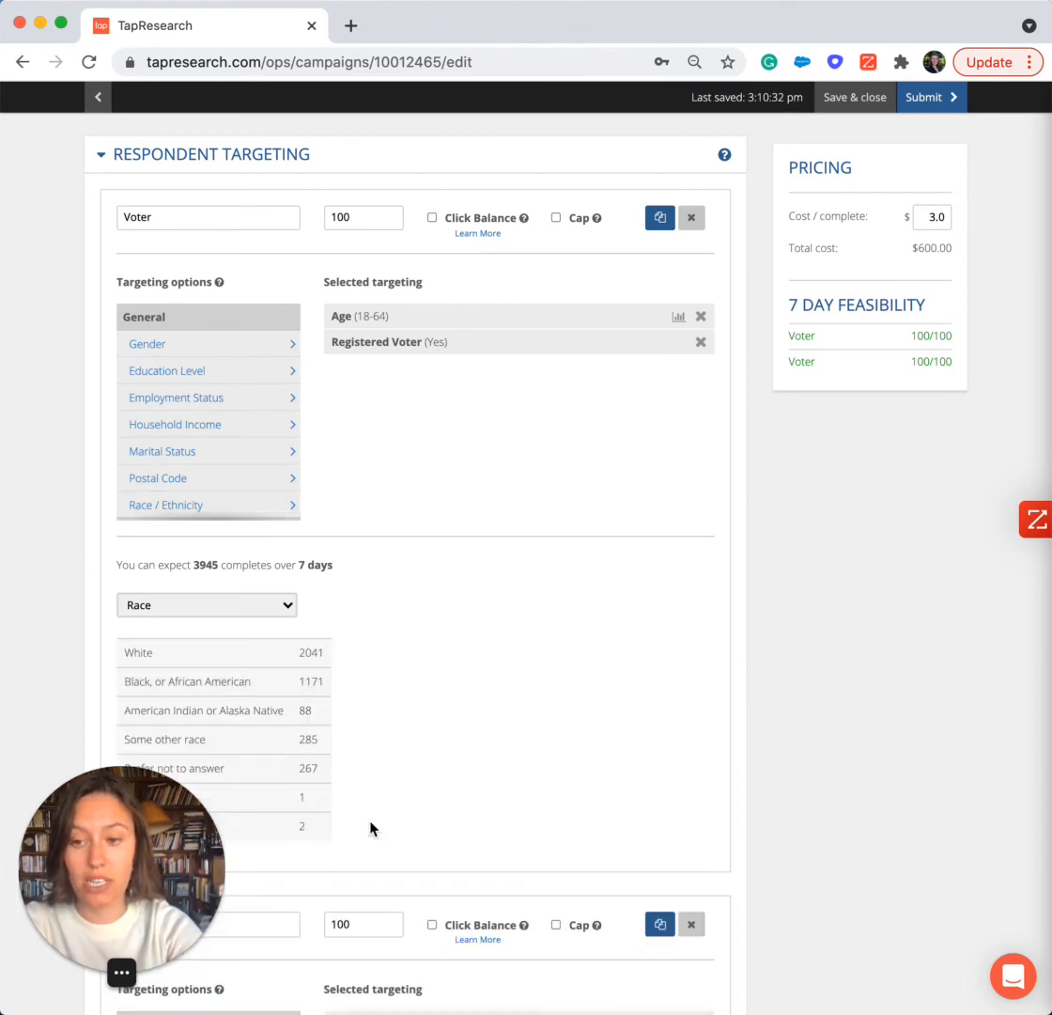
scroll(359, 775, "down", 2)
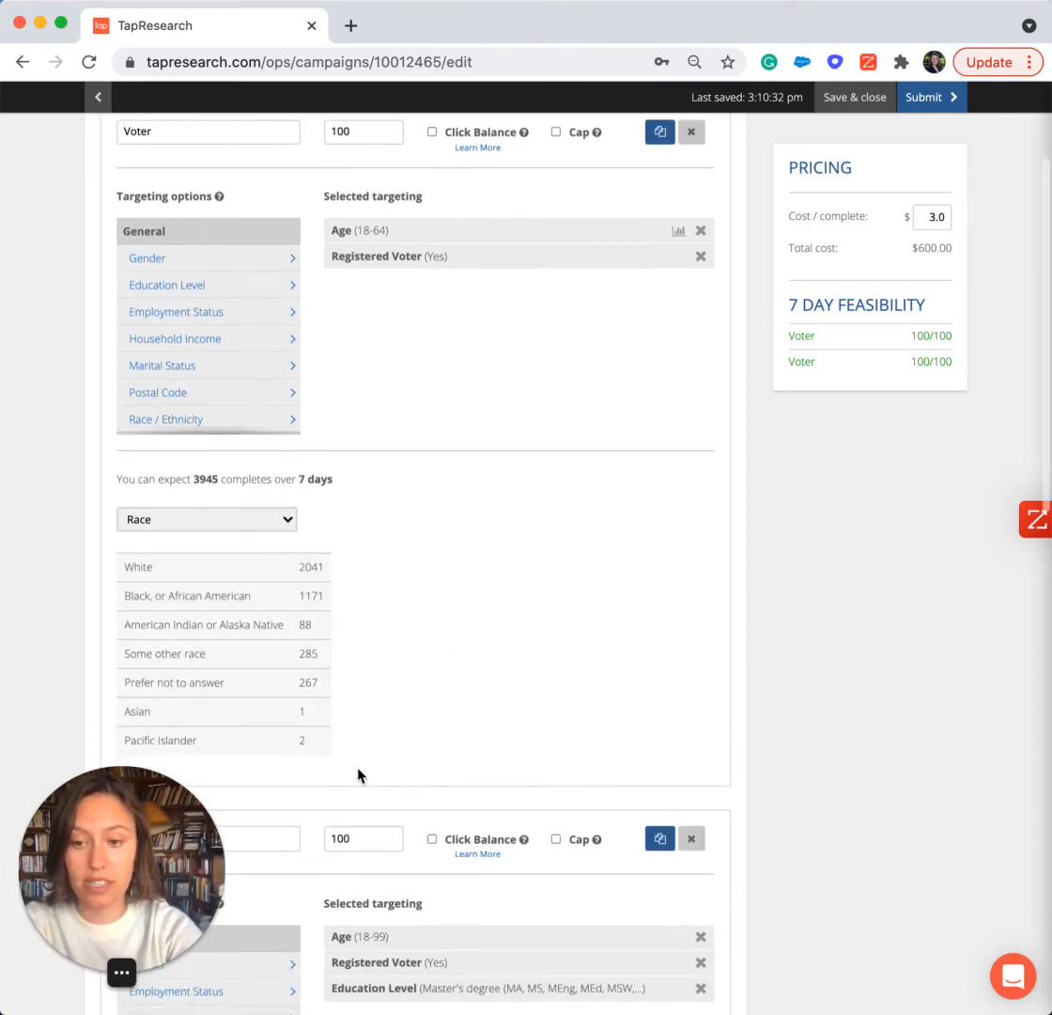
scroll(357, 774, "up", 4)
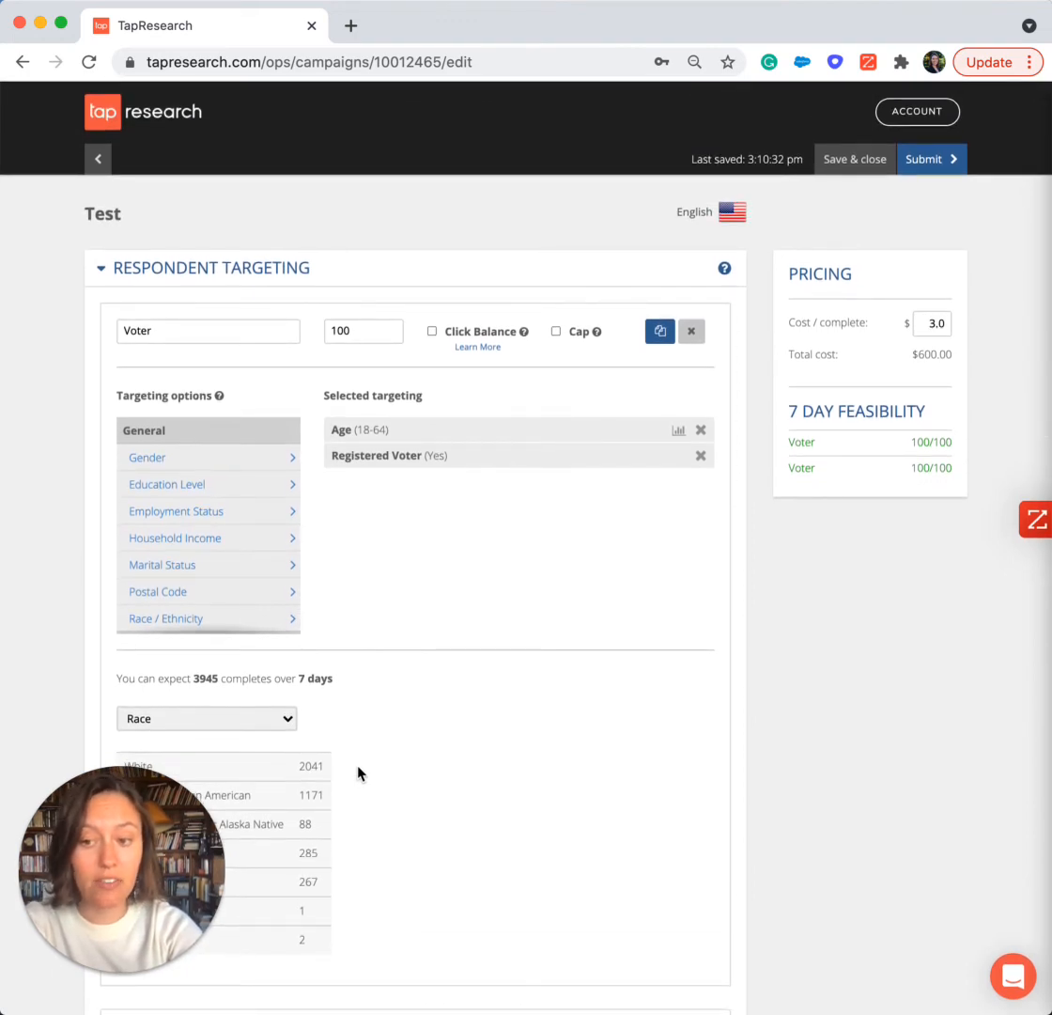
Reopen Survey Details and set the incidence to 15.
scroll(373, 752, "down", 10)
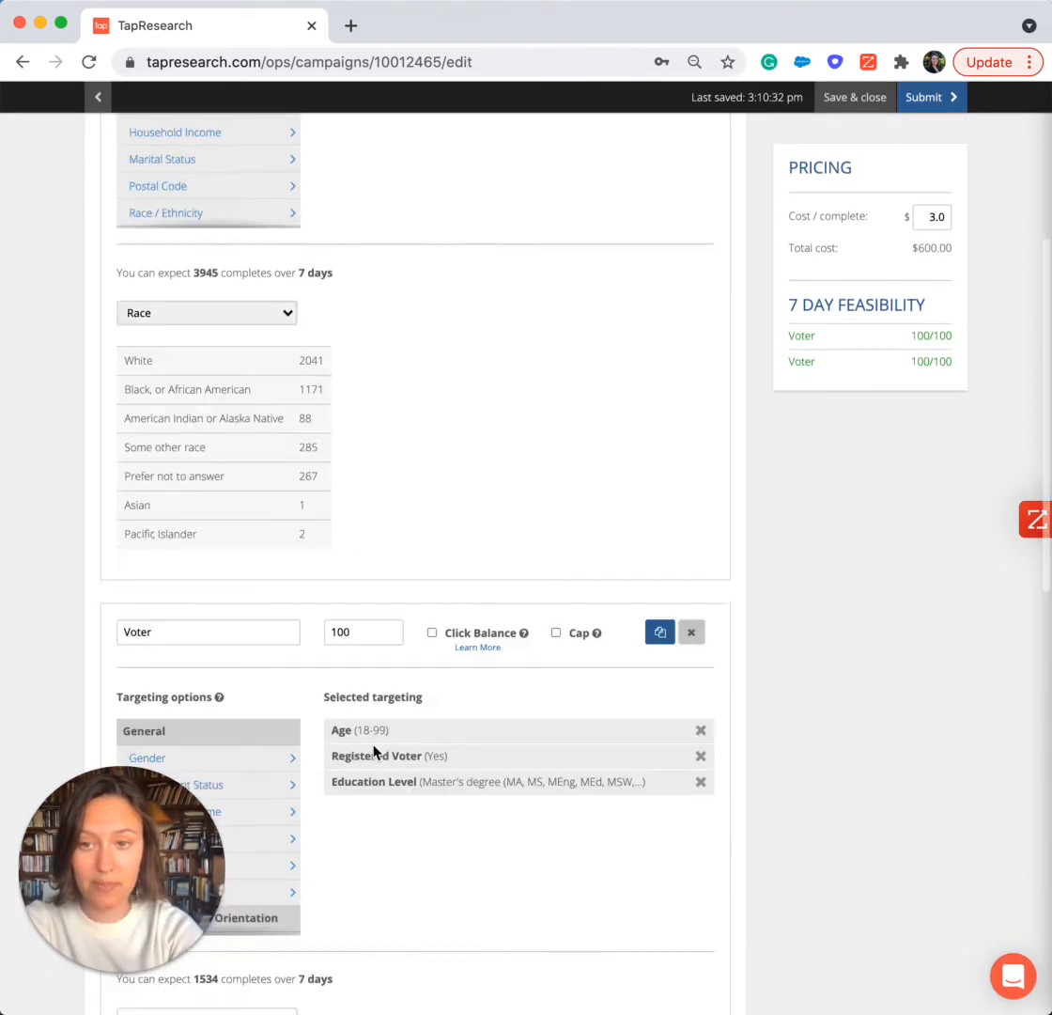
scroll(371, 752, "down", 4)
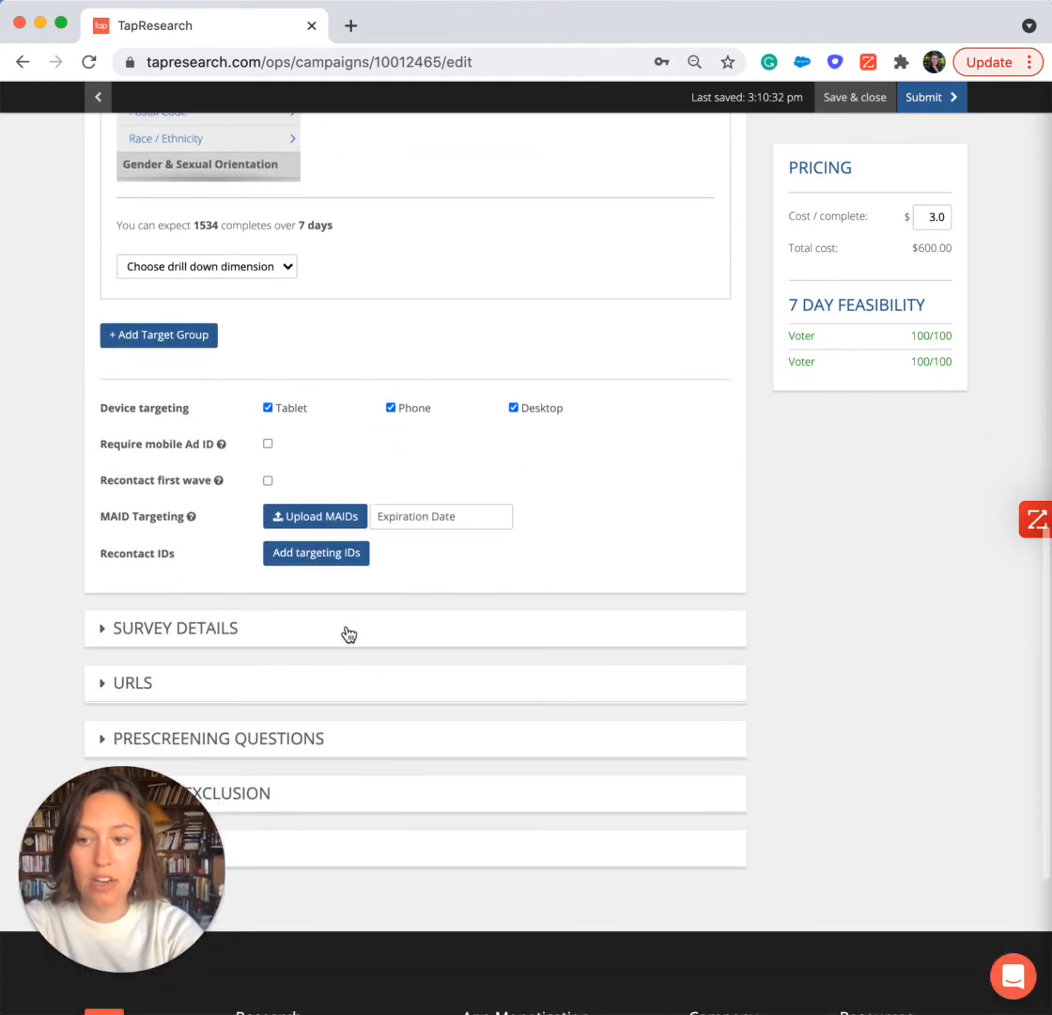
left_click(347, 628)
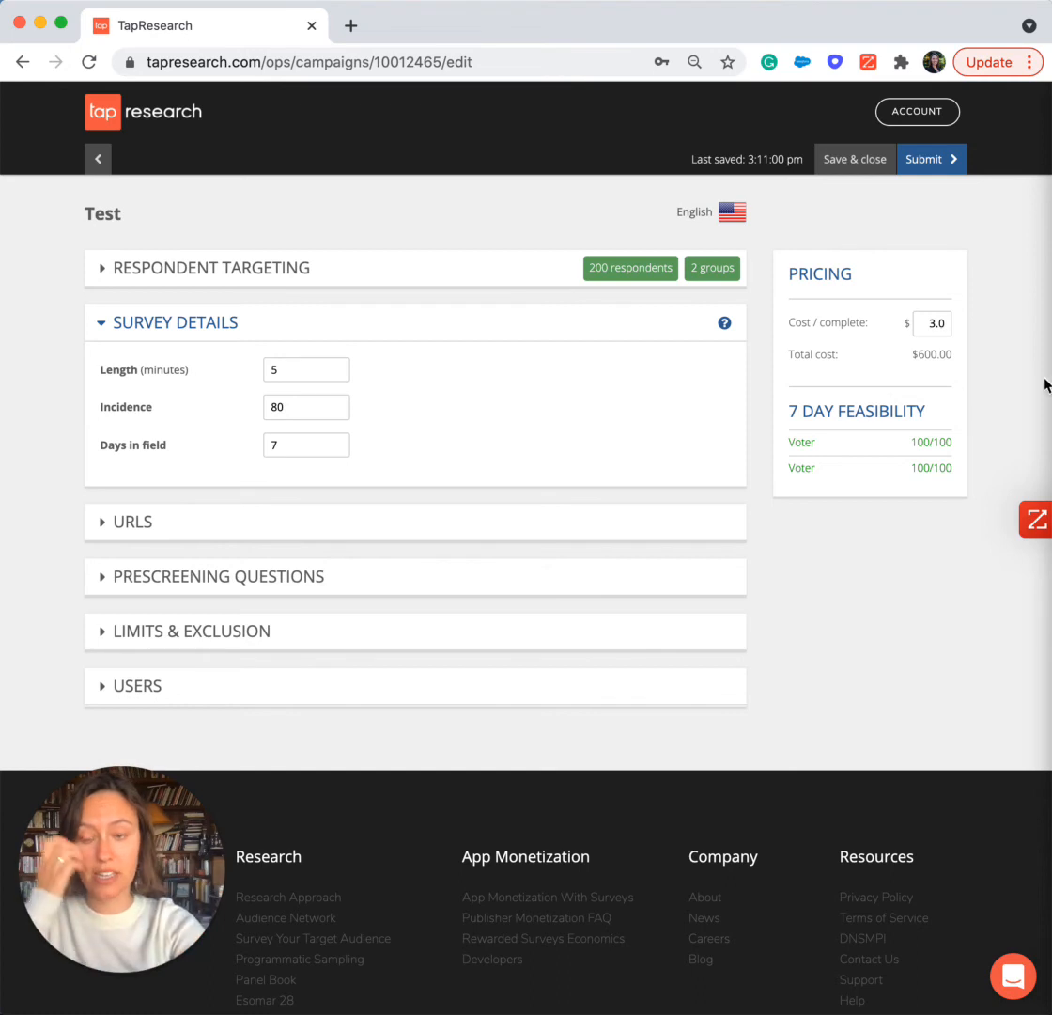
left_click(284, 409)
key("BackSpace")
key("BackSpace")
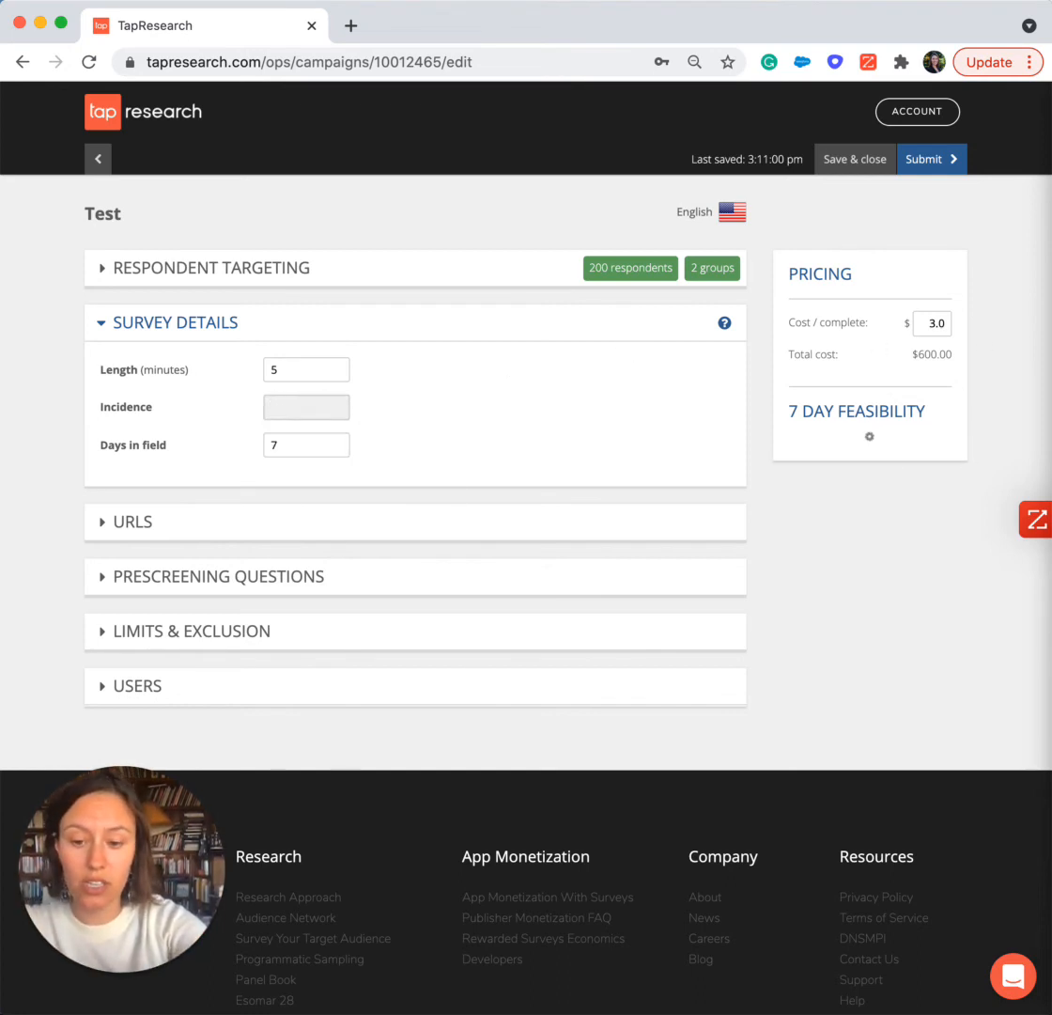
type("15")
left_click(518, 406)
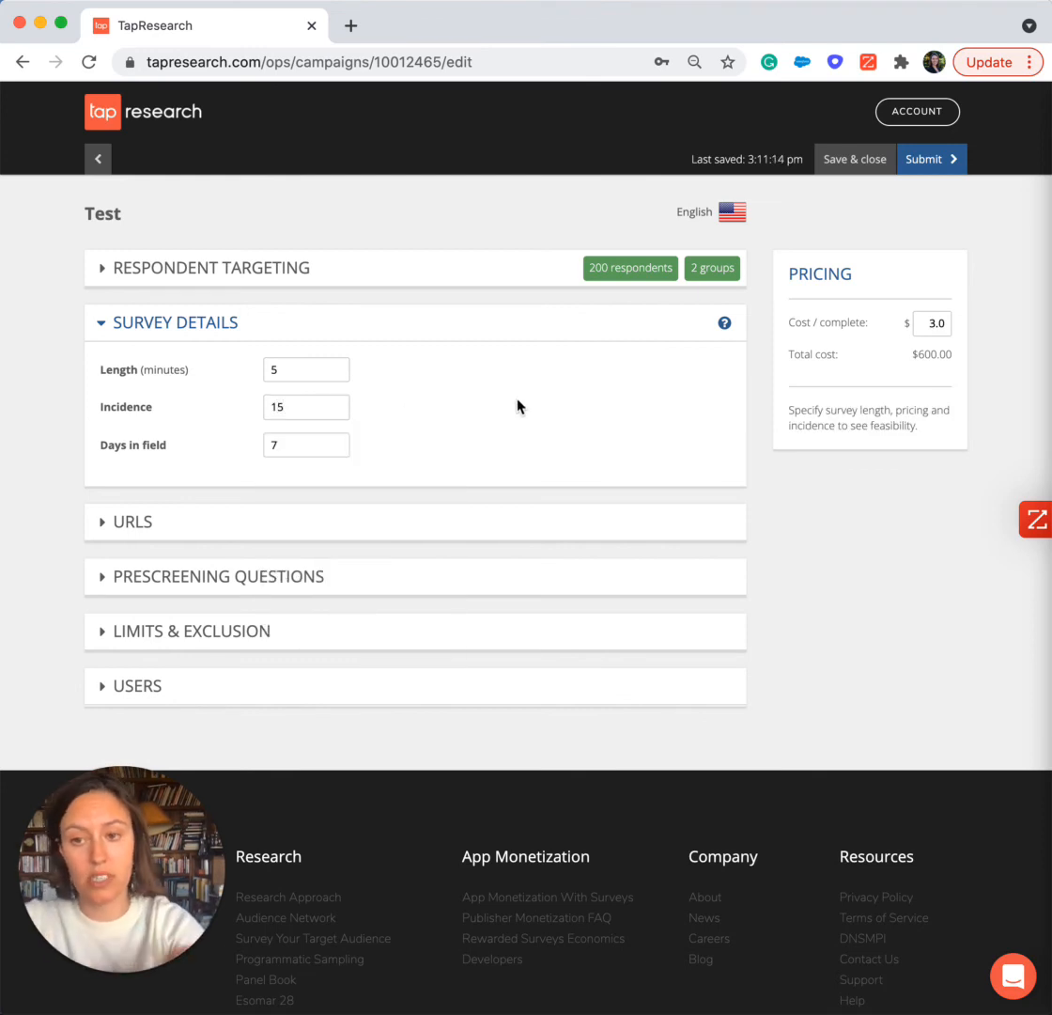
Set the days in field to 1 and the cost per complete to $10 to check the 1-day feasibility.
left_click(331, 444)
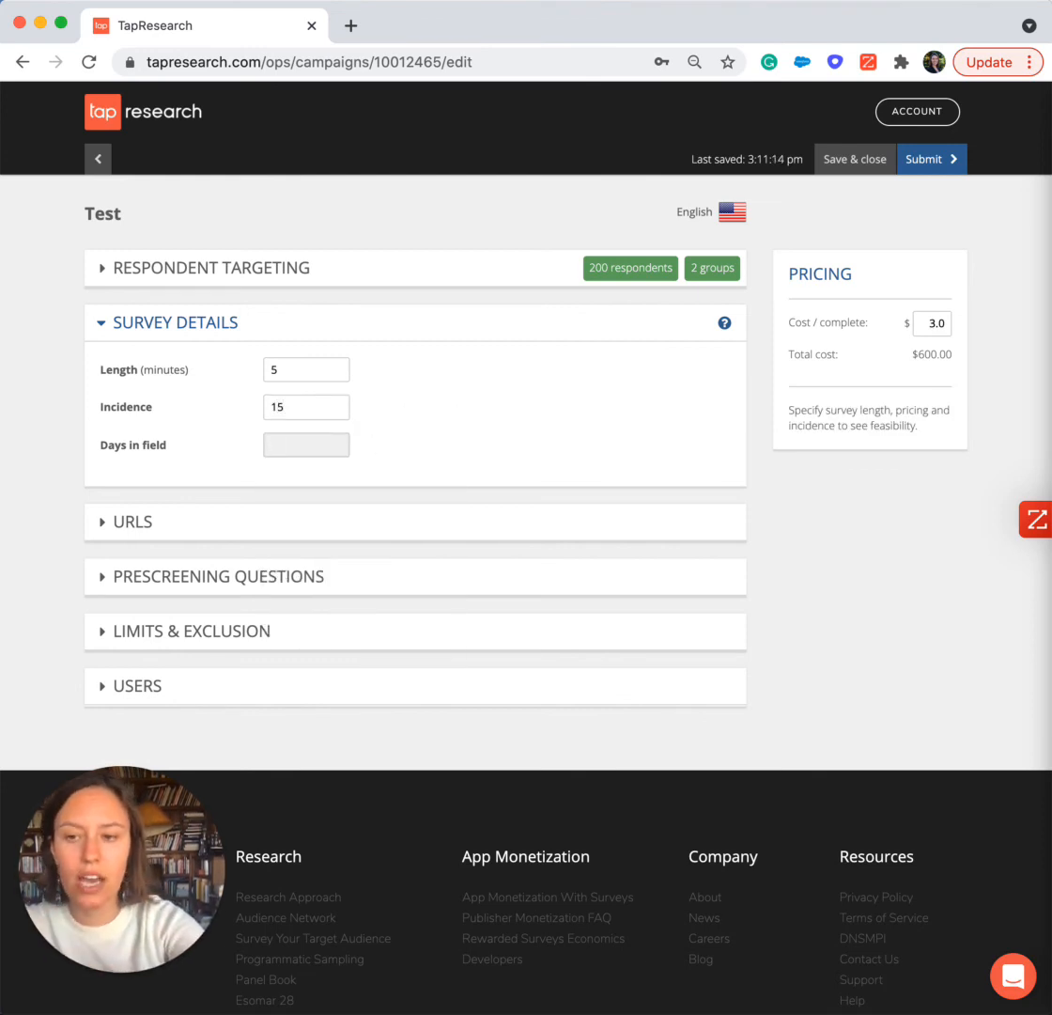
type("1")
left_click(539, 404)
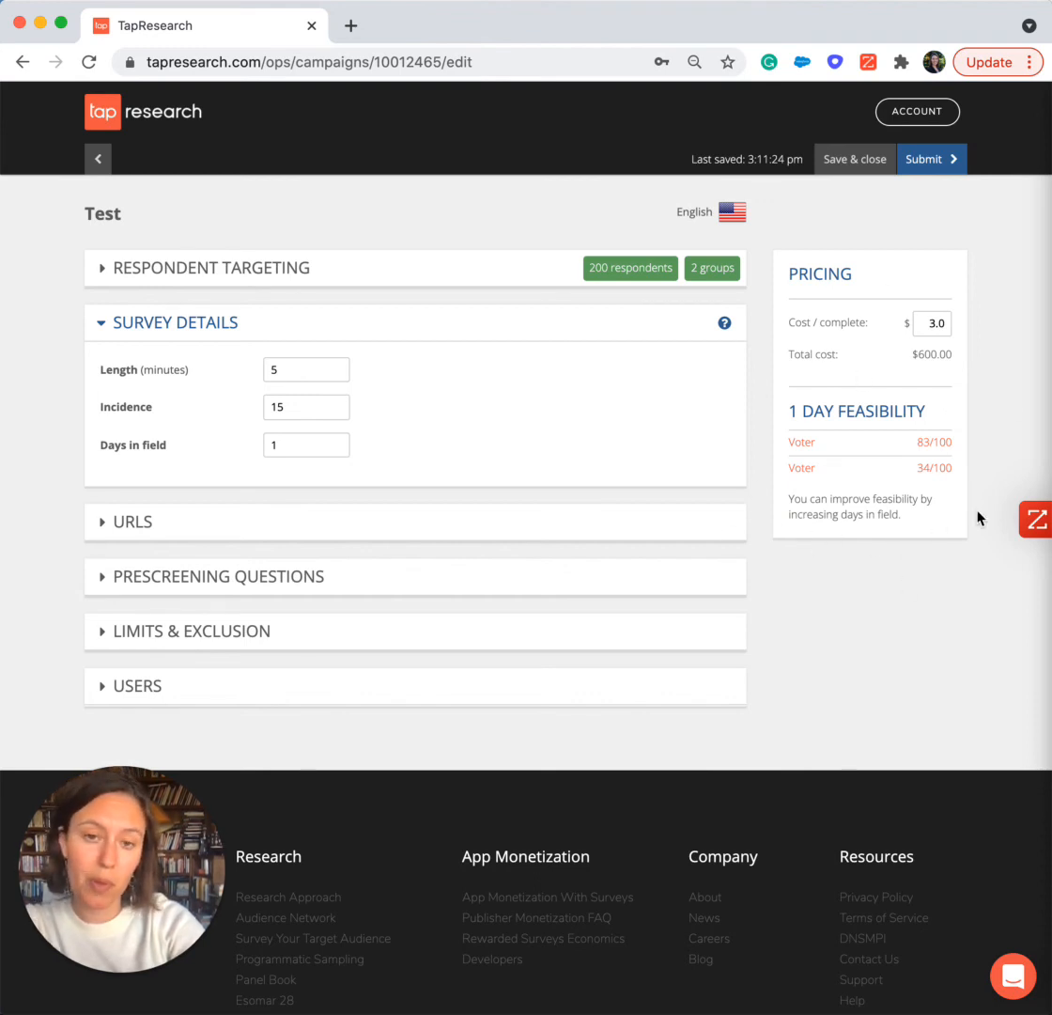
left_click(934, 322)
key("BackSpace")
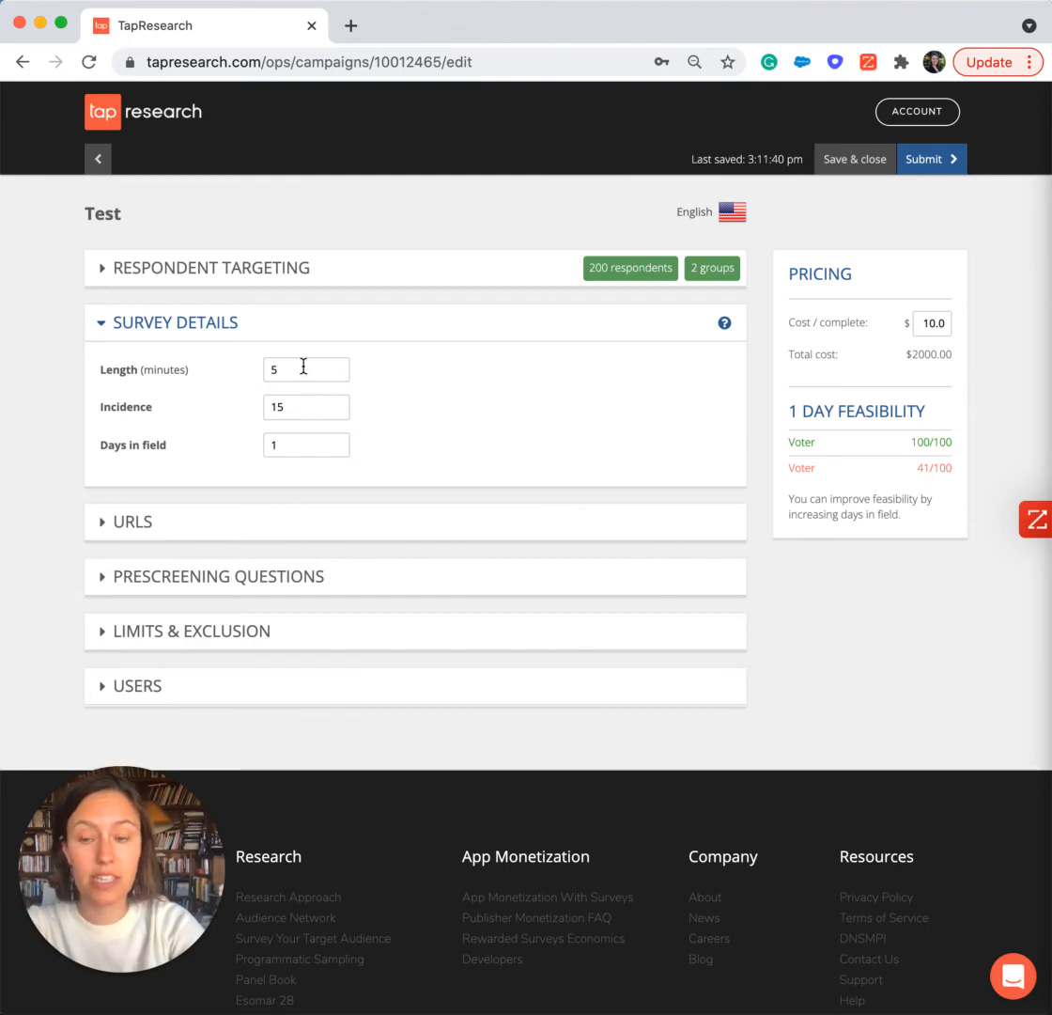
Set the survey's days in field to 14.
left_click(281, 447)
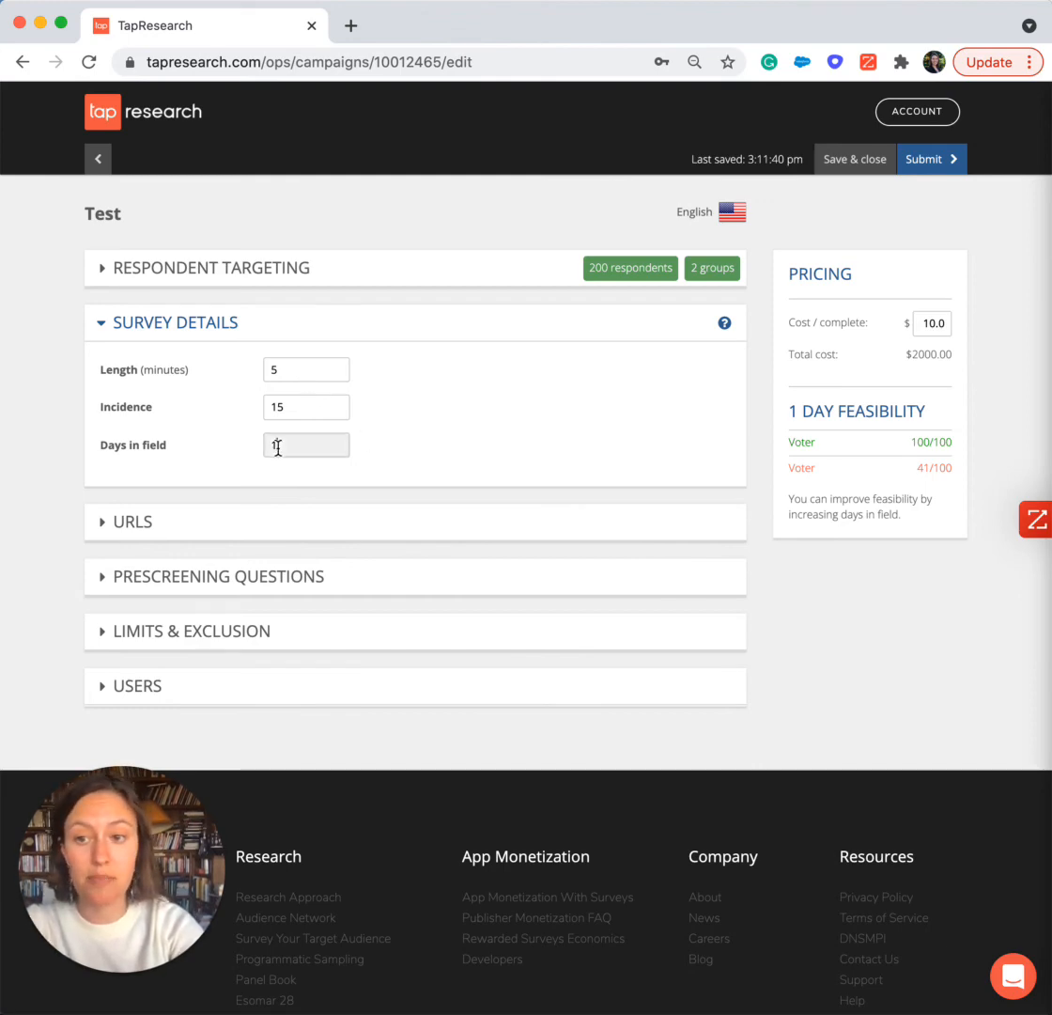
type("4")
left_click(499, 441)
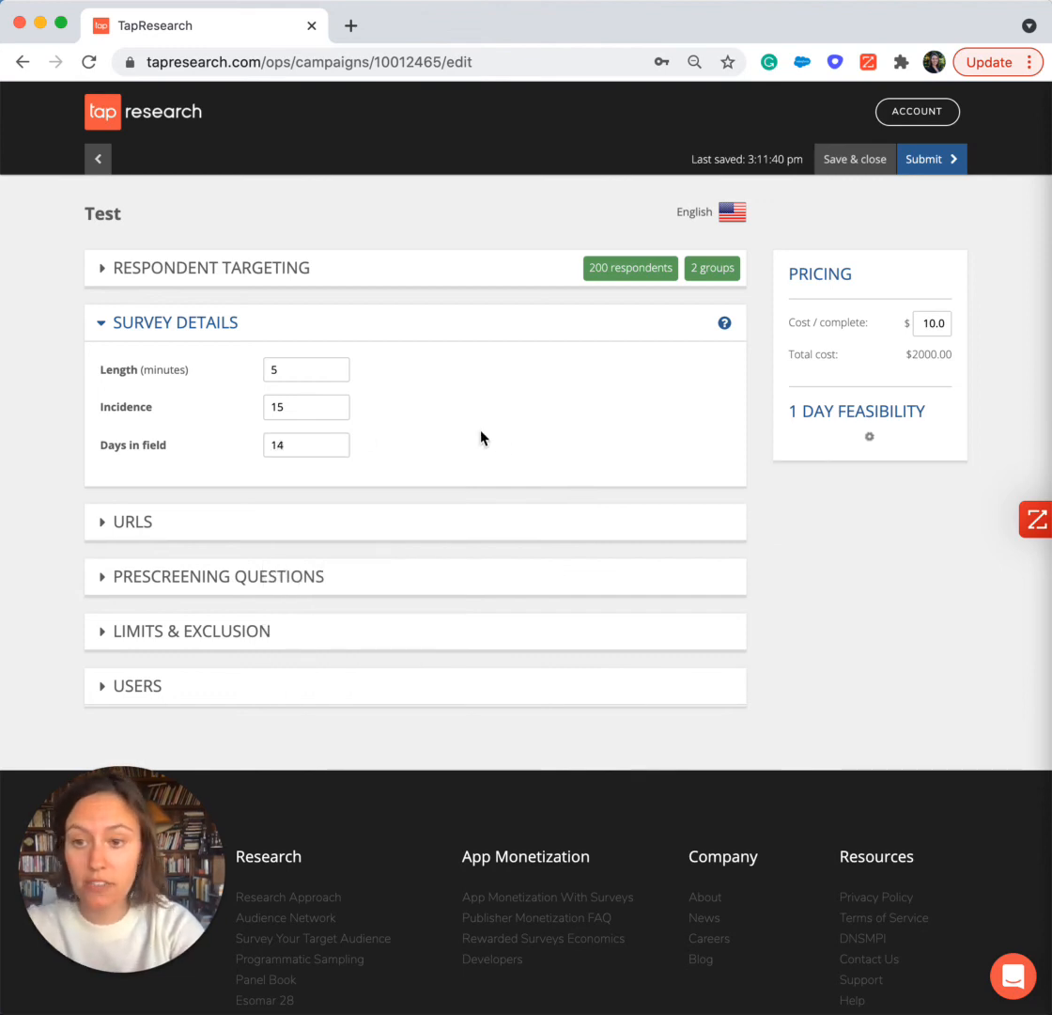
Try costs per complete of $10 and $0 to compare the 14-day feasibility of both Voter groups.
left_click(934, 322)
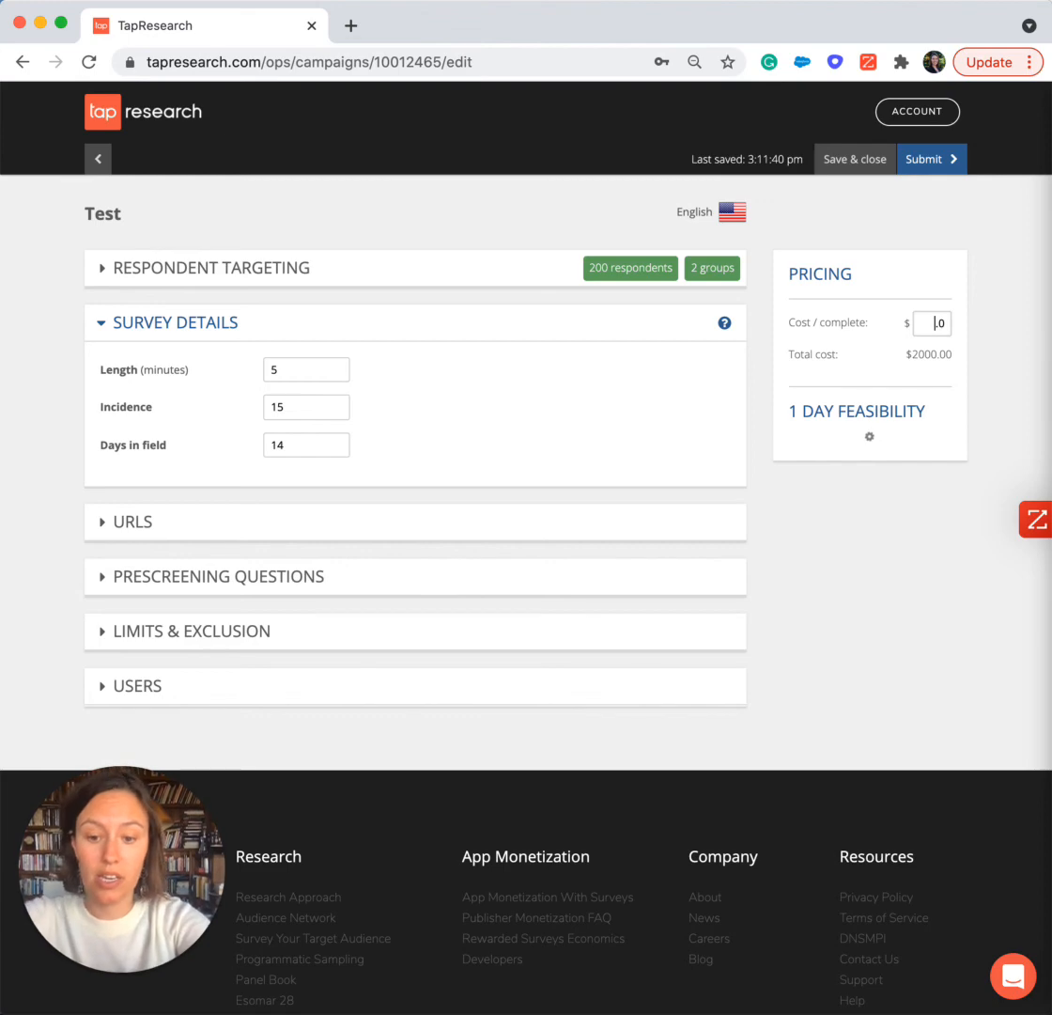
type("10")
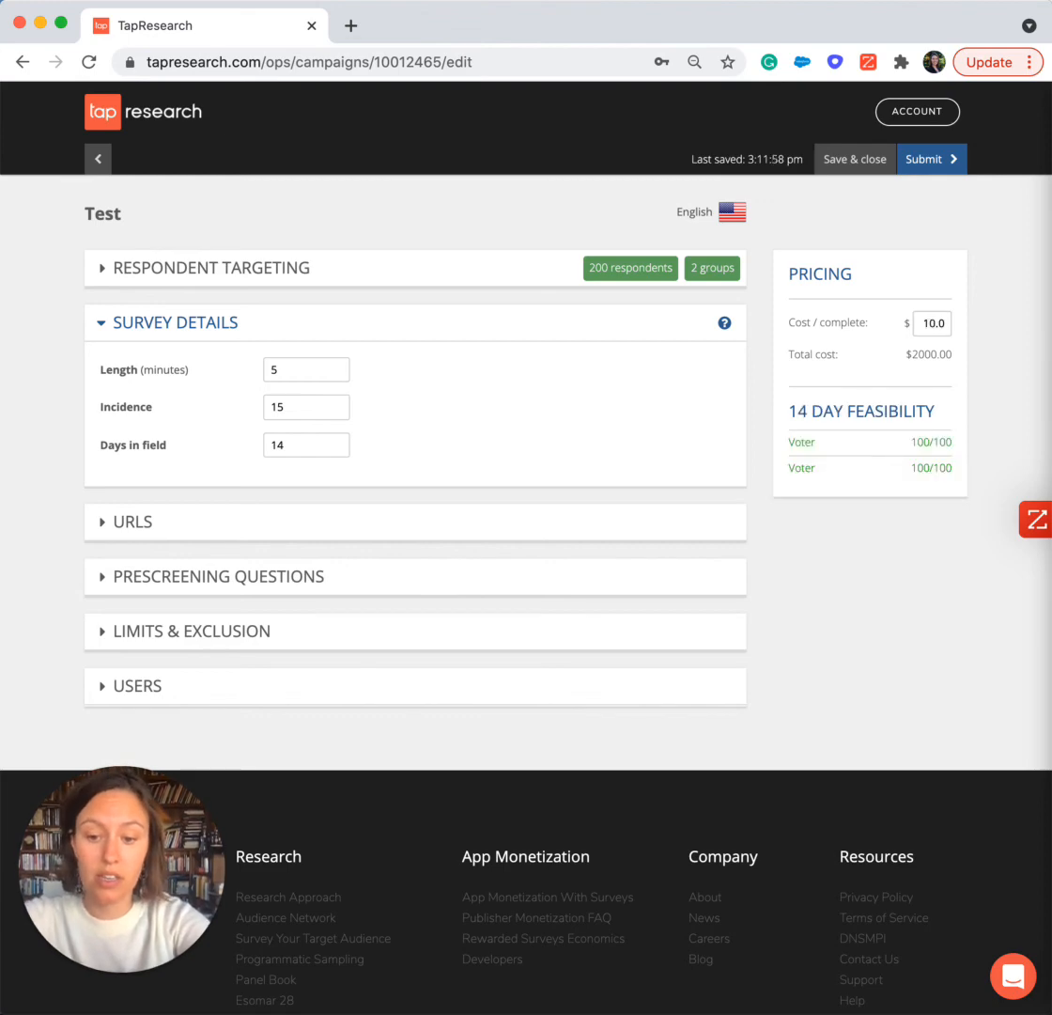
left_click(934, 322)
key("BackSpace")
key("BackSpace")
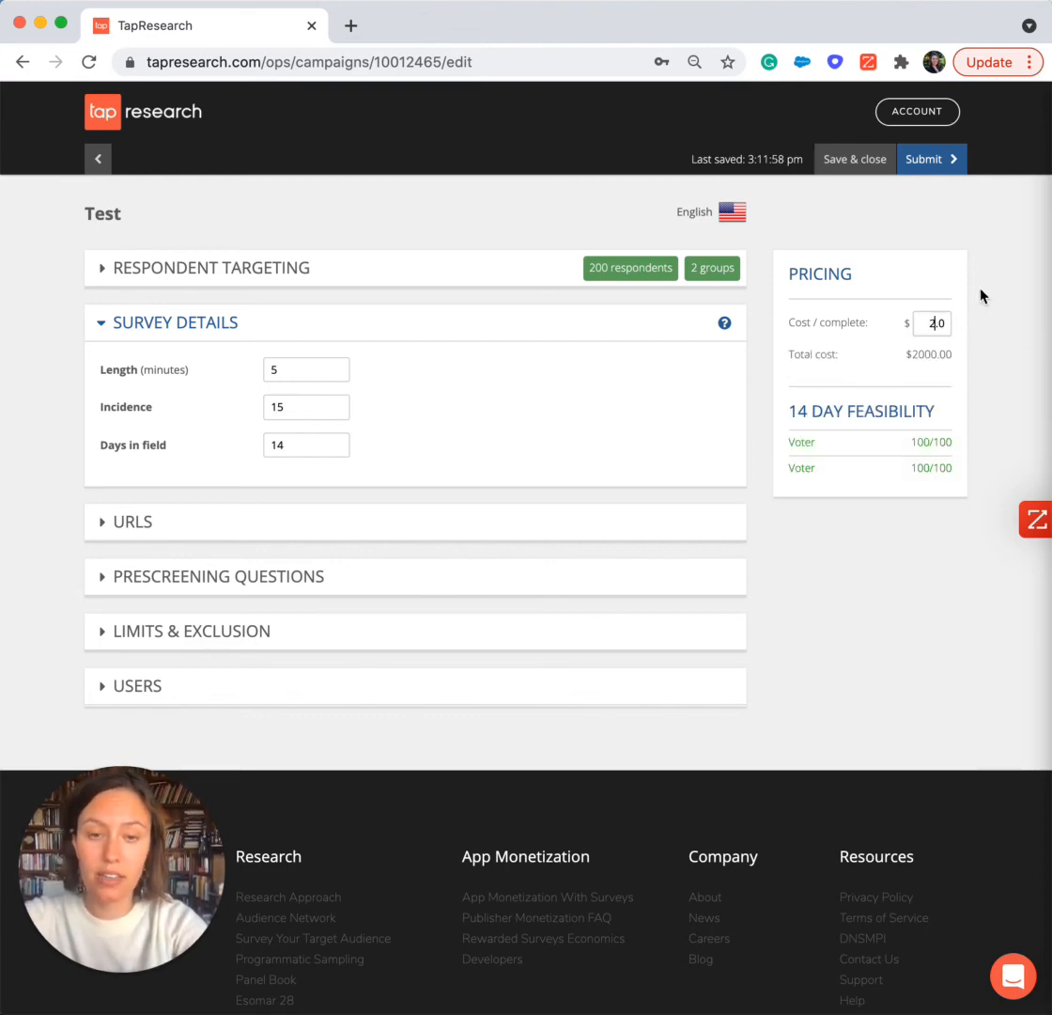
type("0")
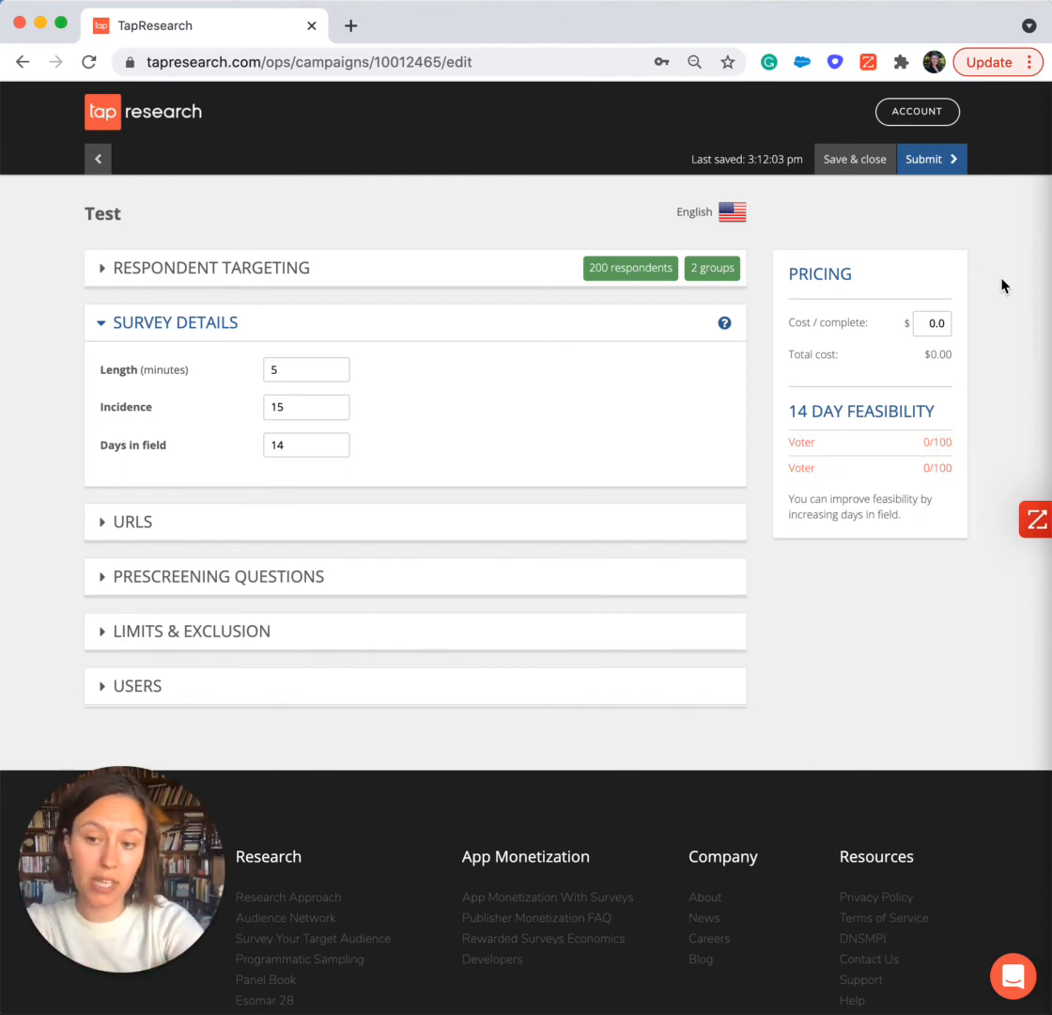
Set the cost per complete to $2.0 and check the 14-day feasibility.
left_click(934, 324)
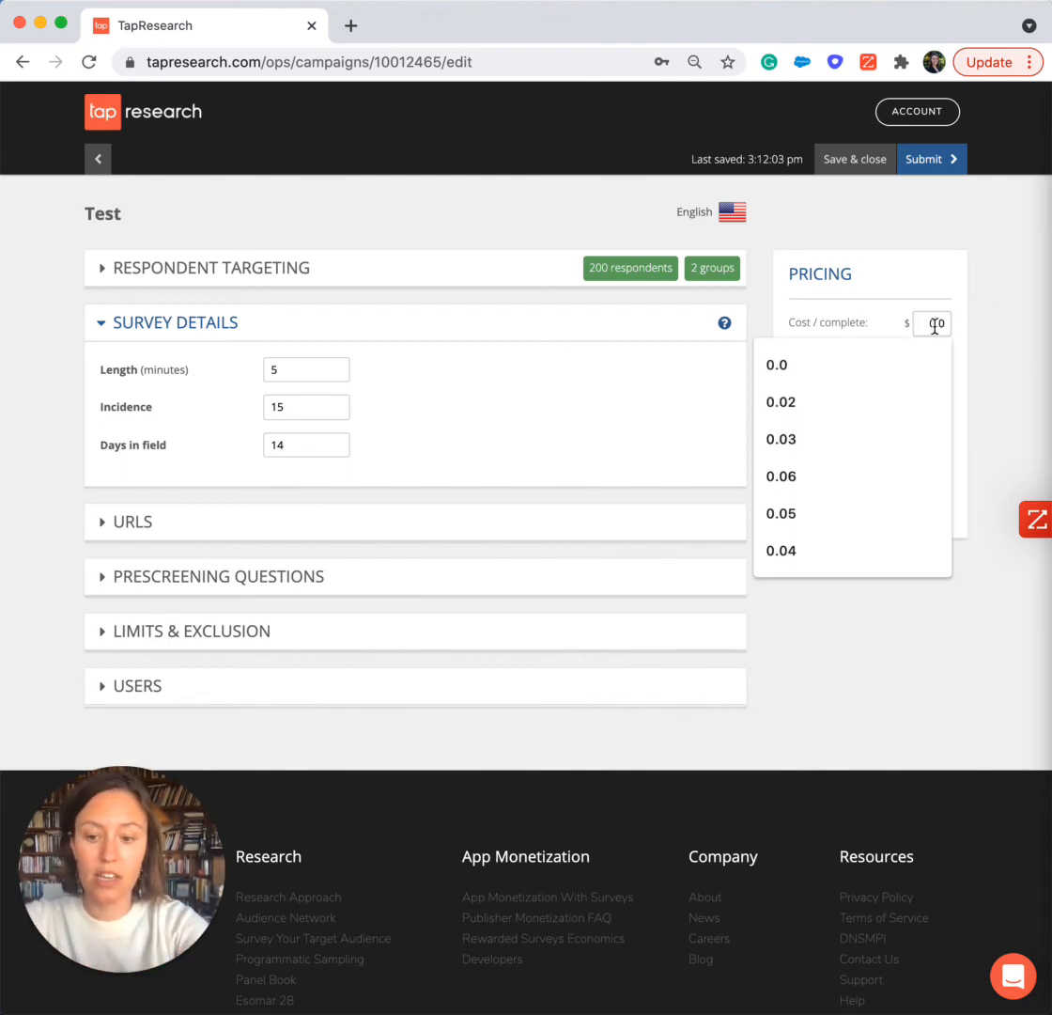
key("BackSpace")
type("2")
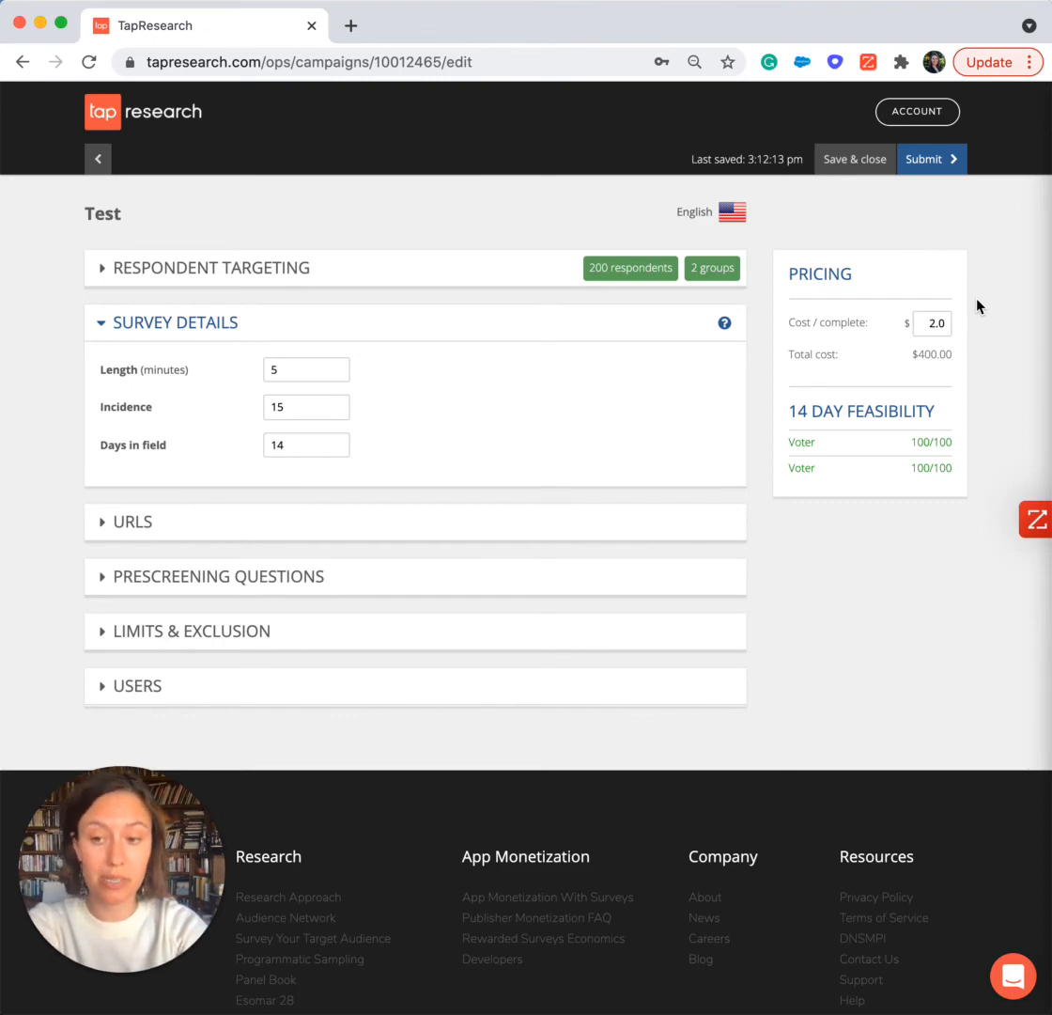
Review the Respondent Targeting settings of the Voter groups, and save and close the Test project.
left_click(100, 324)
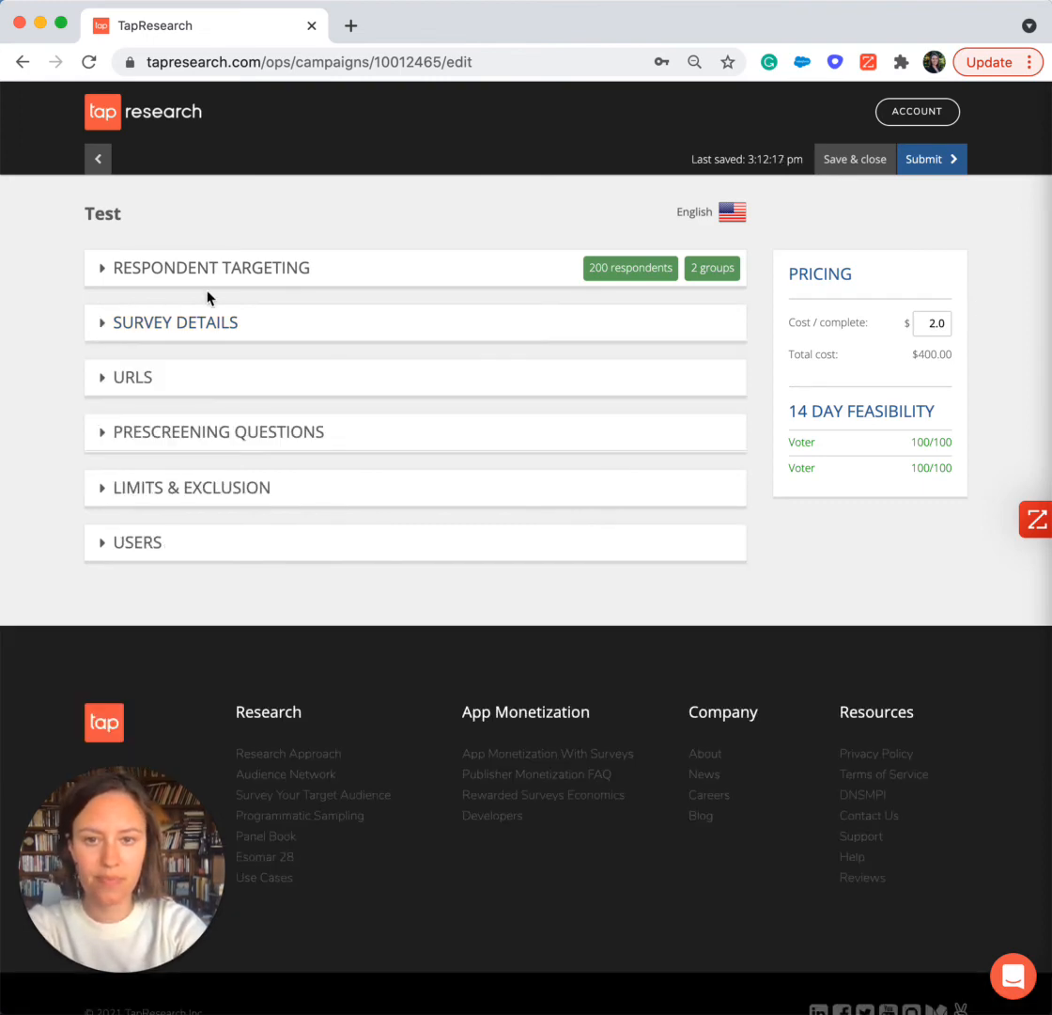
left_click(175, 281)
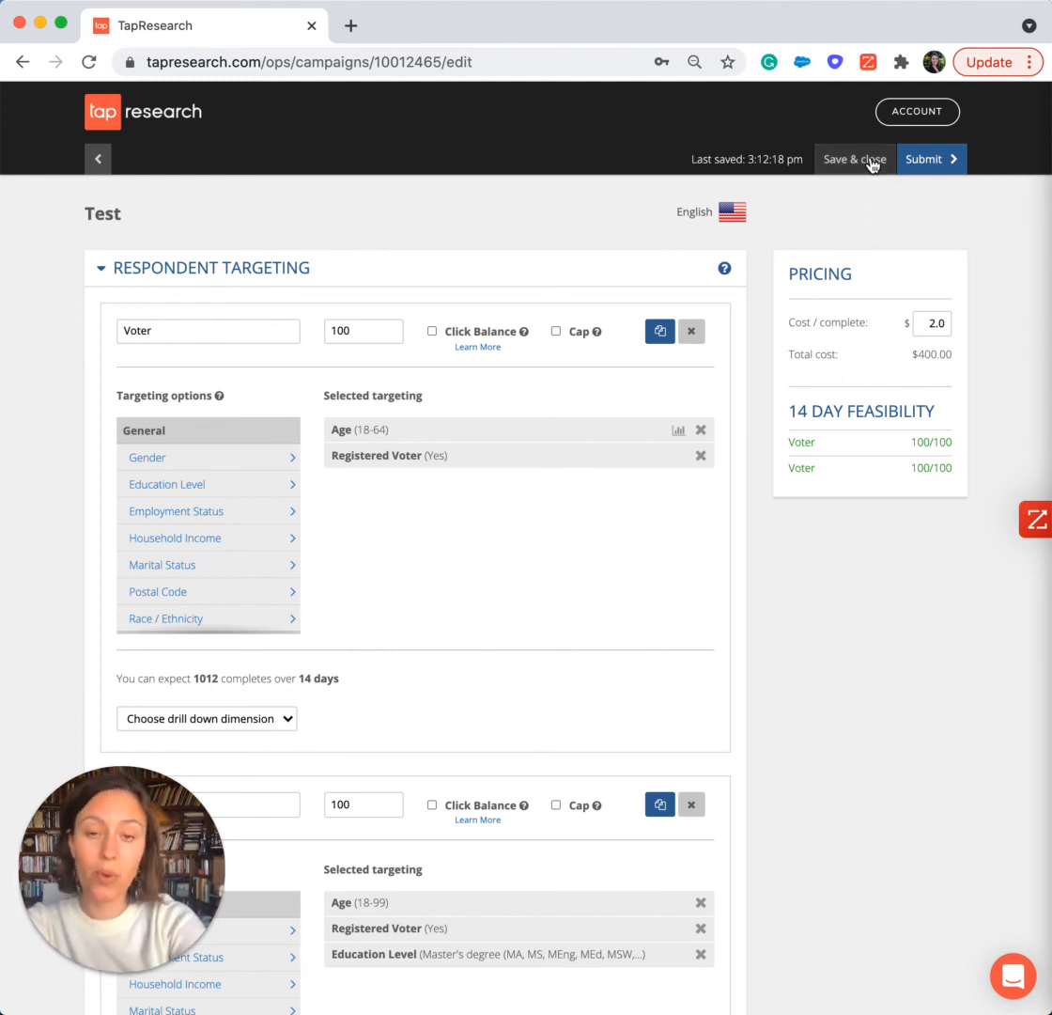
left_click(101, 268)
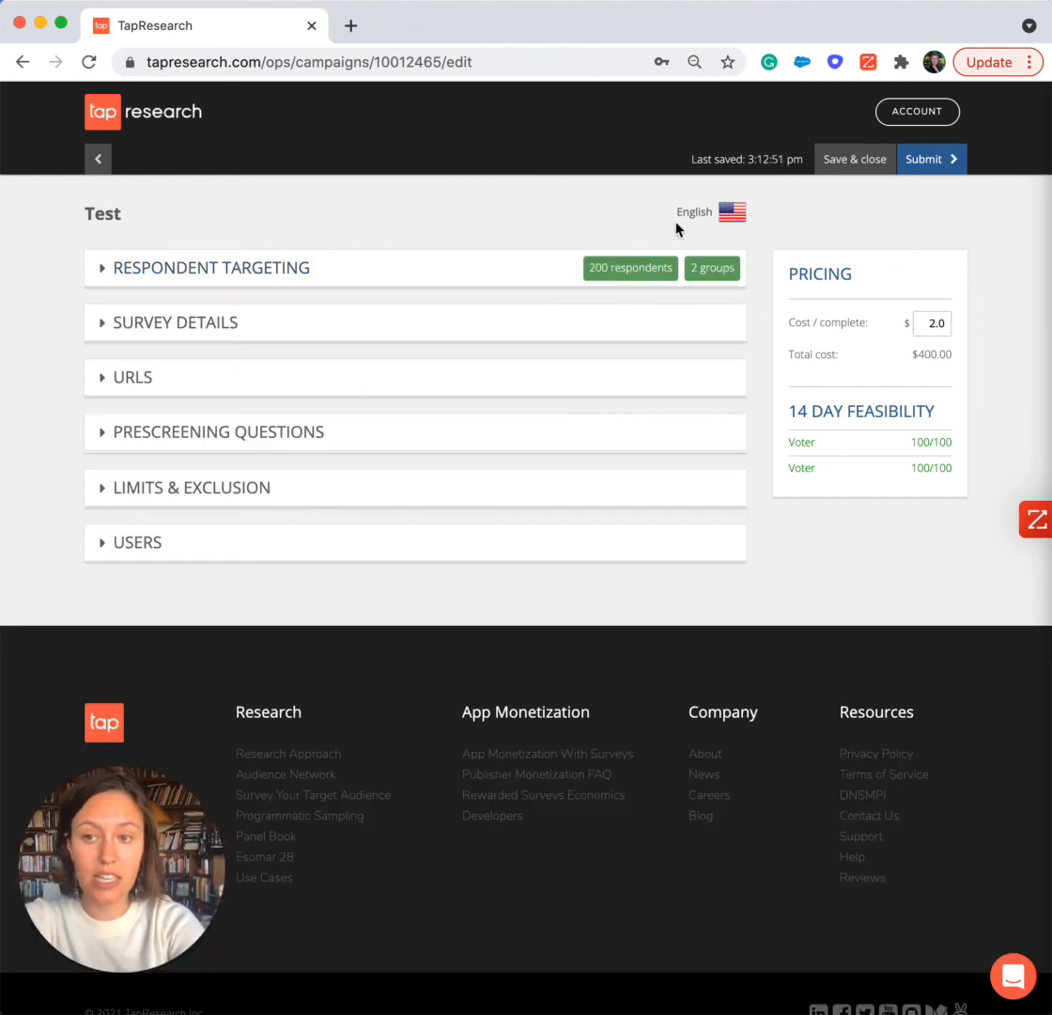
left_click(834, 163)
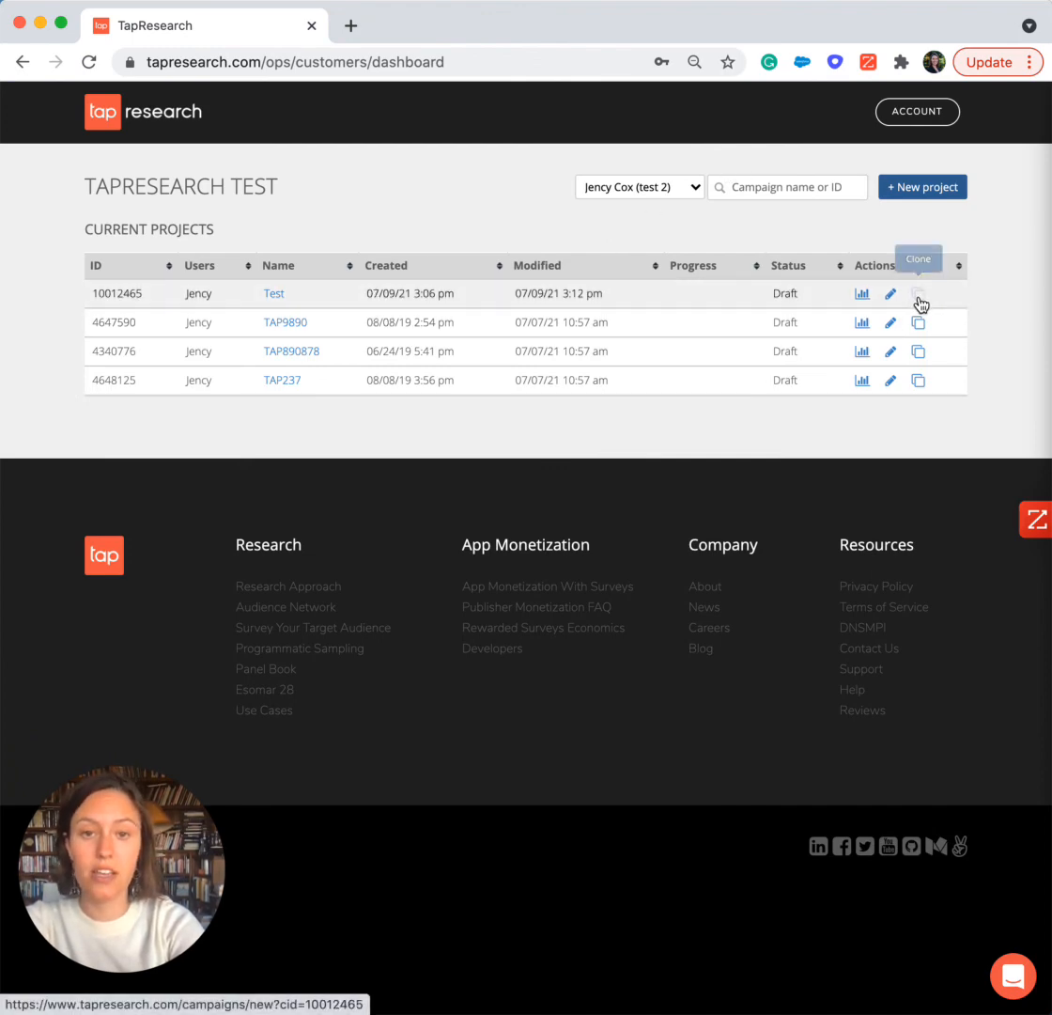
Clone the newest Test project under the same name, with Canada as the country and English as the language.
left_click(920, 298)
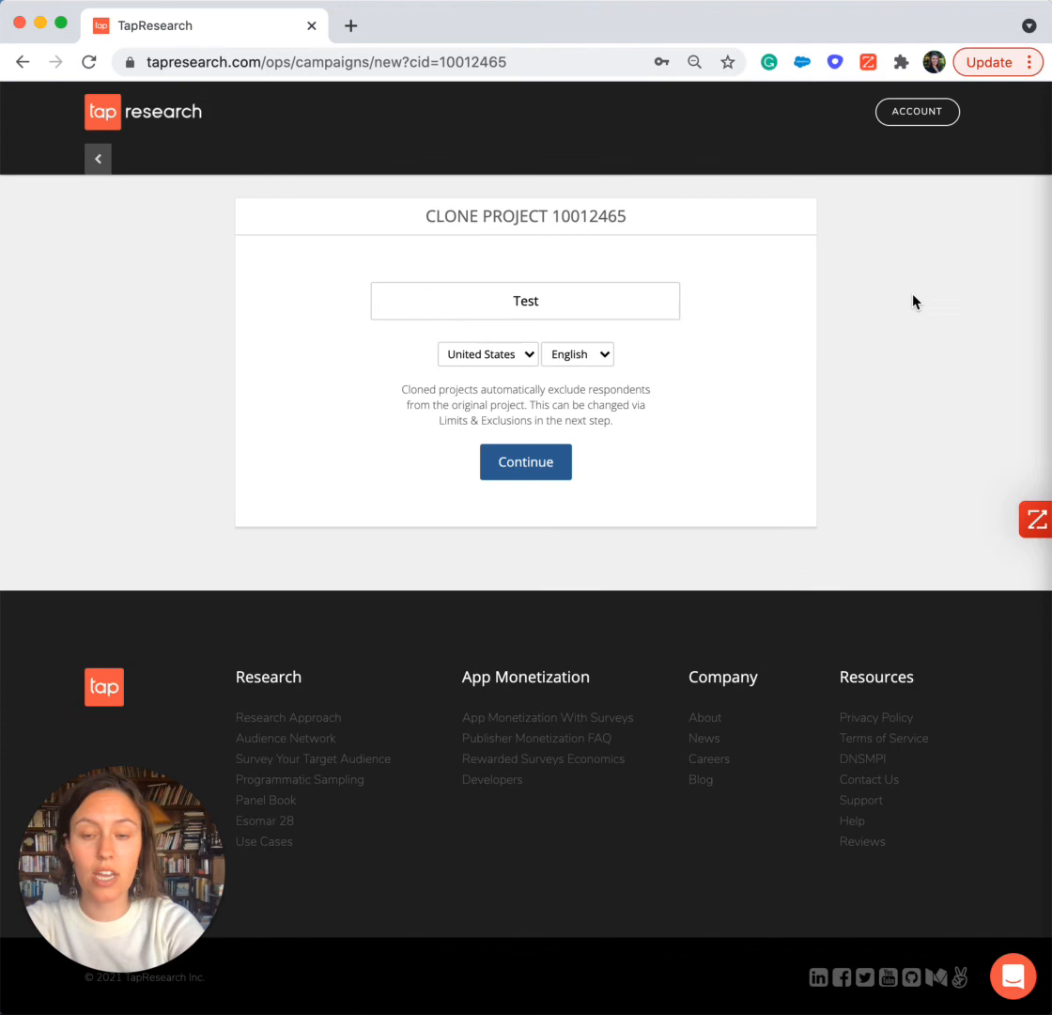
left_click(468, 353)
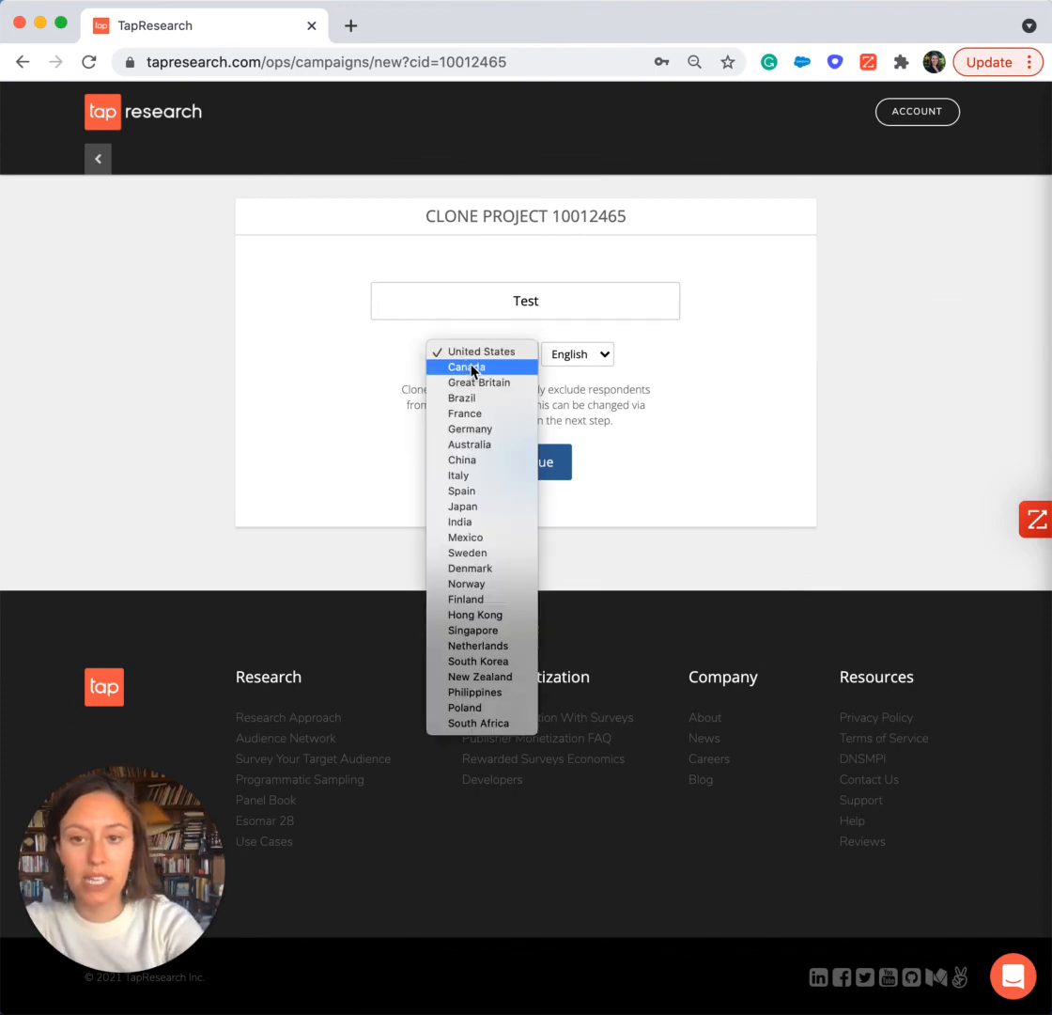
left_click(472, 366)
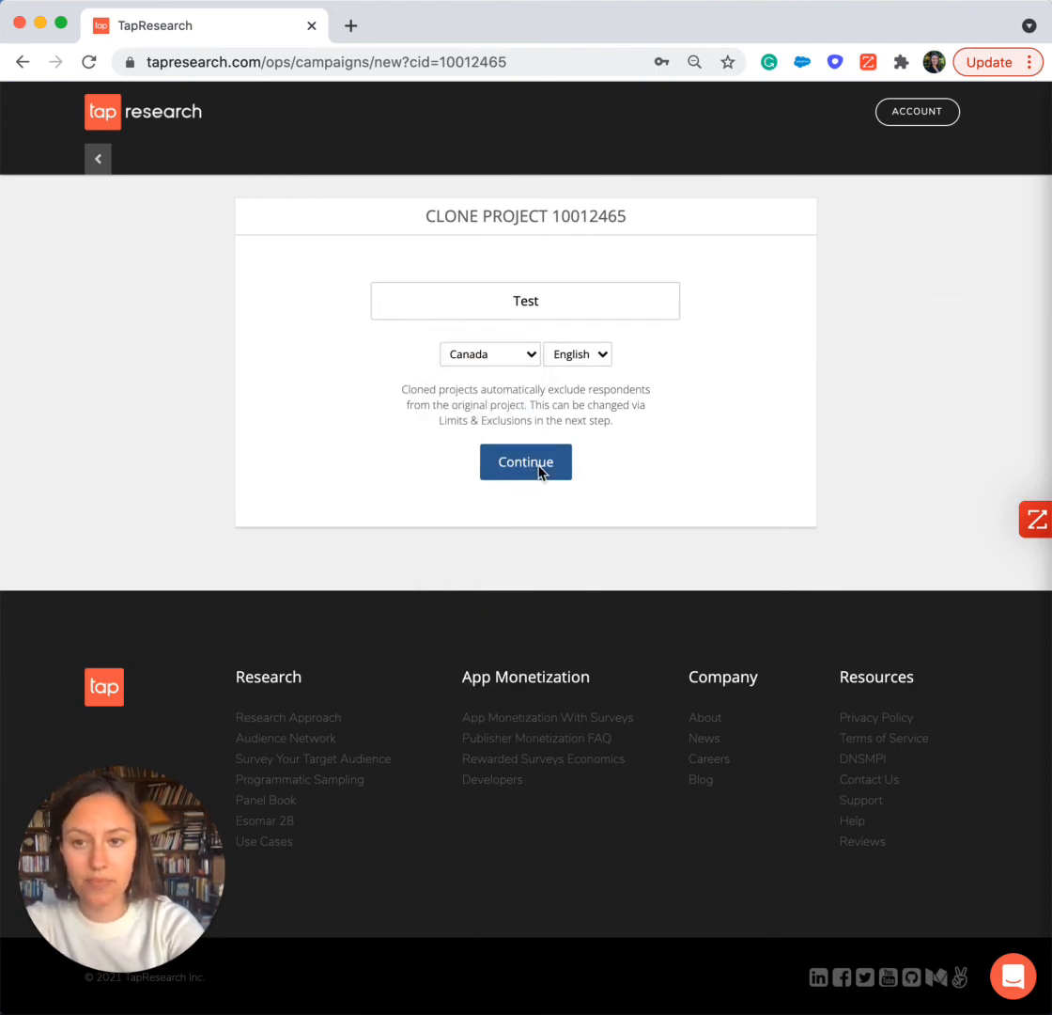
left_click(556, 460)
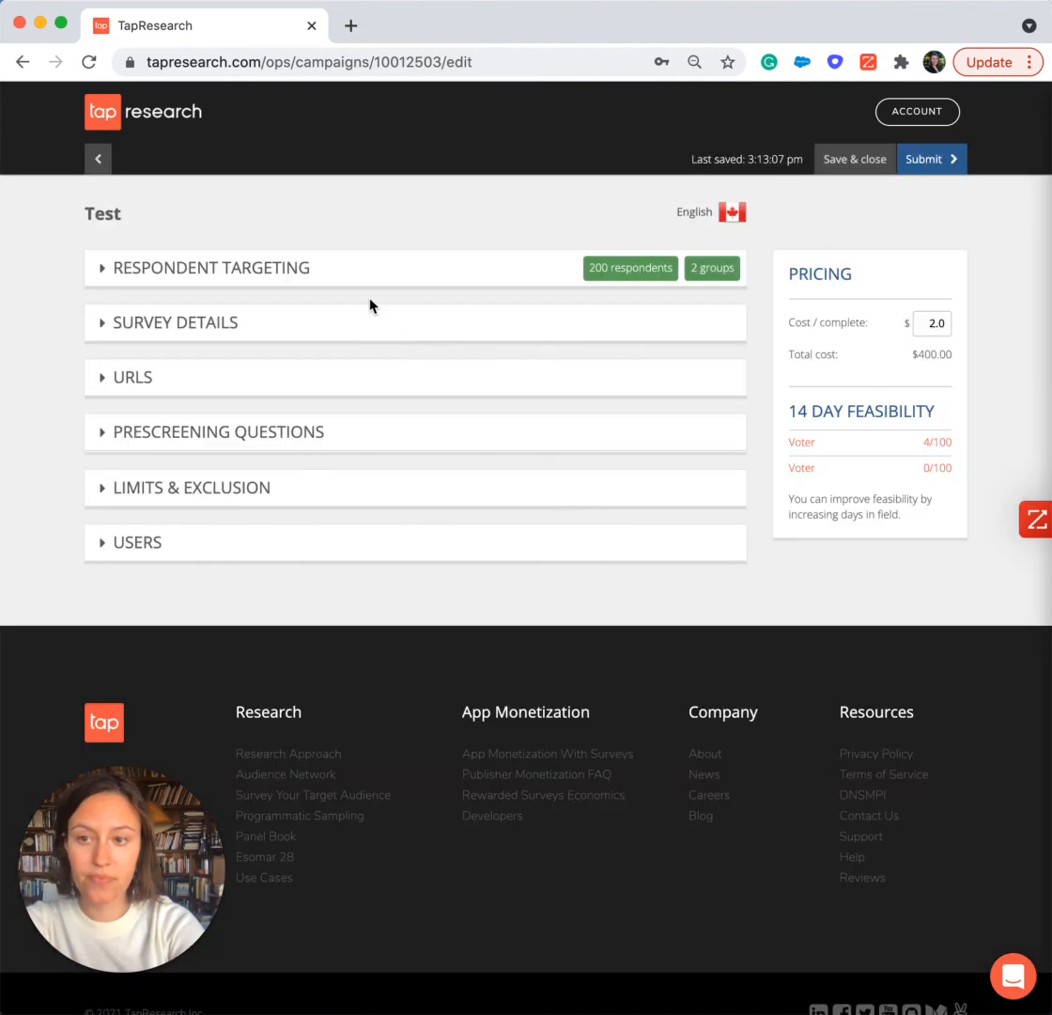
Review the Canadian clone's respondent targeting and survey details, and return to the list of current projects.
left_click(329, 279)
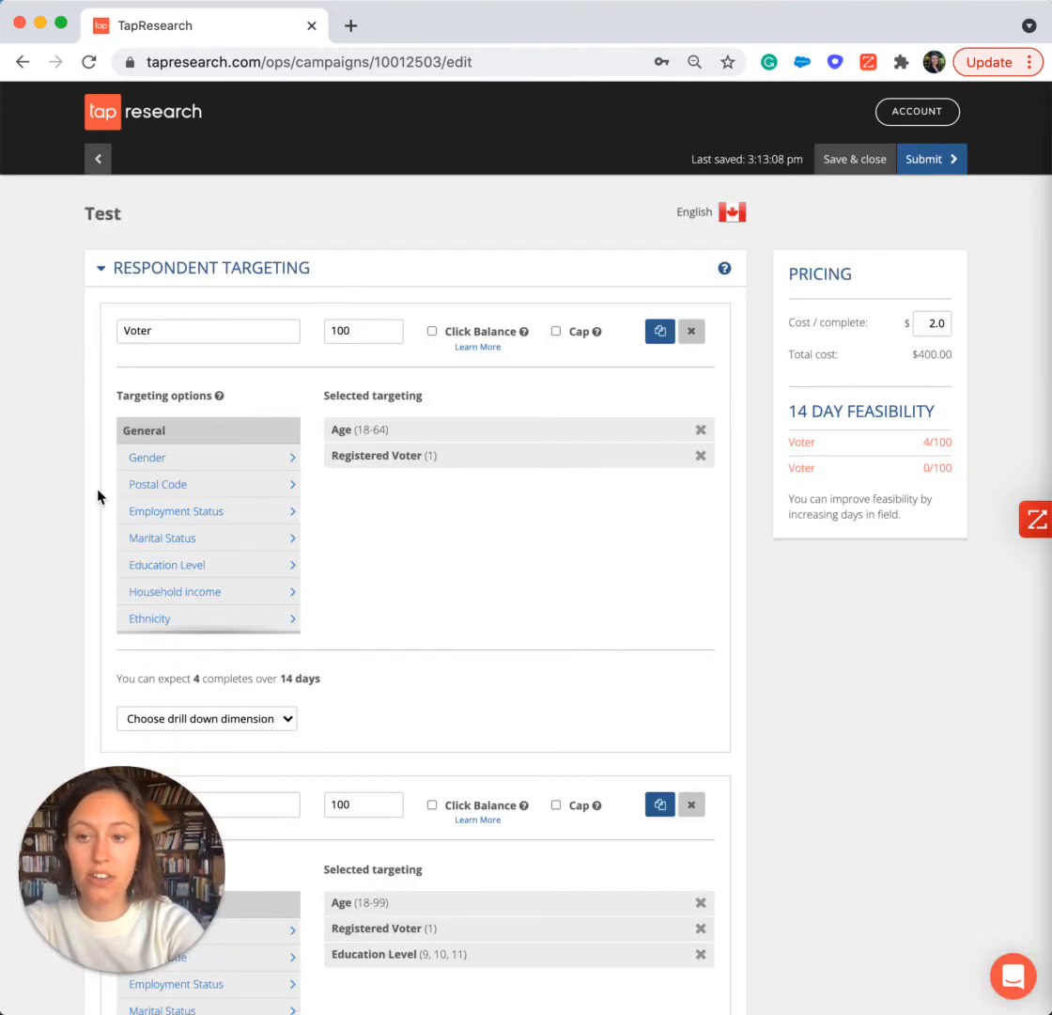
scroll(374, 250, "down", 6)
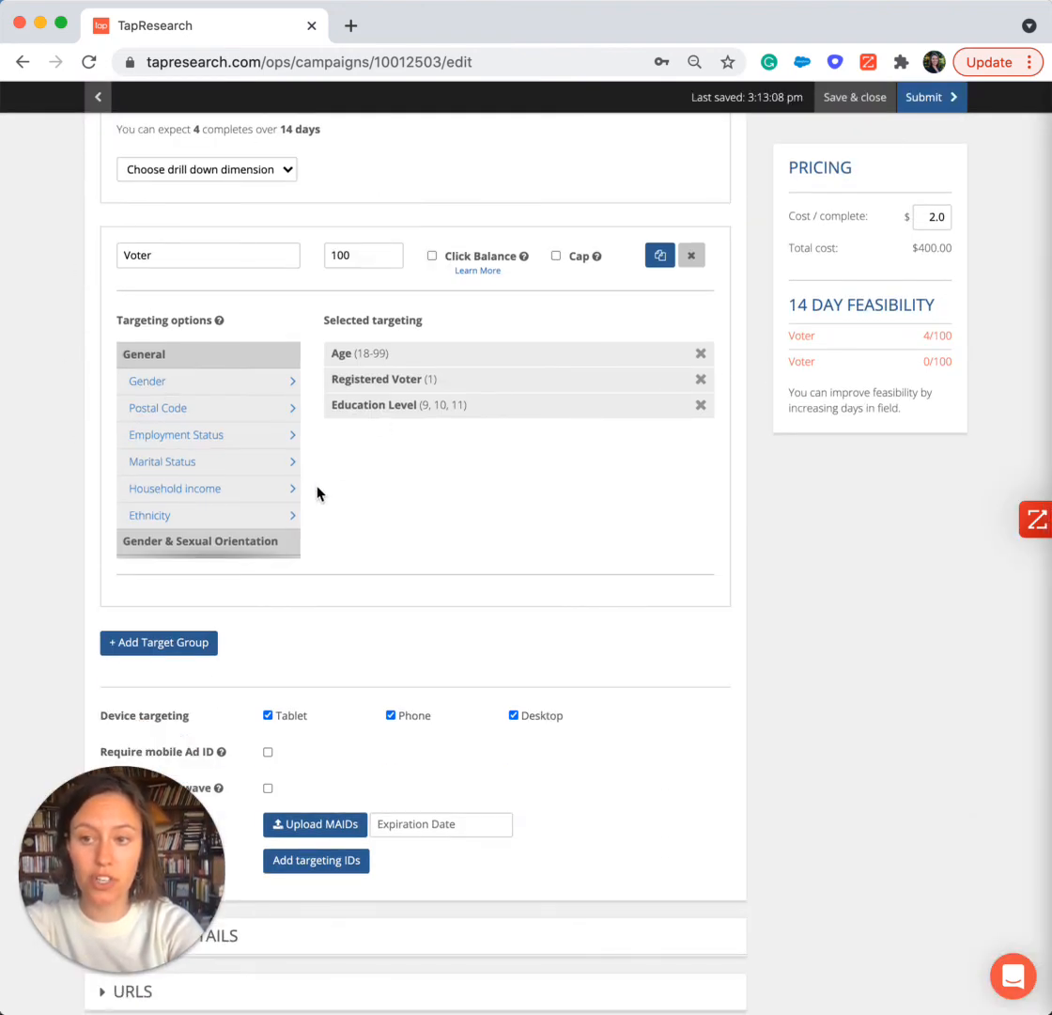
scroll(321, 484, "down", 6)
left_click(272, 329)
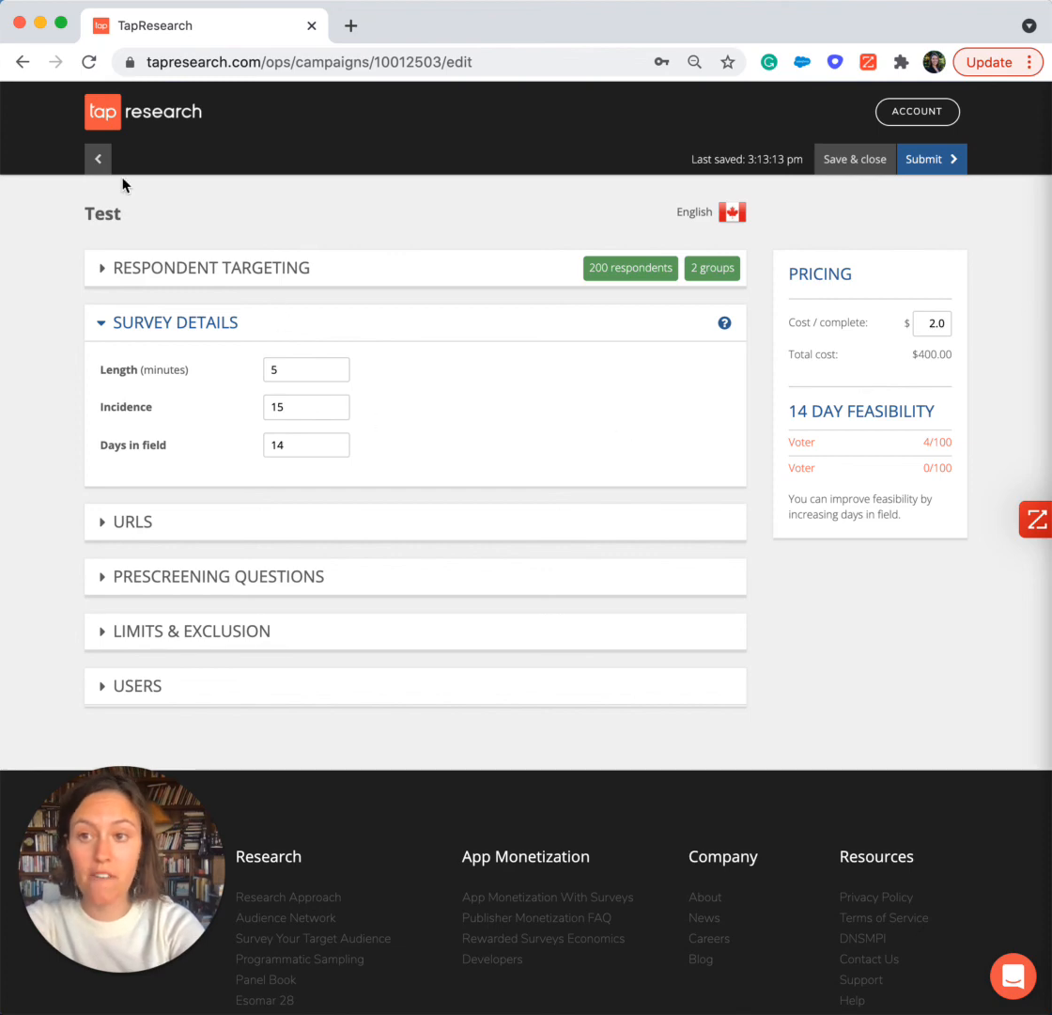
left_click(103, 159)
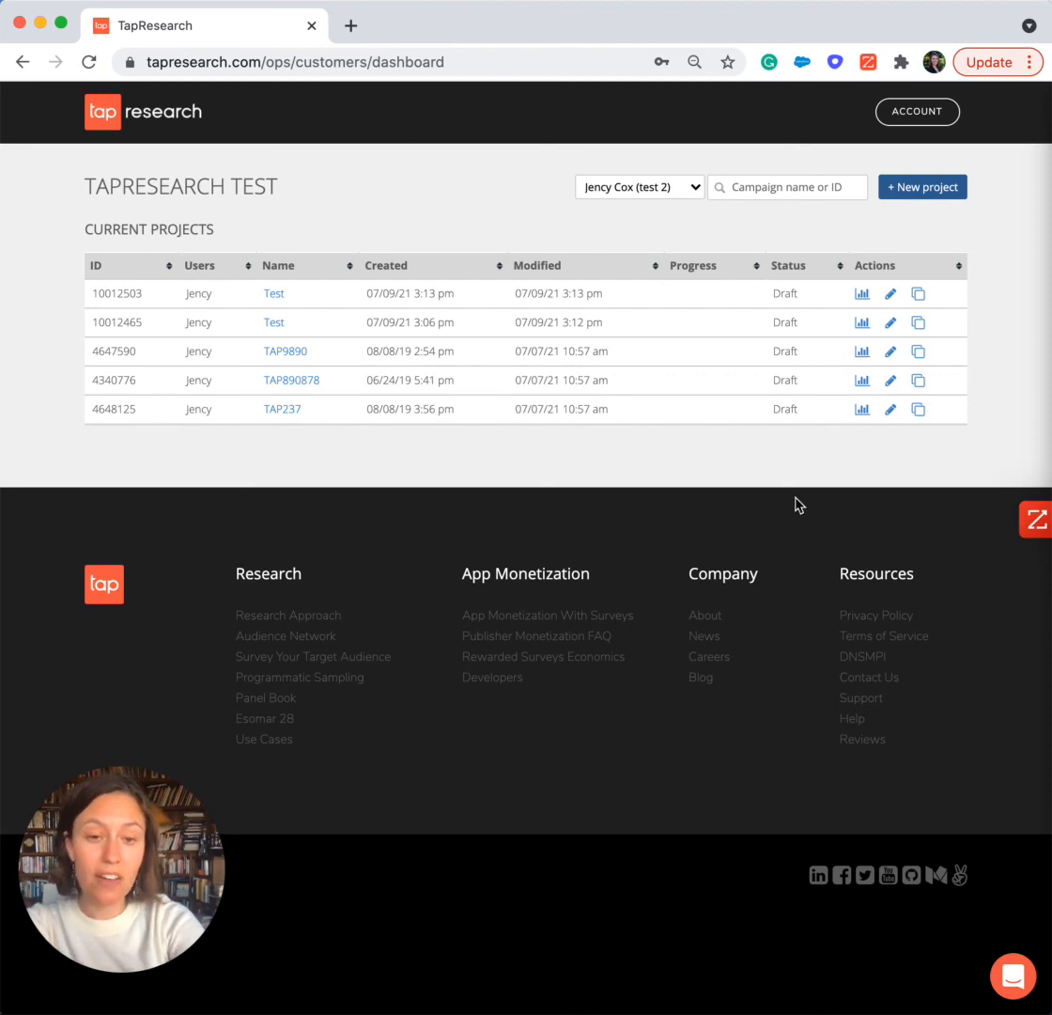
Open the support chat and start a new message to TapResearch.
left_click(1012, 978)
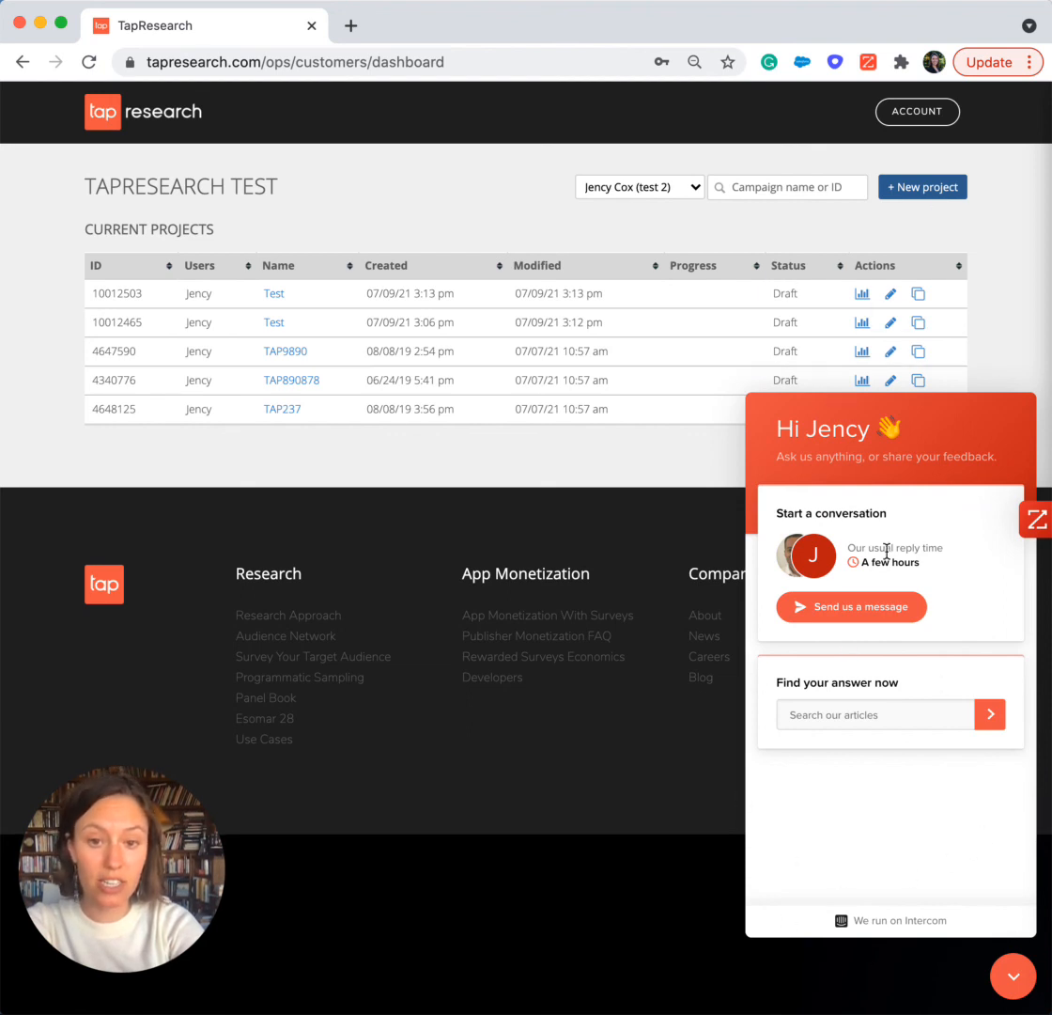
left_click(861, 612)
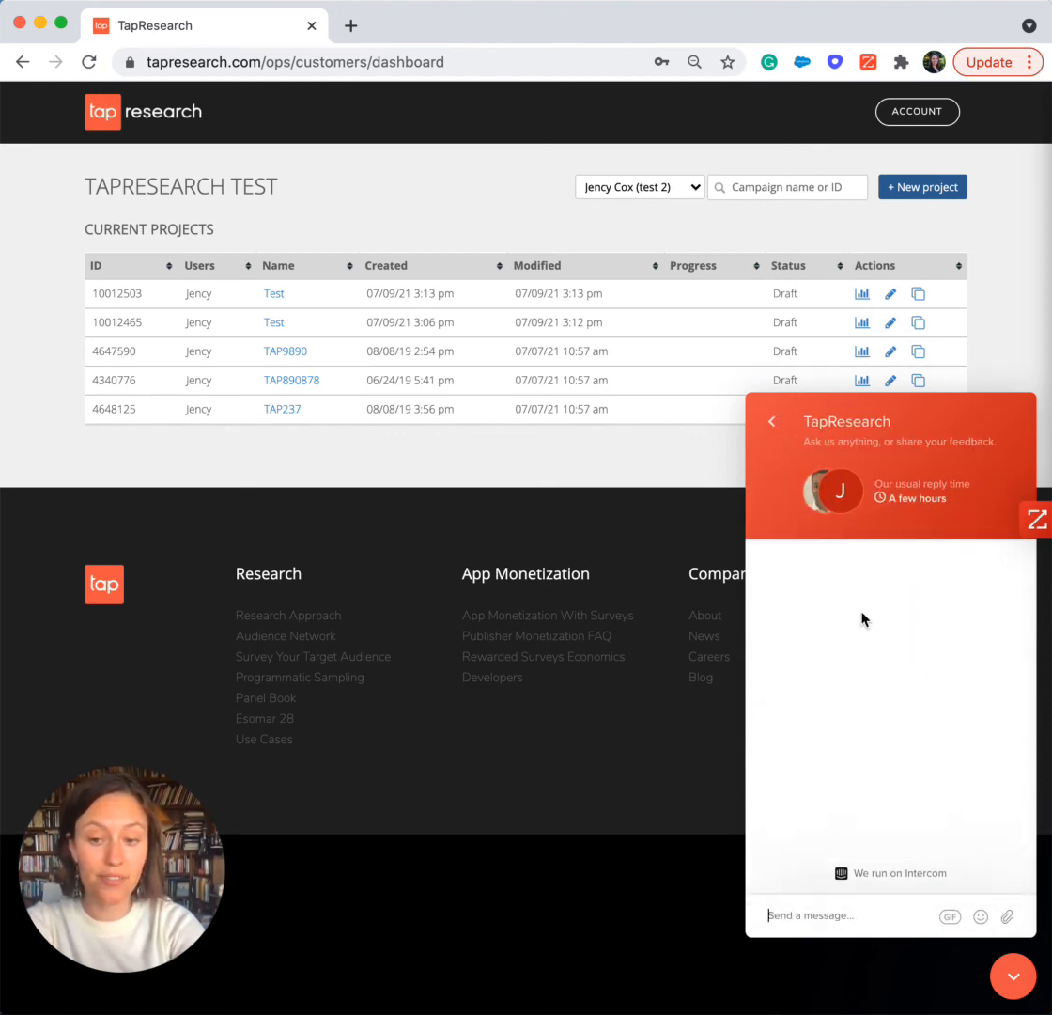